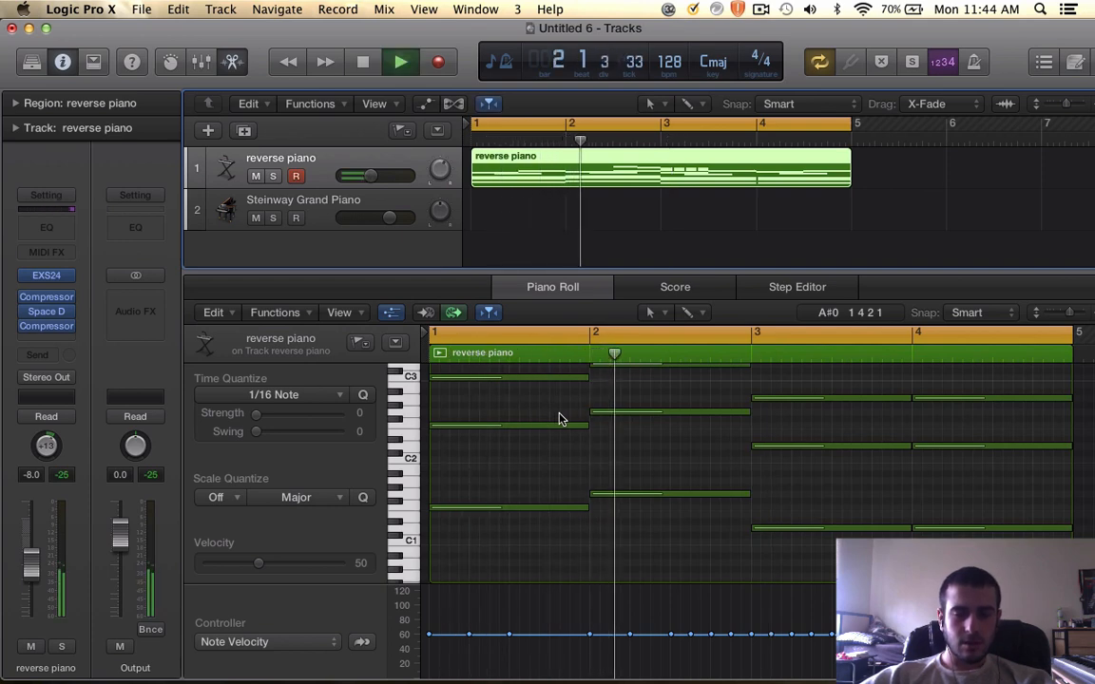
Step: Play through the reverse piano region while examining its high and low notes in the Piano Roll
scroll(559, 419, up, 3)
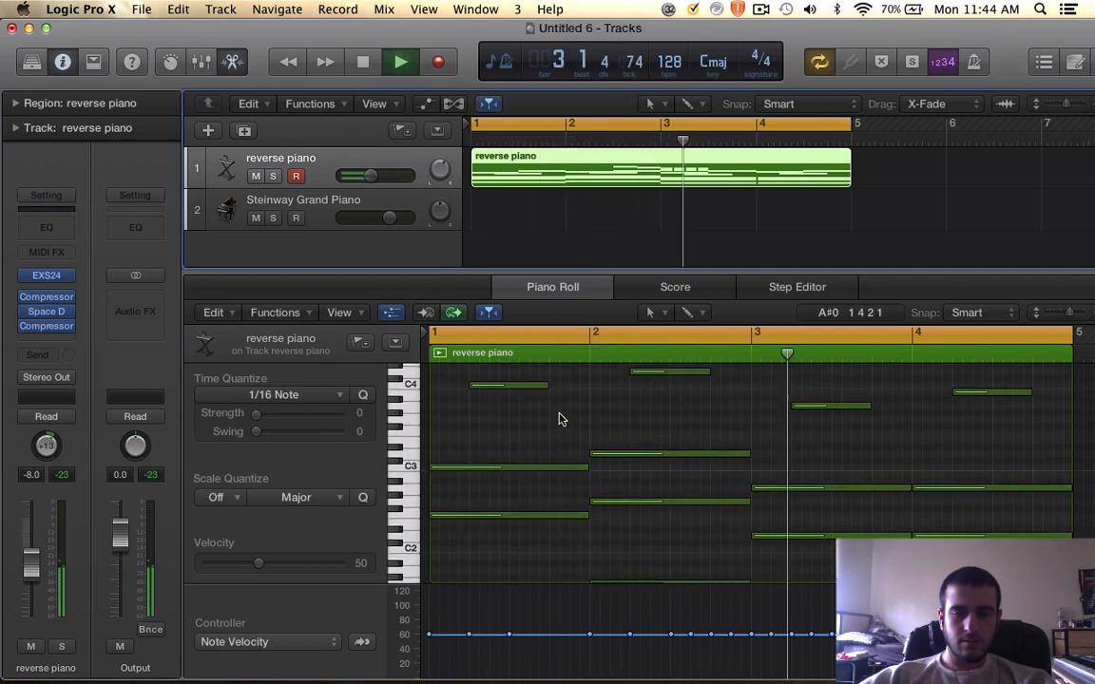
scroll(559, 419, down, 3)
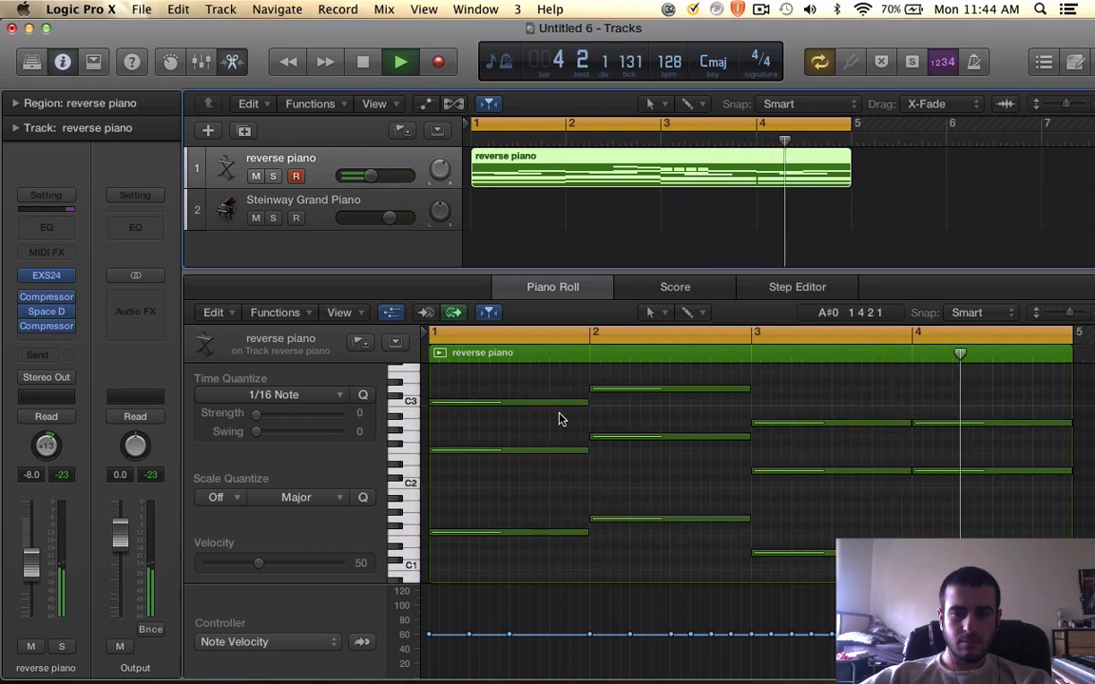
key(space)
Step: Try the reverse piano region on the Steinway Grand Piano track, auditioning it with the track volume lowered
drag(524, 272, 515, 539)
click(533, 280)
click(555, 177)
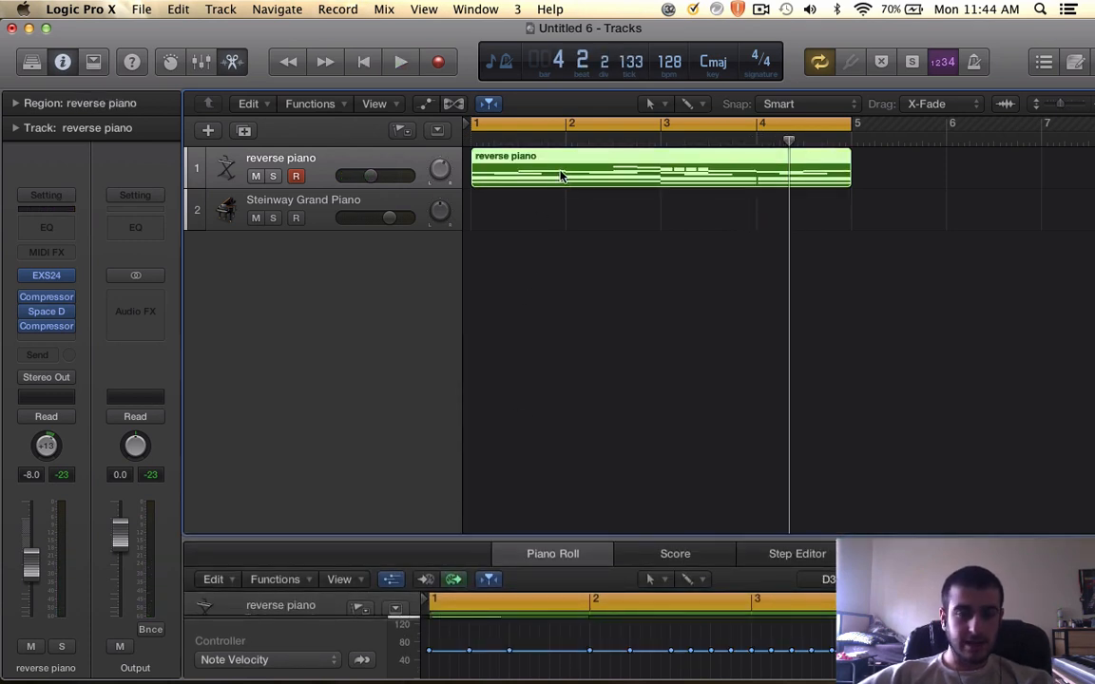
drag(560, 176, 559, 197)
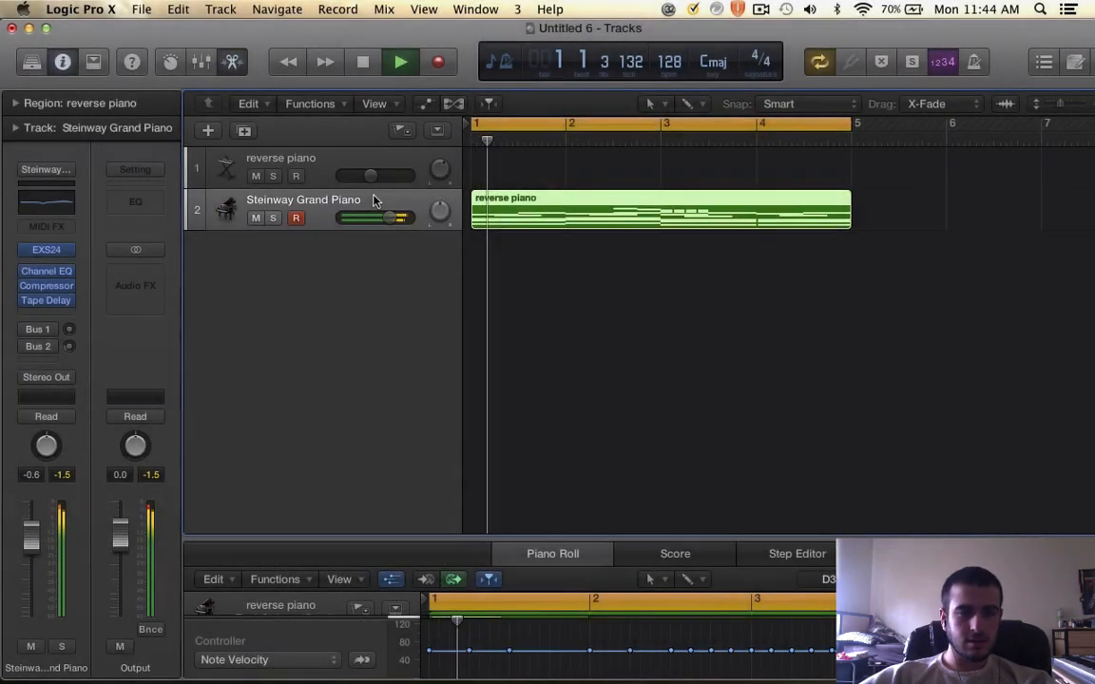
key(space)
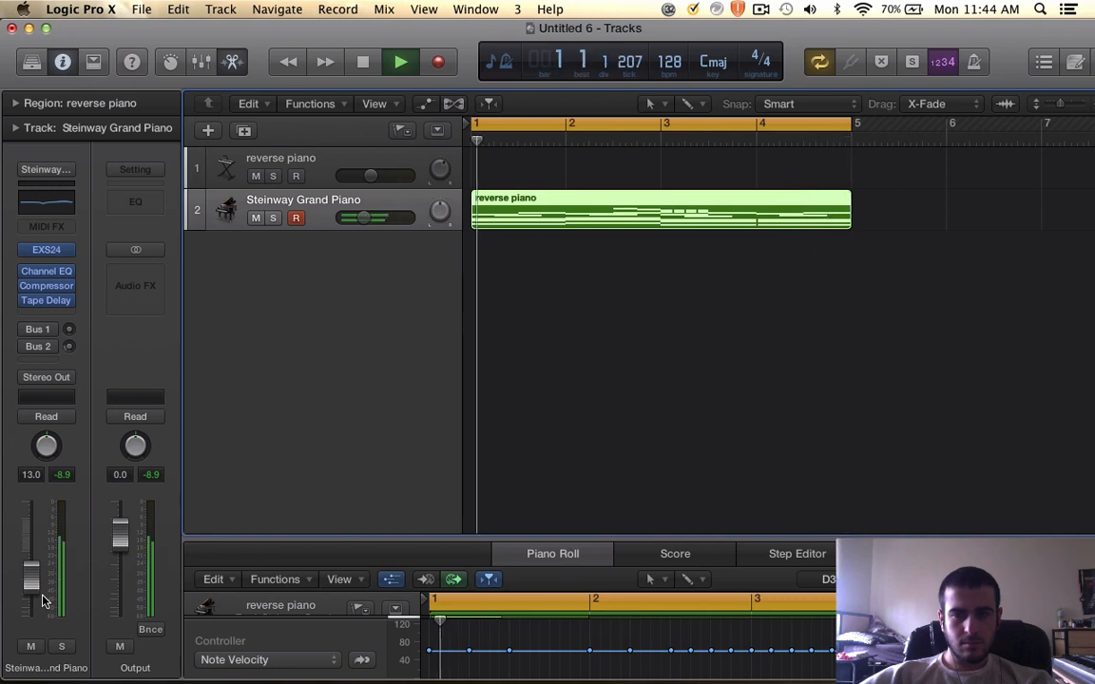
key(space)
click(502, 408)
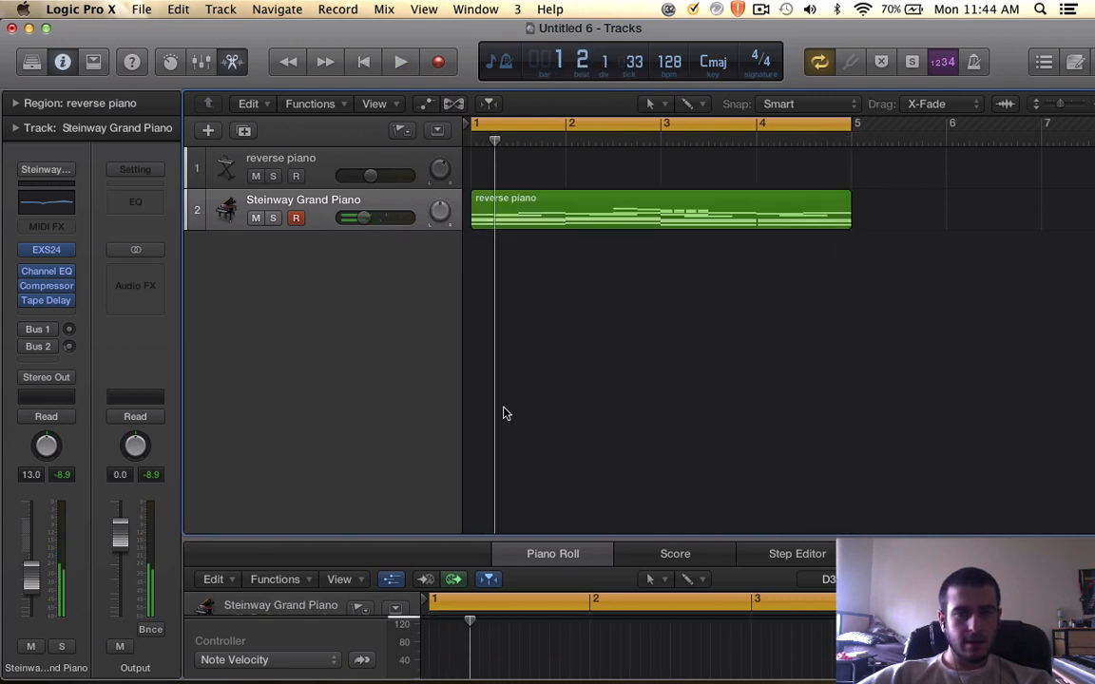
Step: Move the reverse piano region back to the start of the reverse piano track
click(338, 206)
click(329, 162)
scroll(502, 265, up, 5)
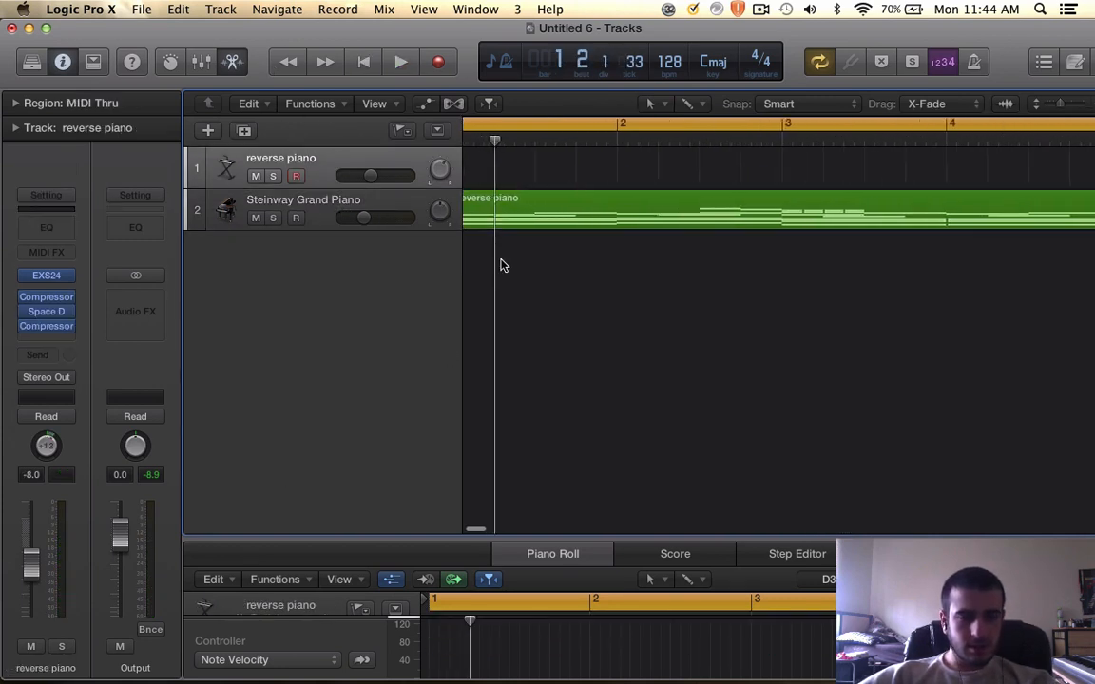
scroll(502, 265, left, 2)
drag(513, 218, 508, 177)
Step: Examine the Piano category in the Library for the Steinway Grand Piano track
click(362, 203)
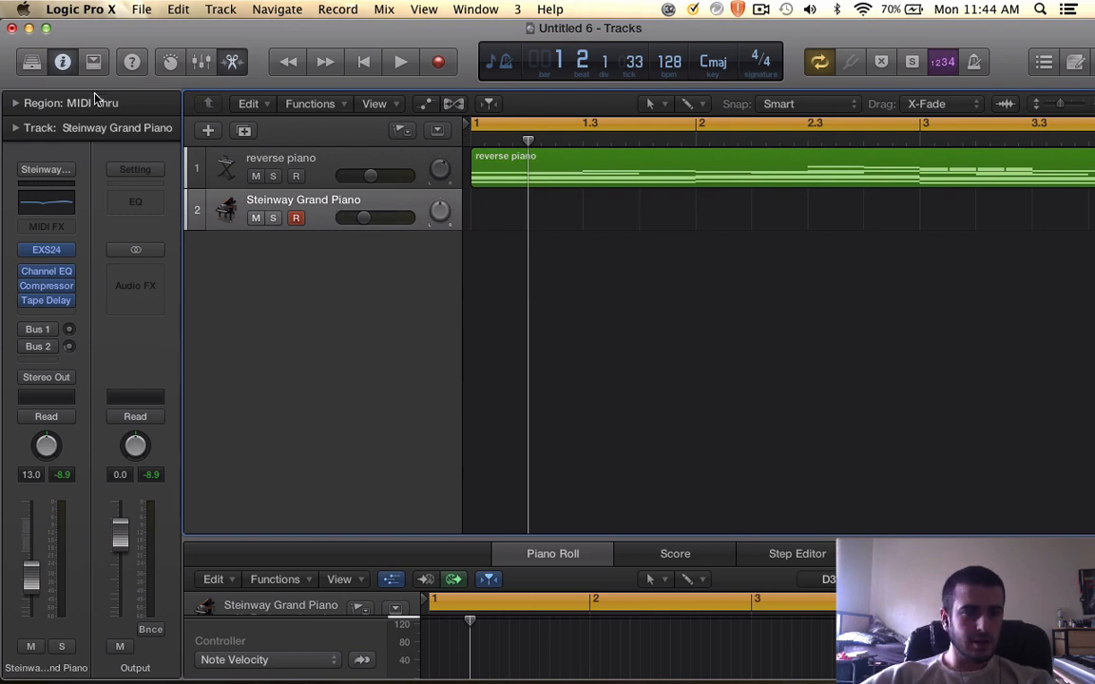
click(32, 62)
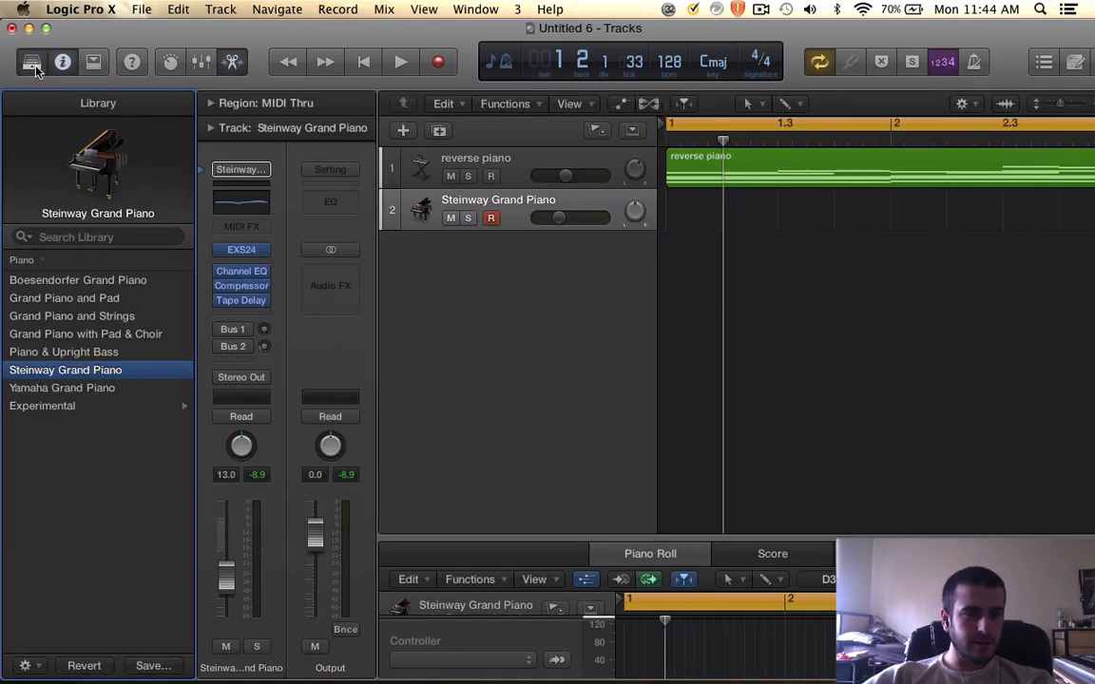
click(24, 260)
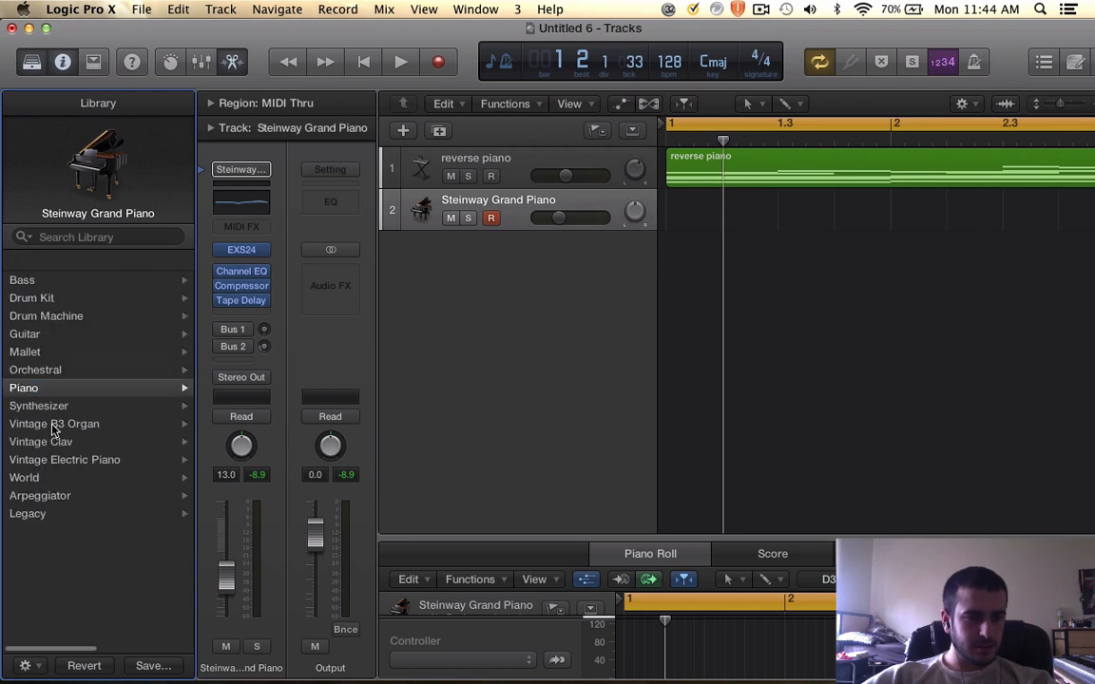
click(25, 385)
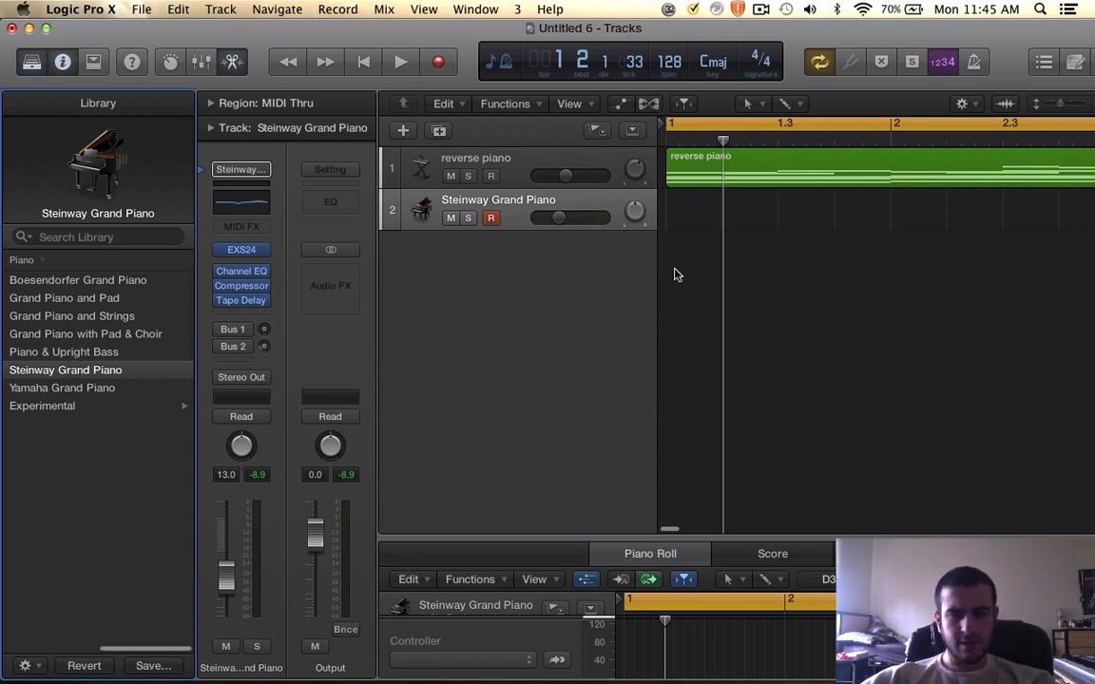
Step: Create an empty MIDI region at bar 1 on the Steinway Grand Piano track and enlarge its Piano Roll
super+click(699, 211)
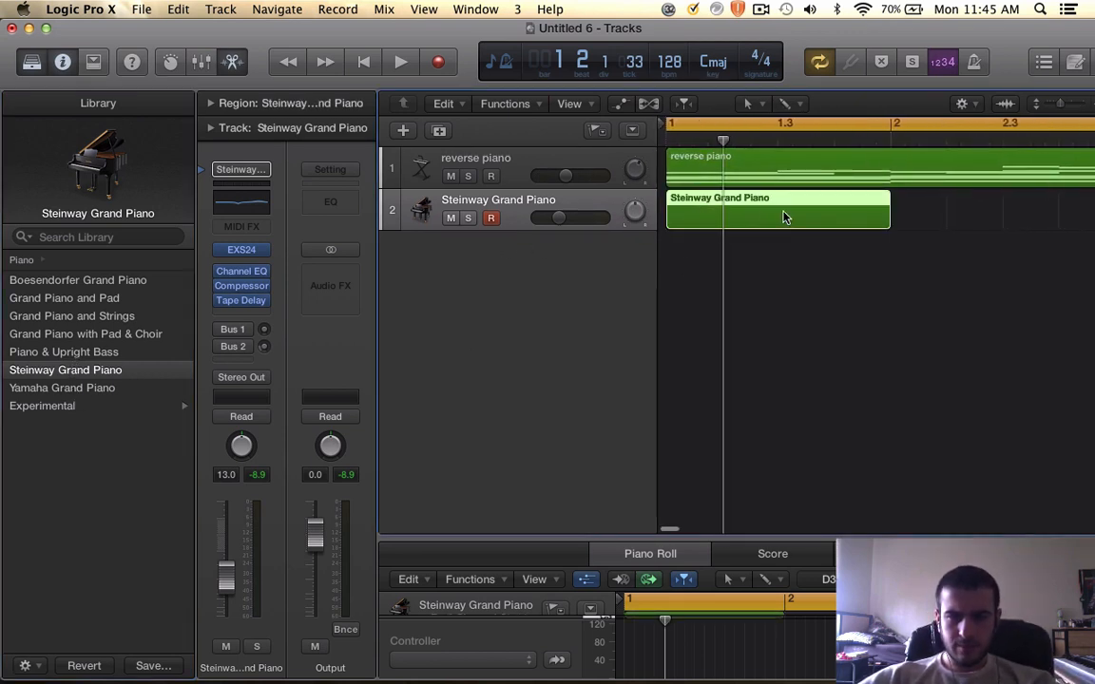
scroll(785, 218, down, 5)
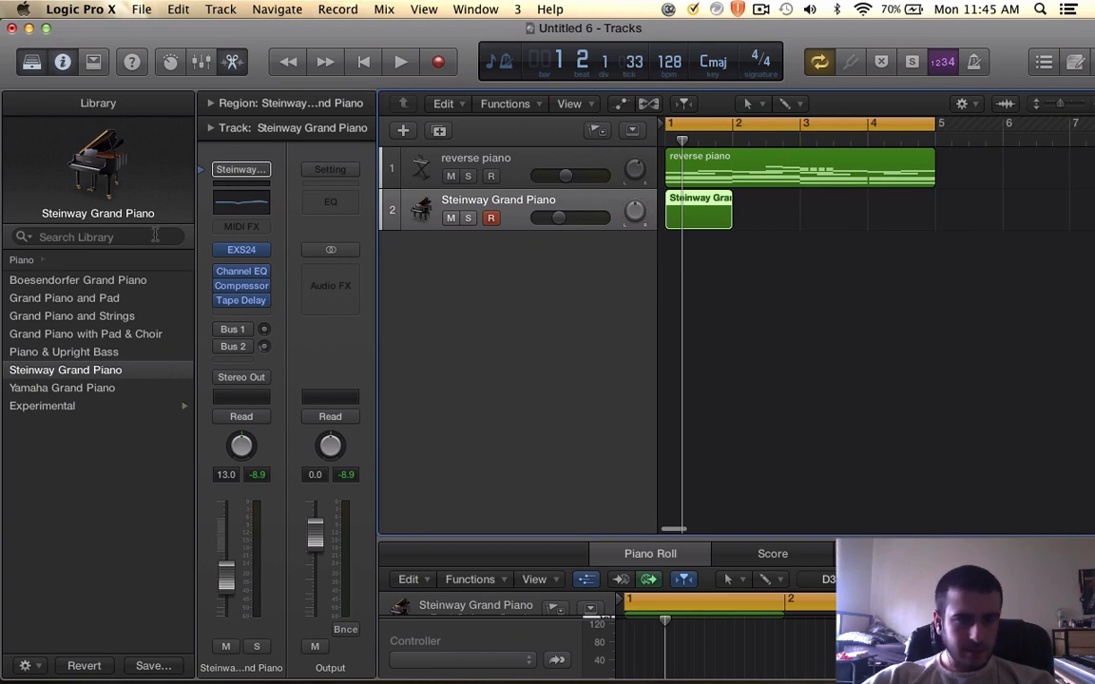
click(32, 62)
drag(395, 539, 397, 211)
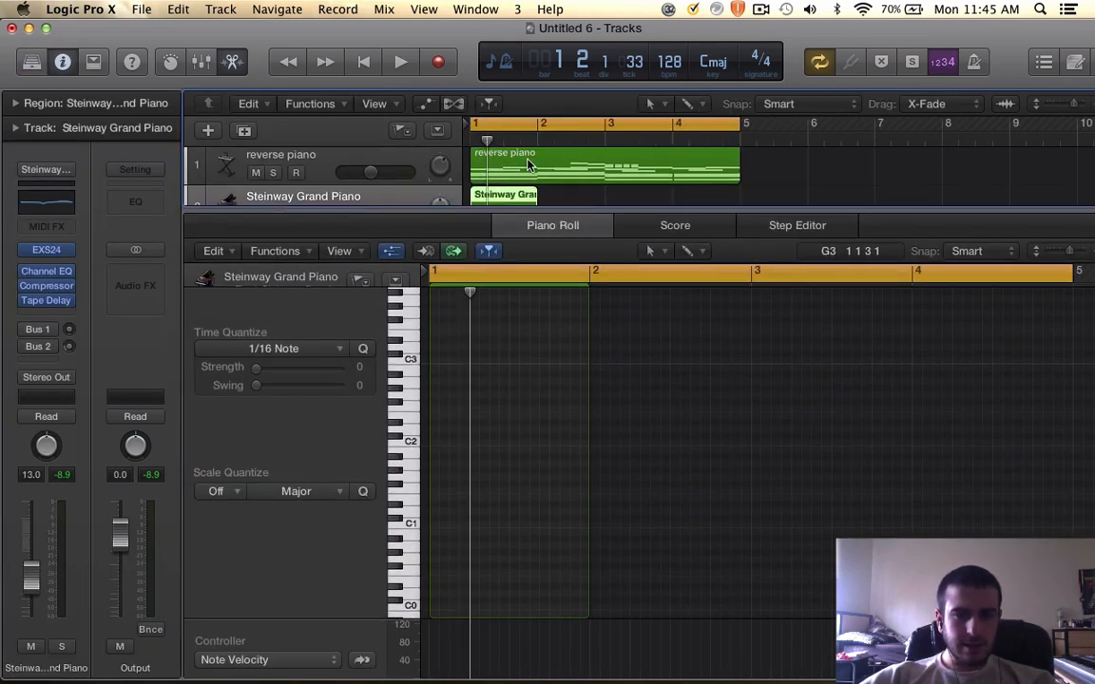
Step: Solo the Steinway Grand Piano track and extend its empty region to the start of bar 5
scroll(530, 167, down, 1)
click(274, 179)
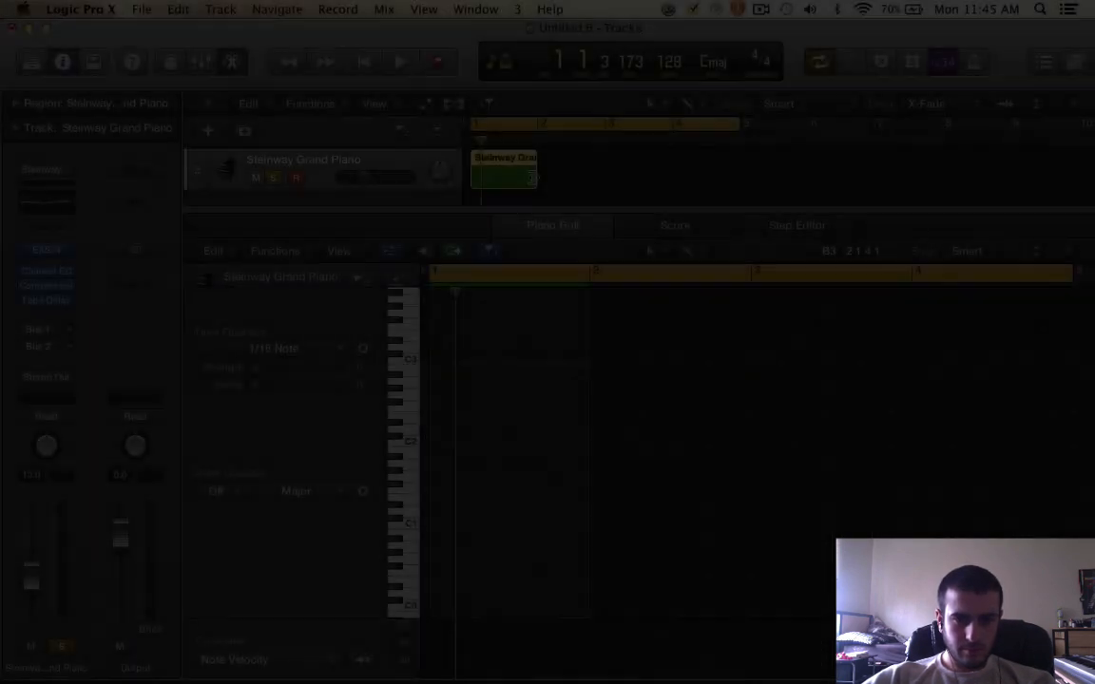
drag(536, 178, 740, 173)
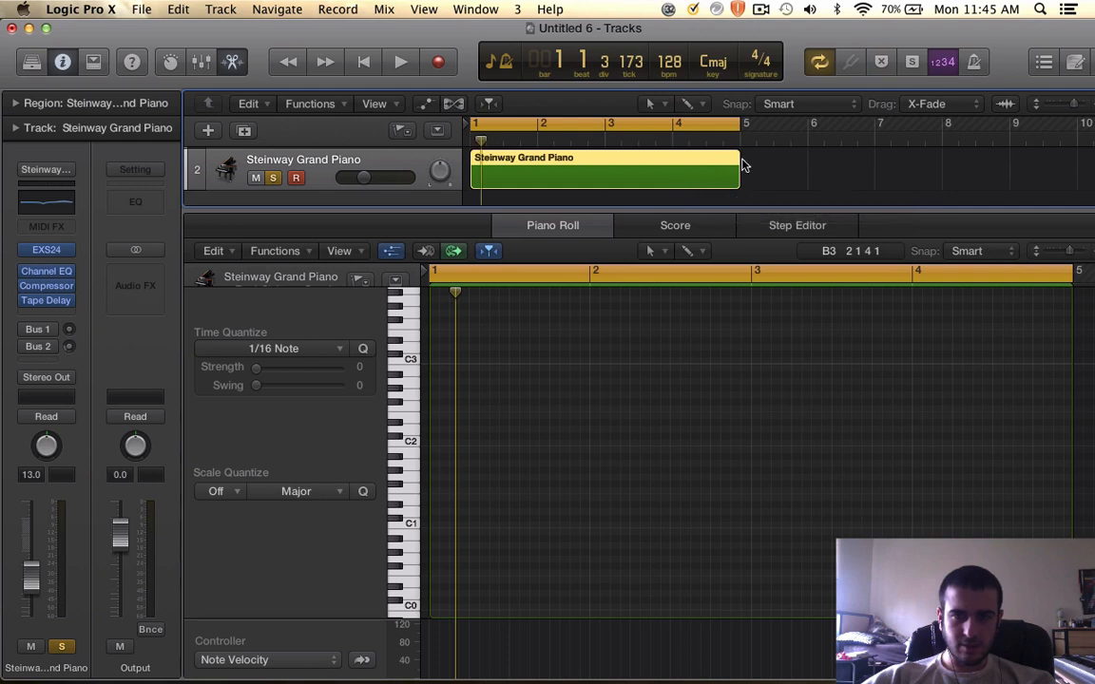
Step: Add a C3 note from bar 1 to the end of the Steinway region and play it back
scroll(444, 442, up, 3)
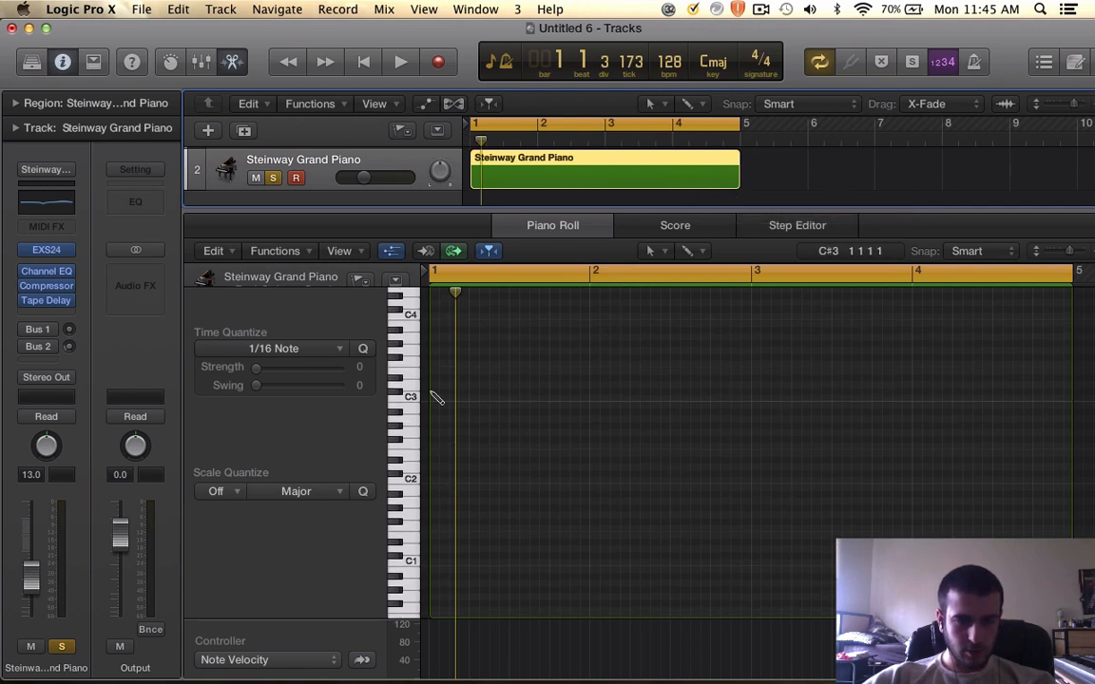
click(435, 399)
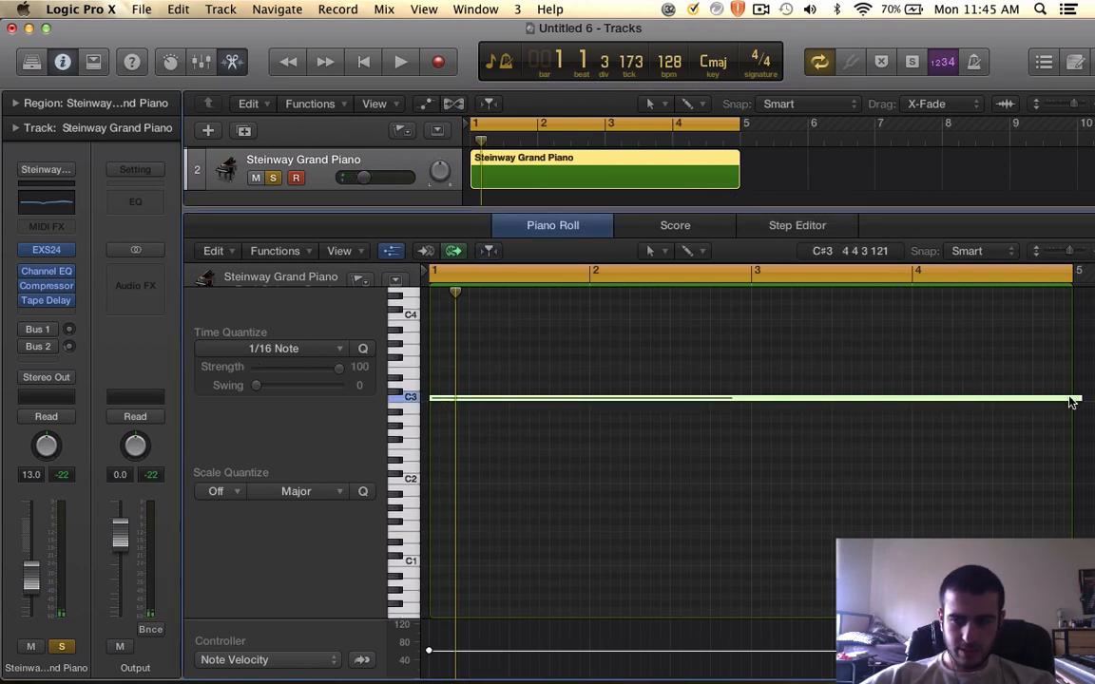
drag(1075, 398, 1022, 401)
key(space)
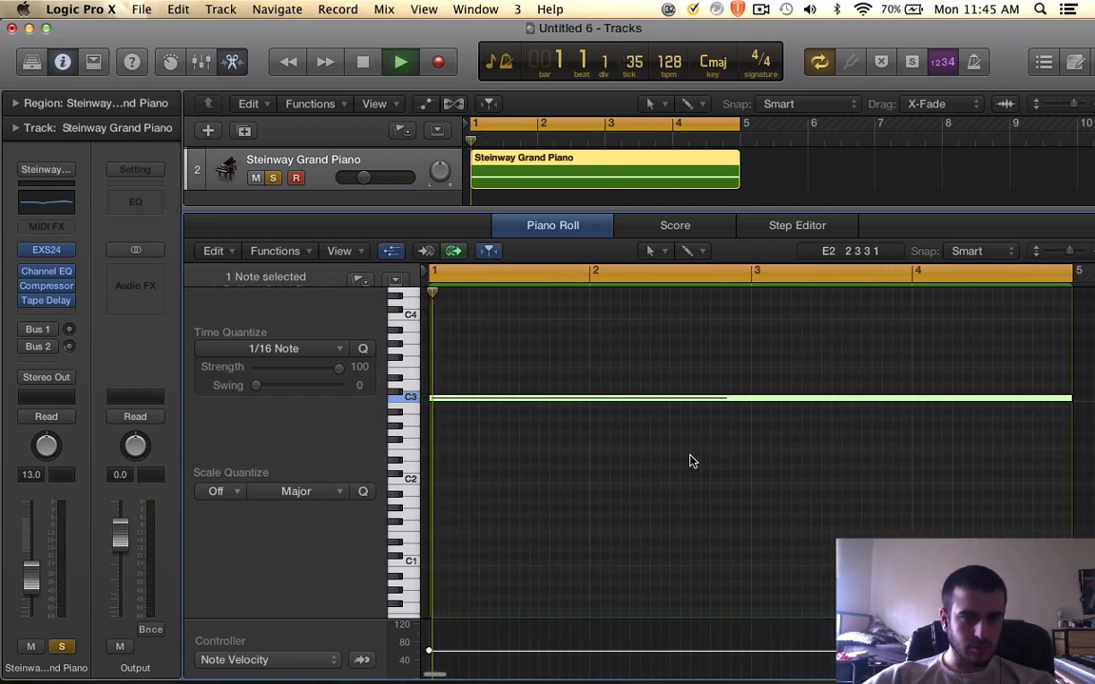
key(space)
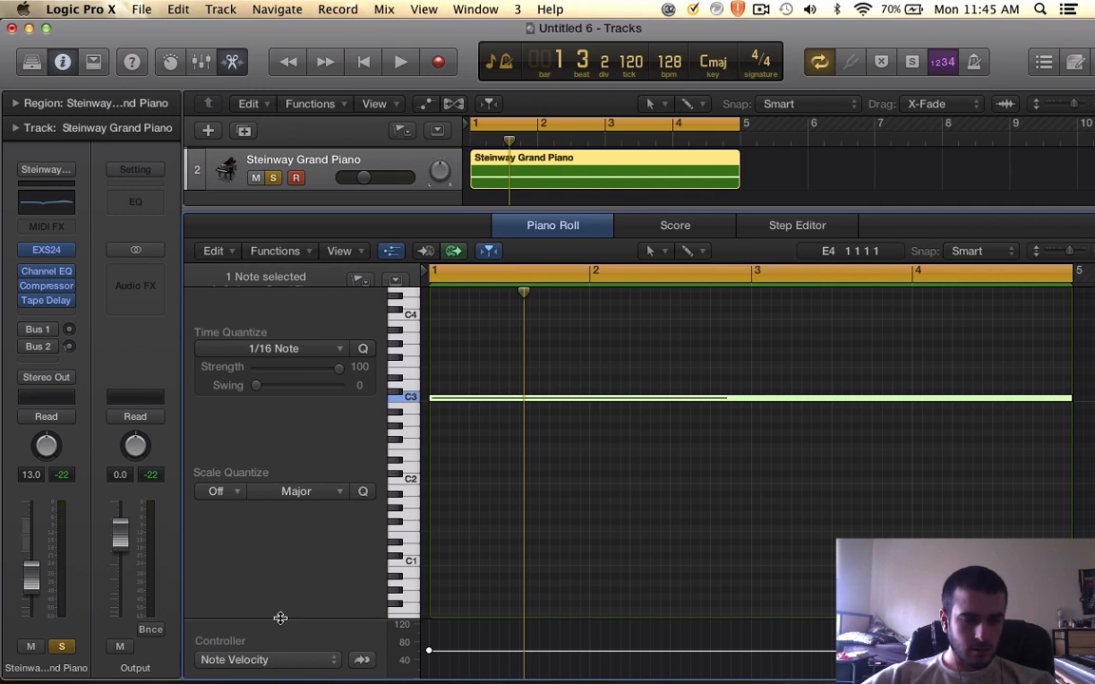
Step: Reveal the Piano Roll's velocity control, set the C3 note's velocity to 33, and audition it
drag(281, 618, 241, 560)
key(space)
key(space)
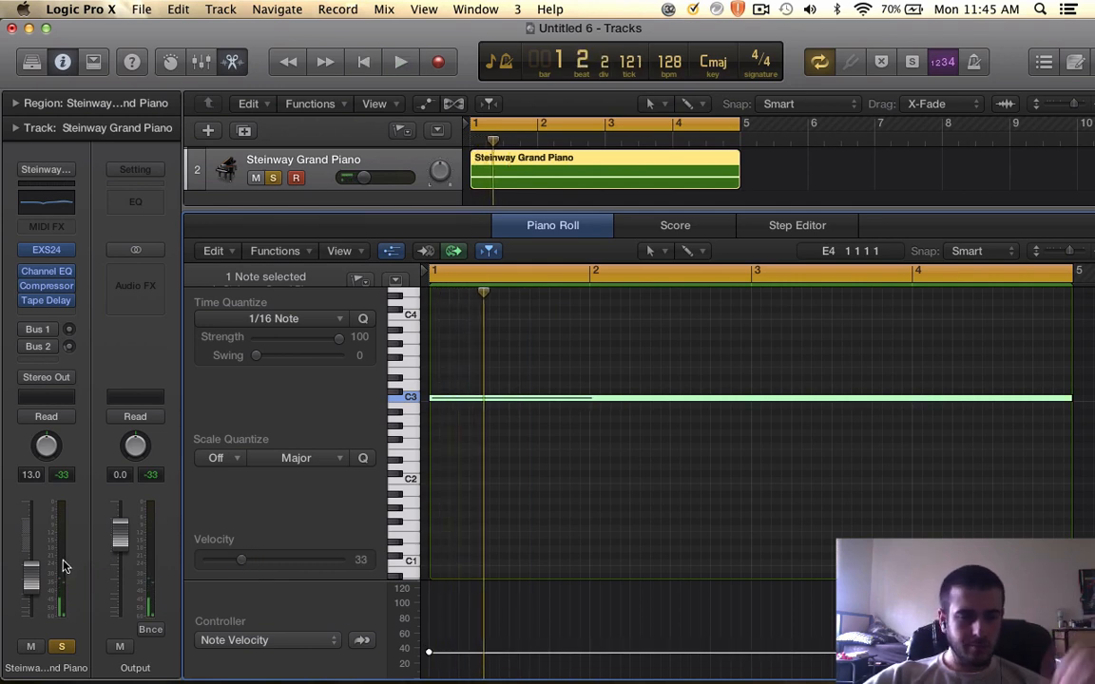
Step: Set the Steinway Grand Piano track's volume to -3.0 dB and the C3 note's velocity to 43, auditioning the sound
drag(35, 567, 37, 532)
key(space)
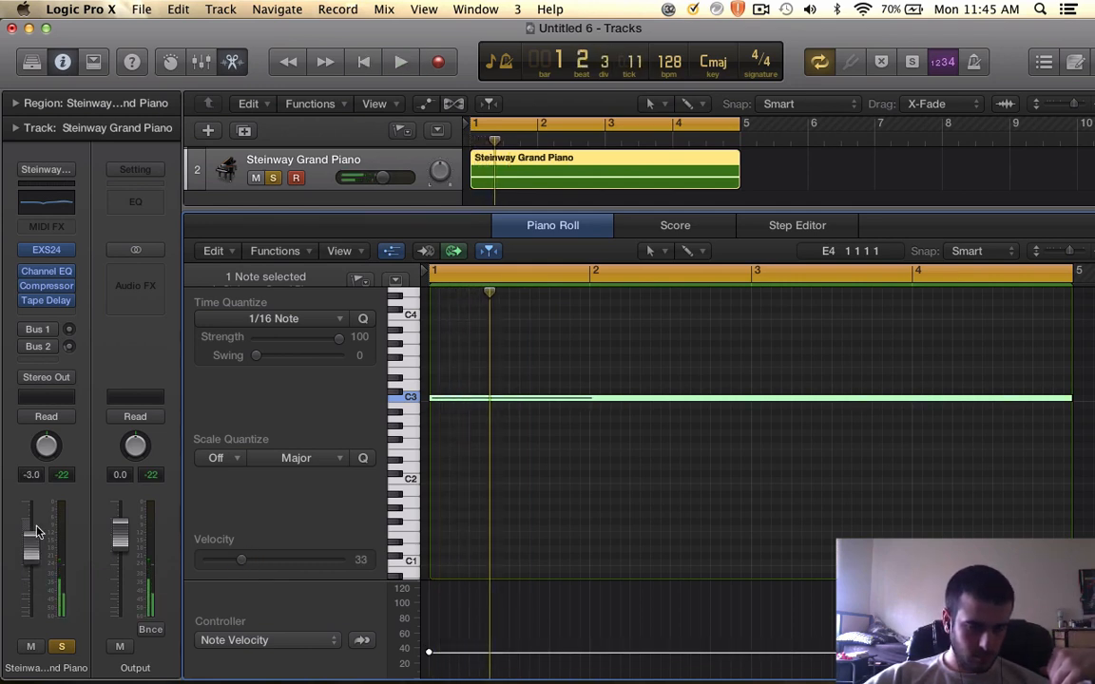
key(space)
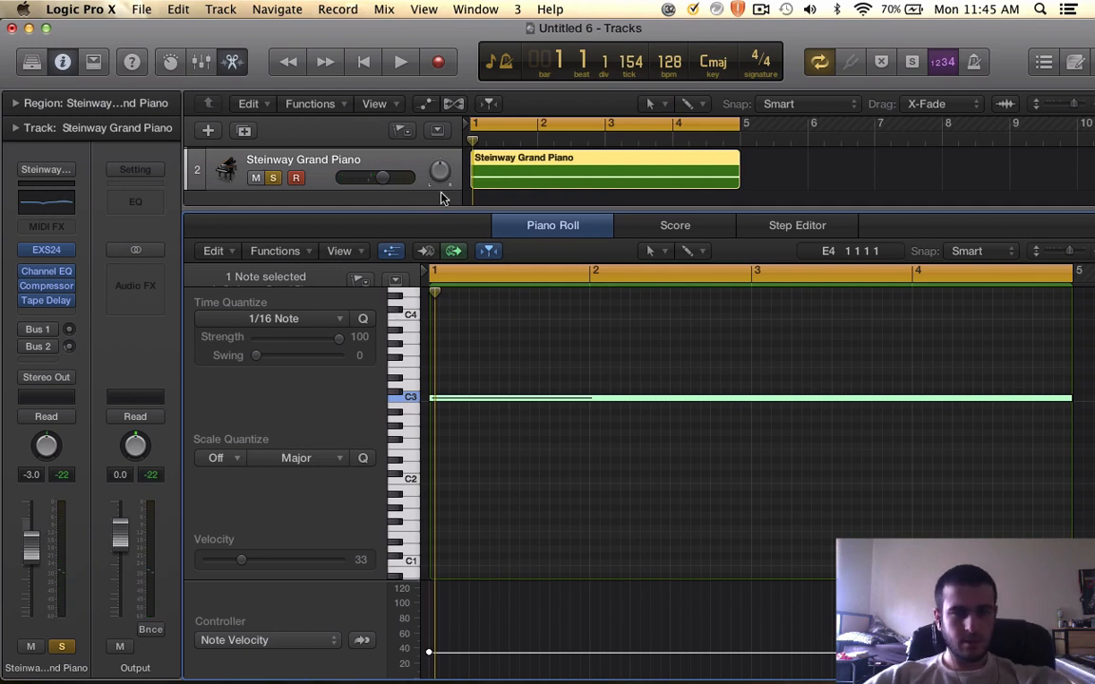
key(space)
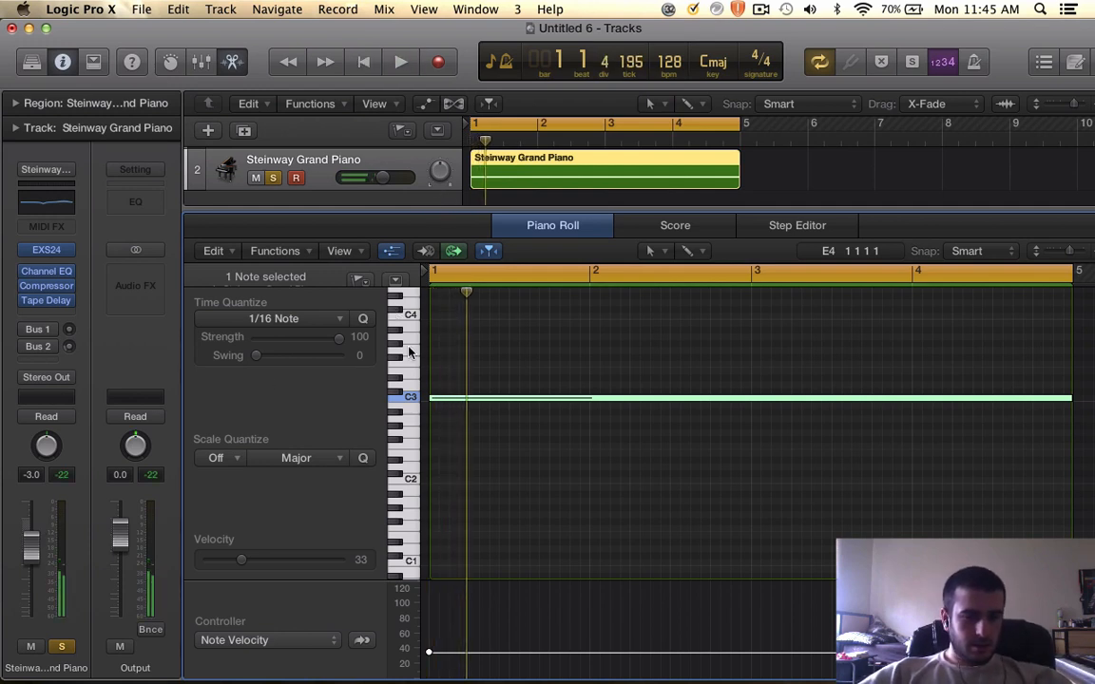
drag(240, 561, 251, 561)
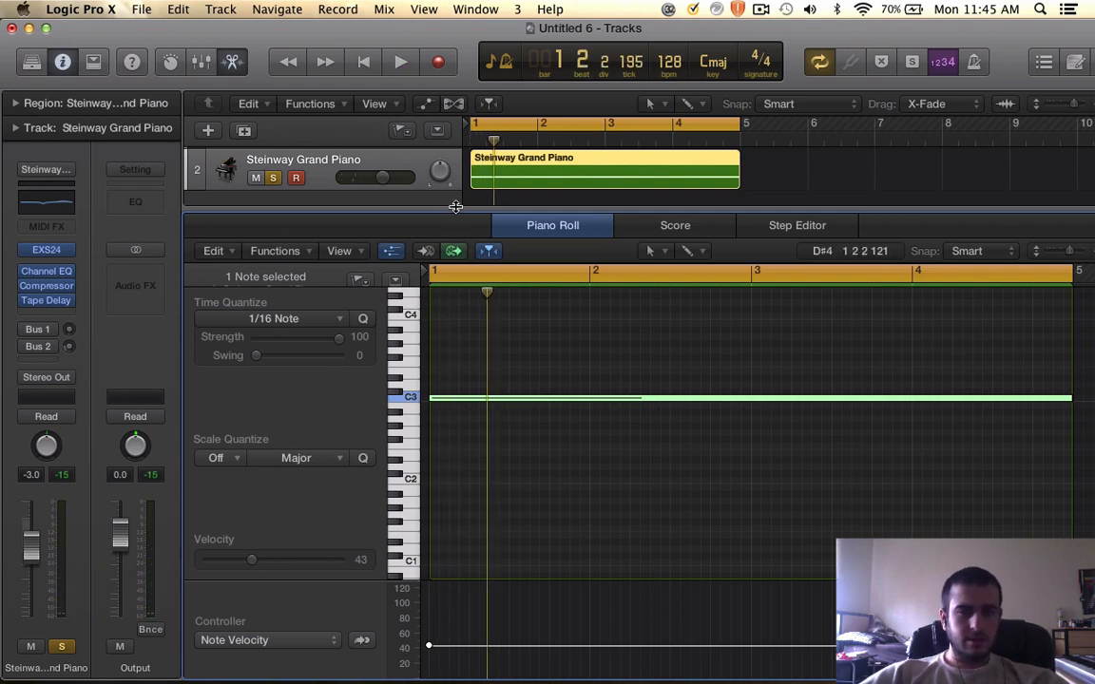
Step: Bounce the Steinway Grand Piano region in place to a new audio track
drag(455, 206, 454, 434)
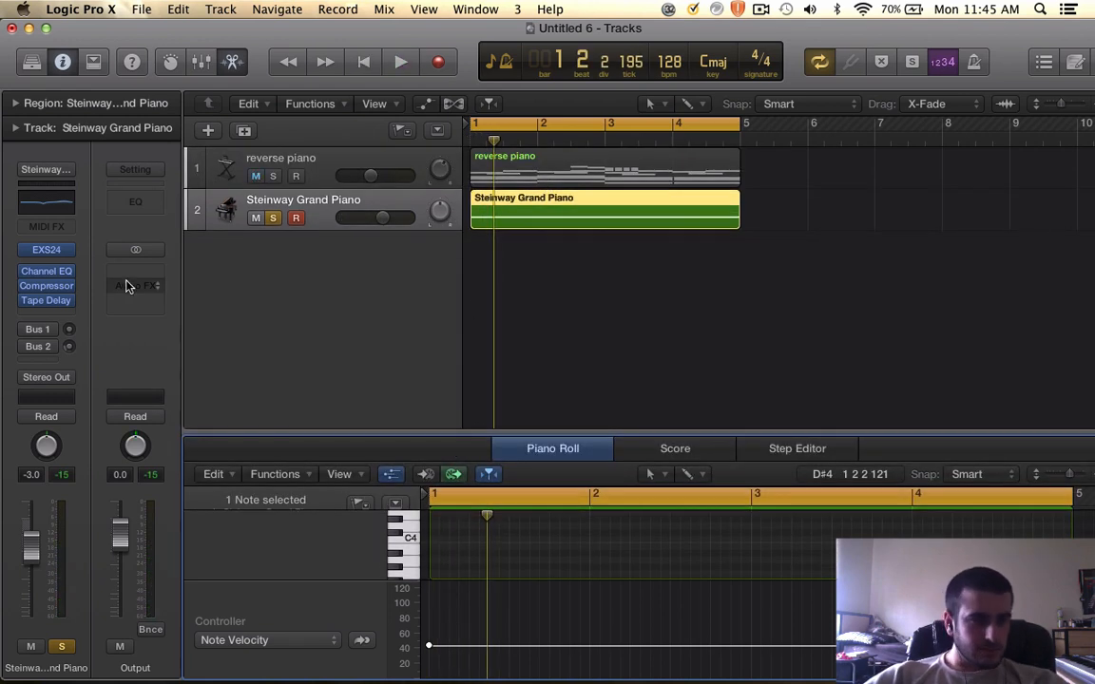
click(493, 216)
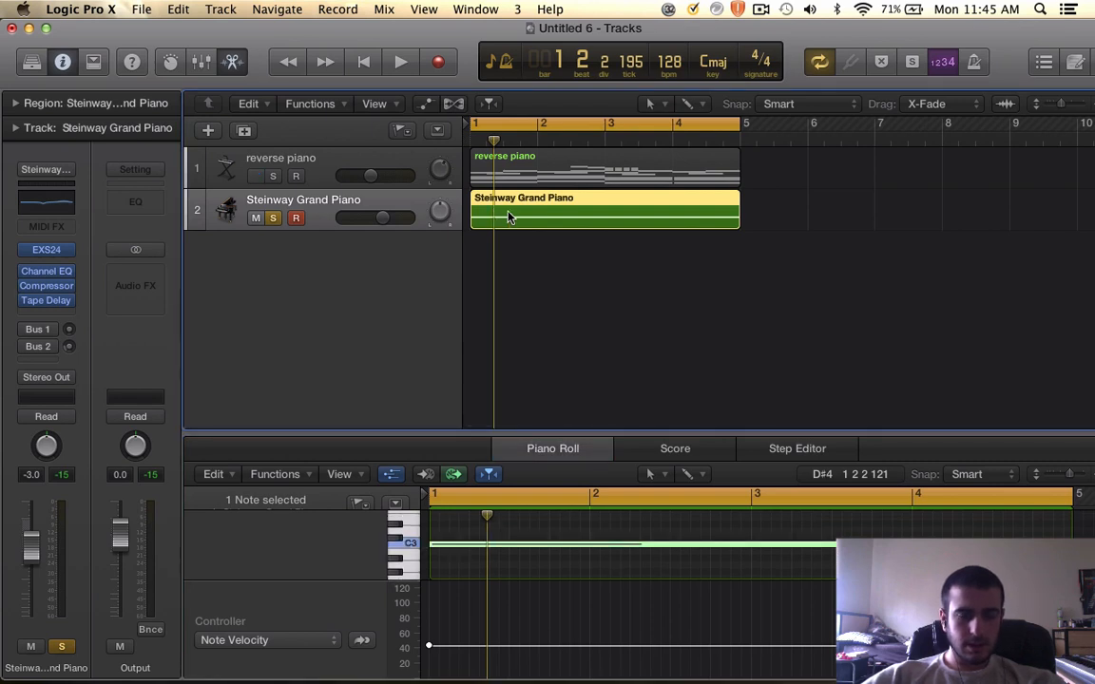
right_click(535, 200)
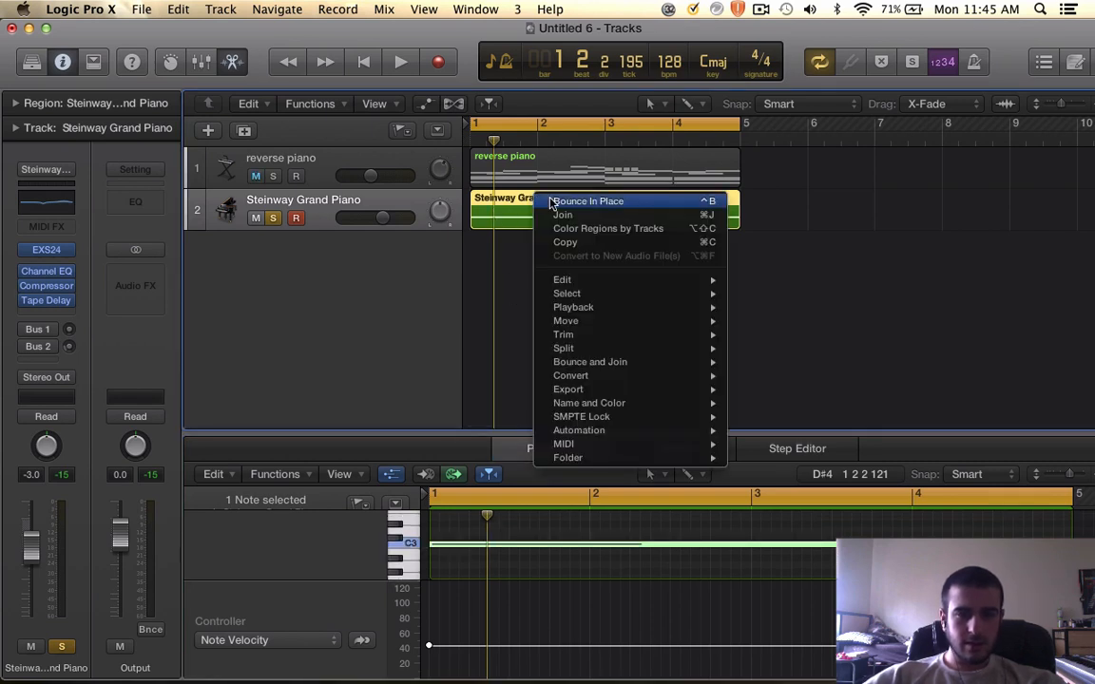
click(570, 204)
click(744, 351)
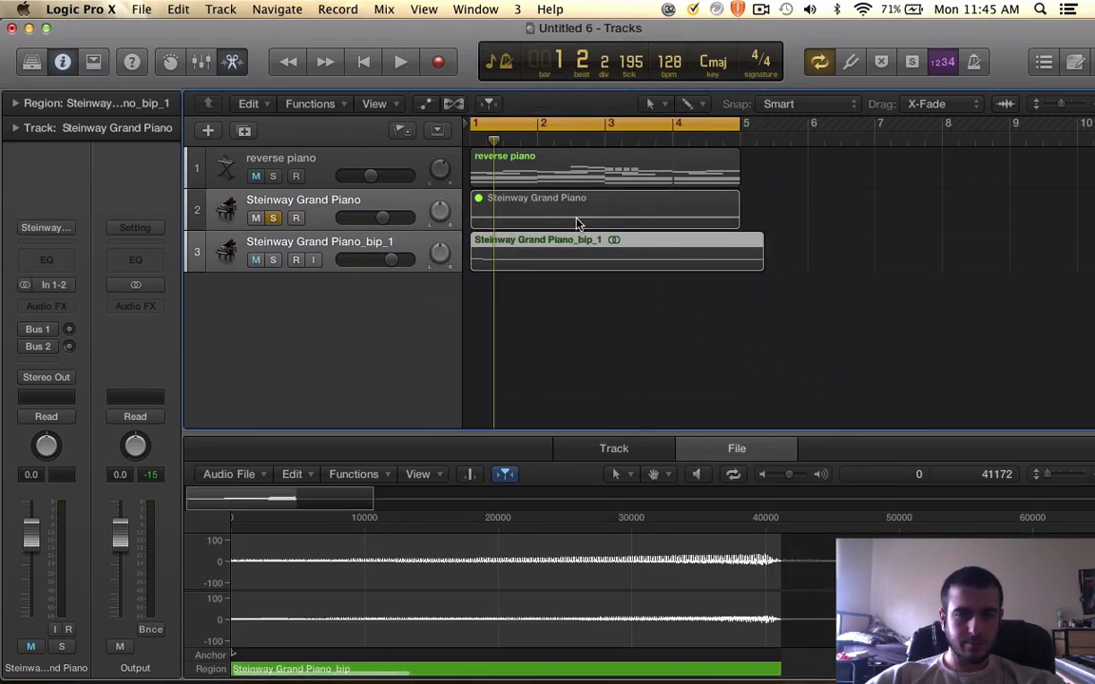
Step: Remove the original Steinway Grand Piano region and solo the bounced audio track to play it back
click(355, 198)
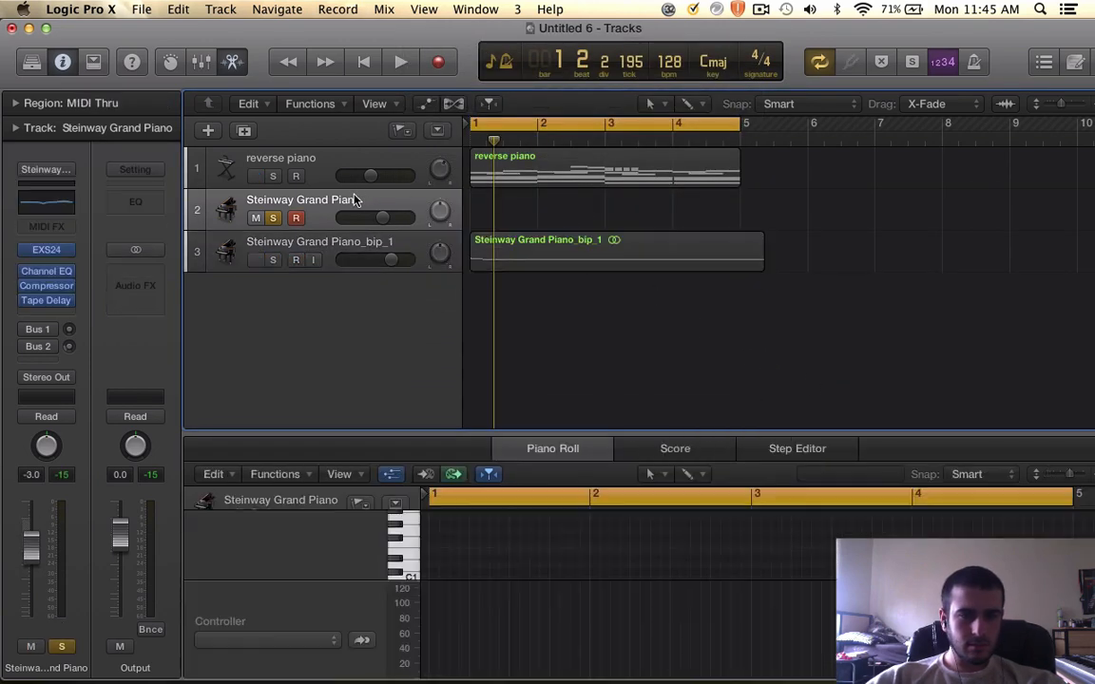
click(274, 219)
click(275, 260)
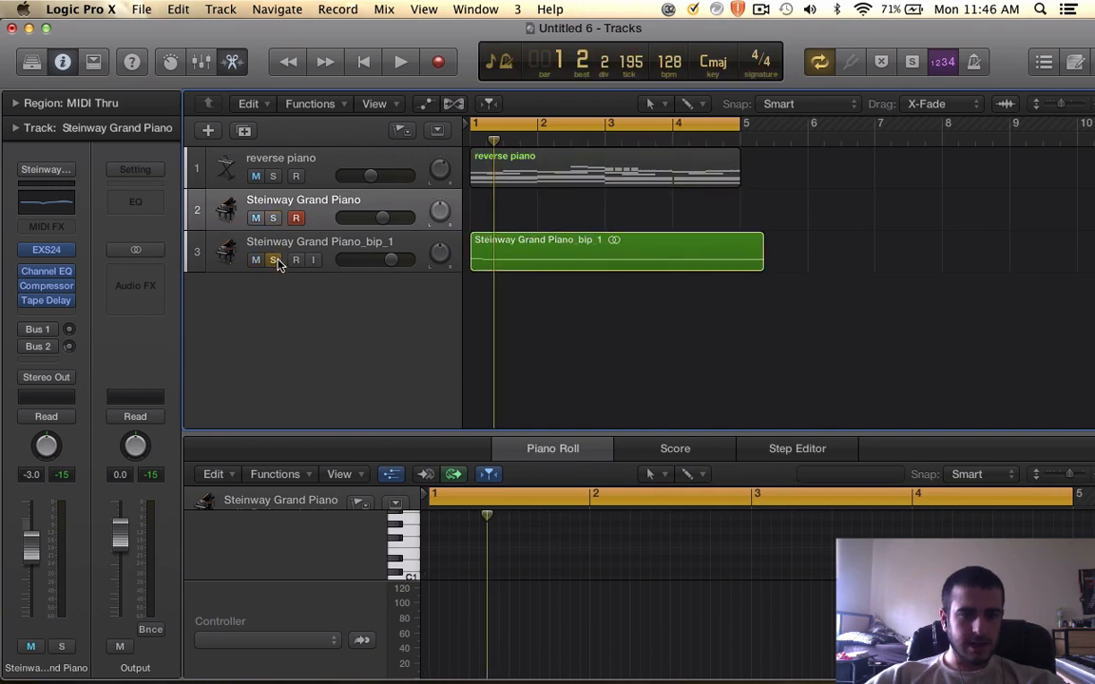
key(space)
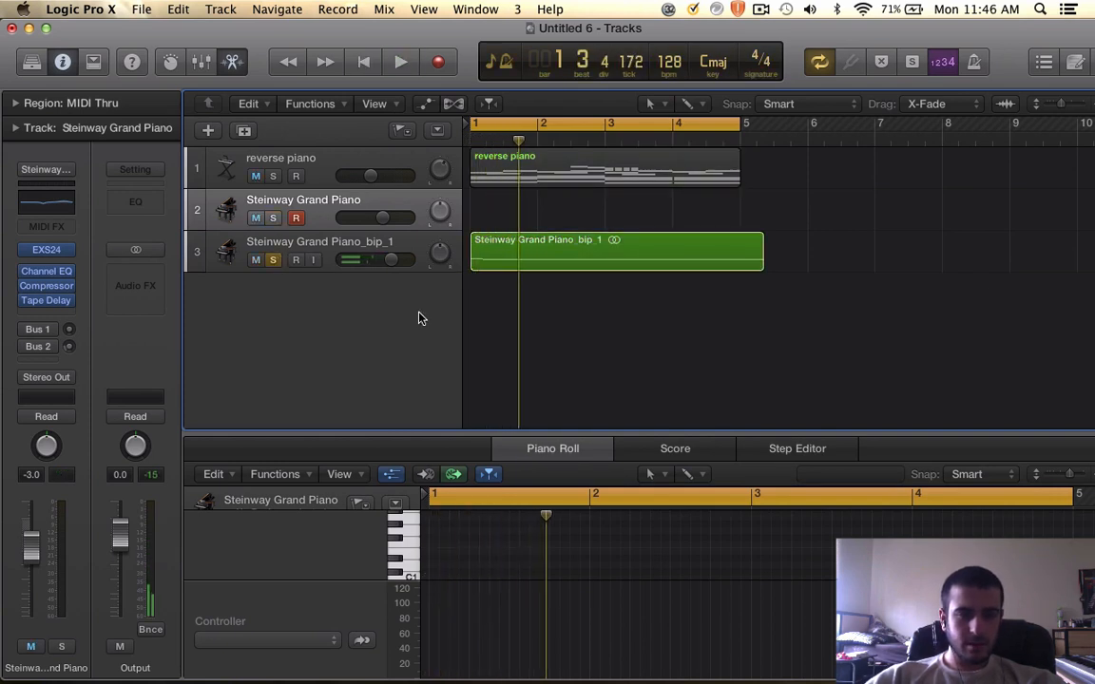
Step: Solo the Steinway Grand Piano track and assign a teal color to the bounced Steinway Grand Piano_bip_1 track
click(273, 218)
click(318, 244)
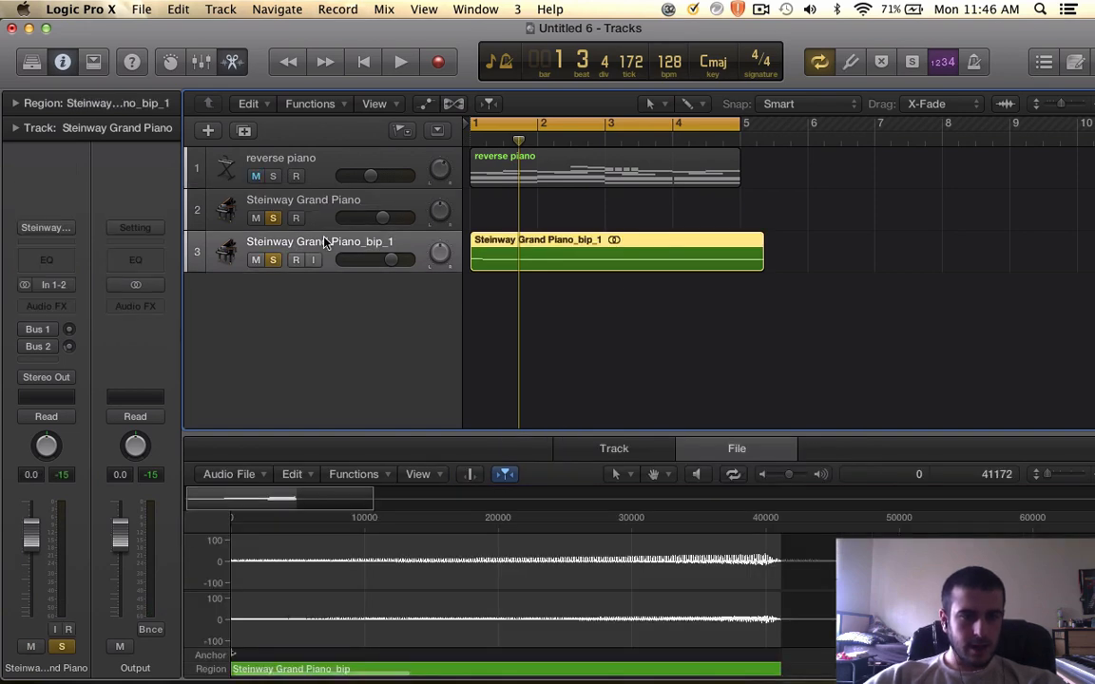
right_click(322, 243)
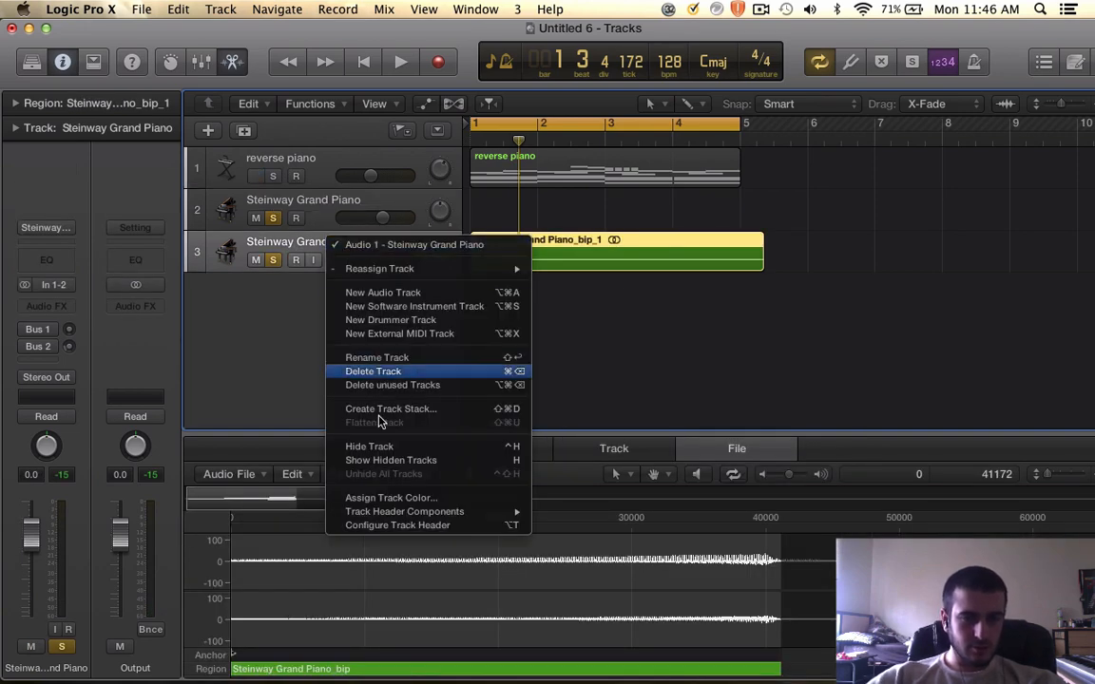
click(391, 497)
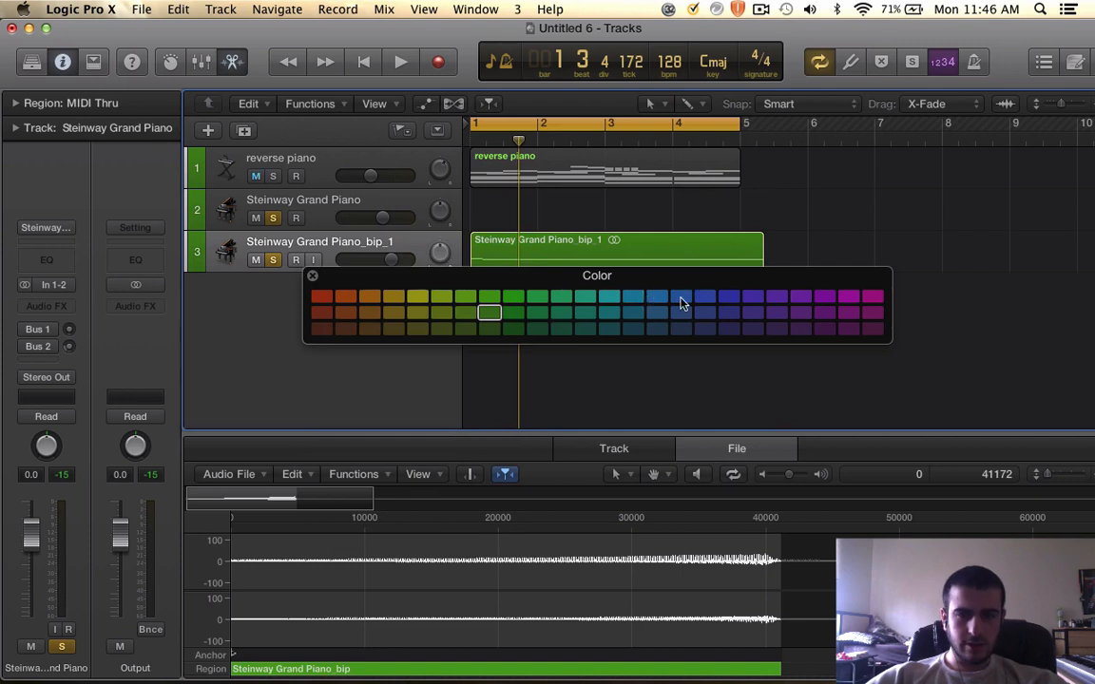
click(610, 298)
click(311, 277)
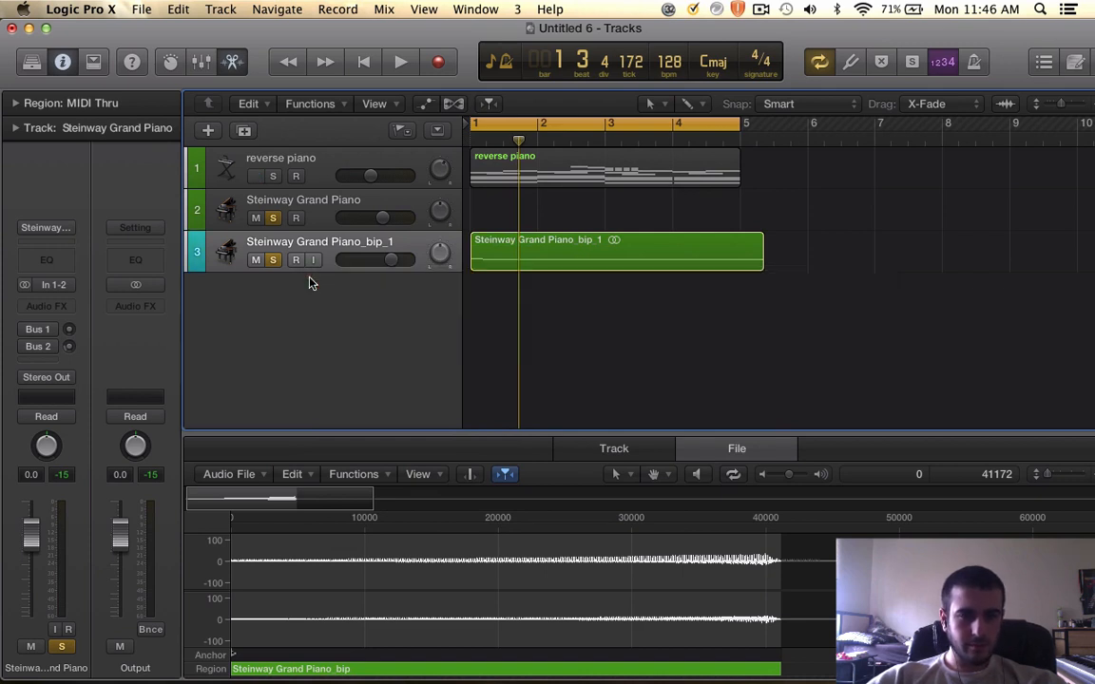
Step: Color the bounced piano region to match its track
click(578, 244)
right_click(580, 243)
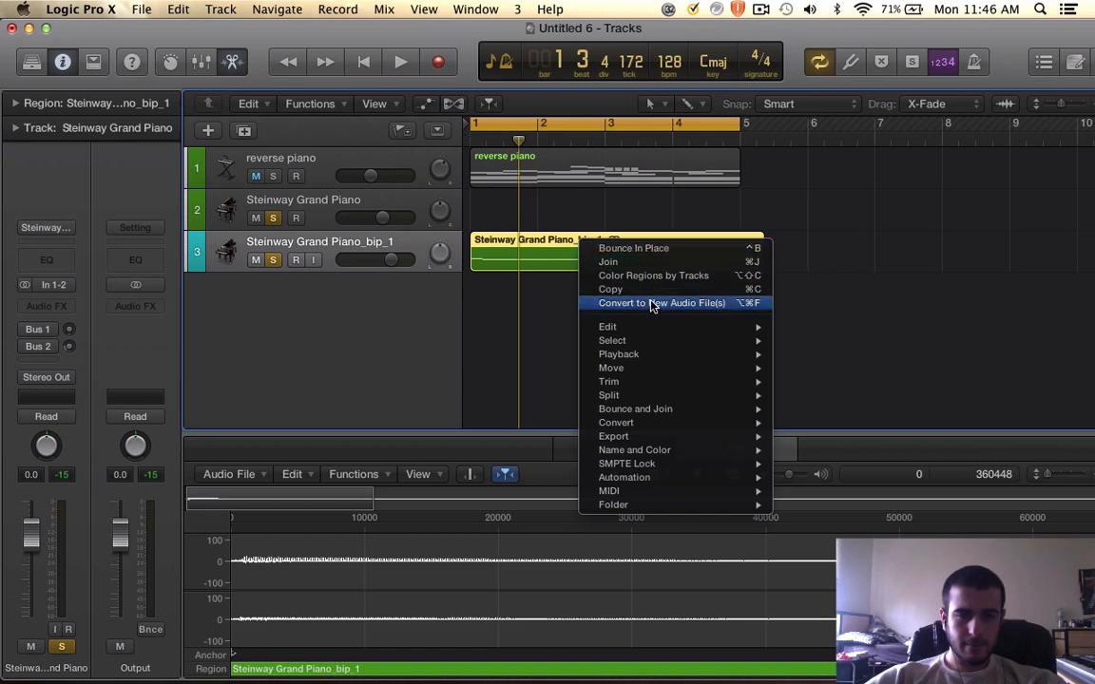
click(623, 275)
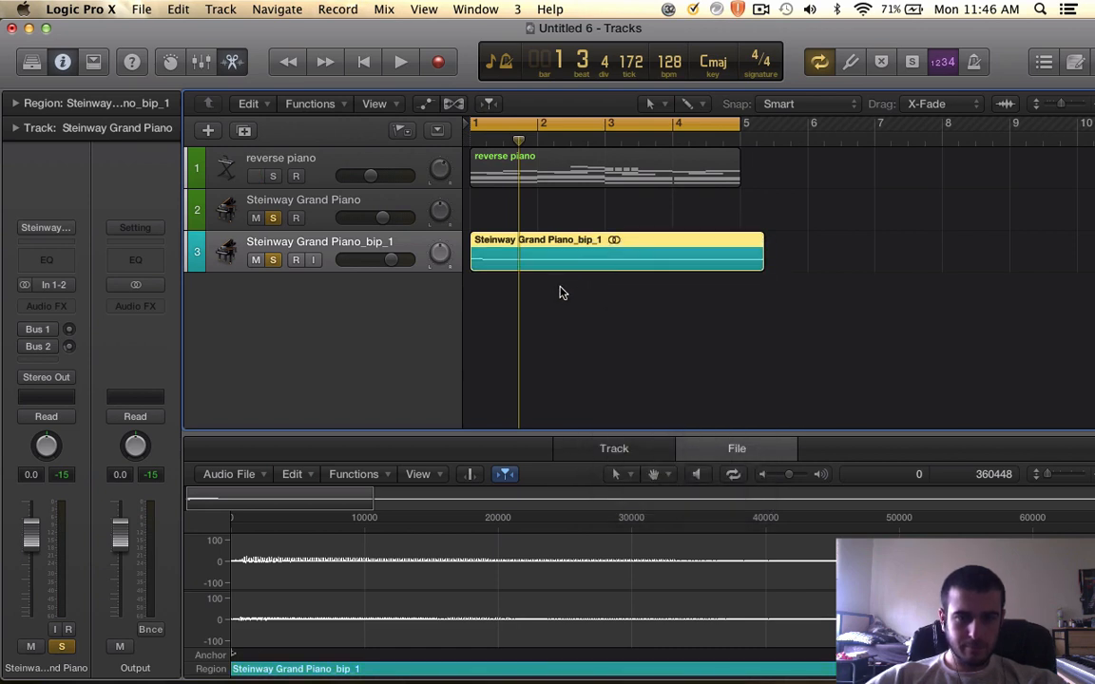
click(787, 244)
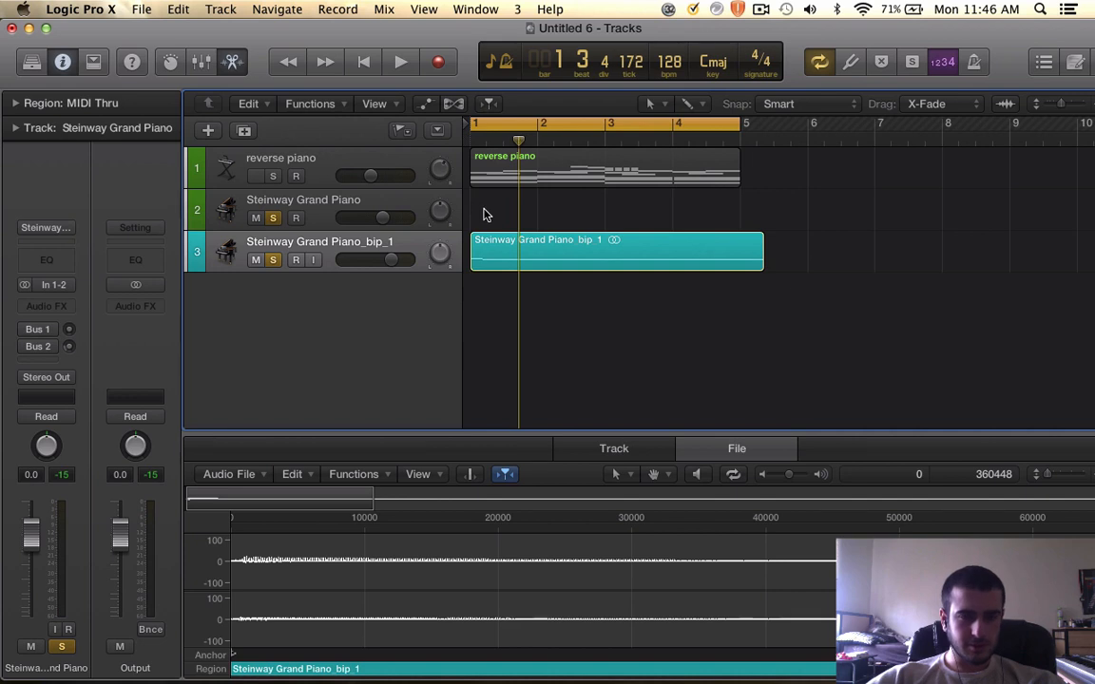
Step: Add a new software instrument track below the bounced piano track and solo it instead of the bounced track
click(333, 201)
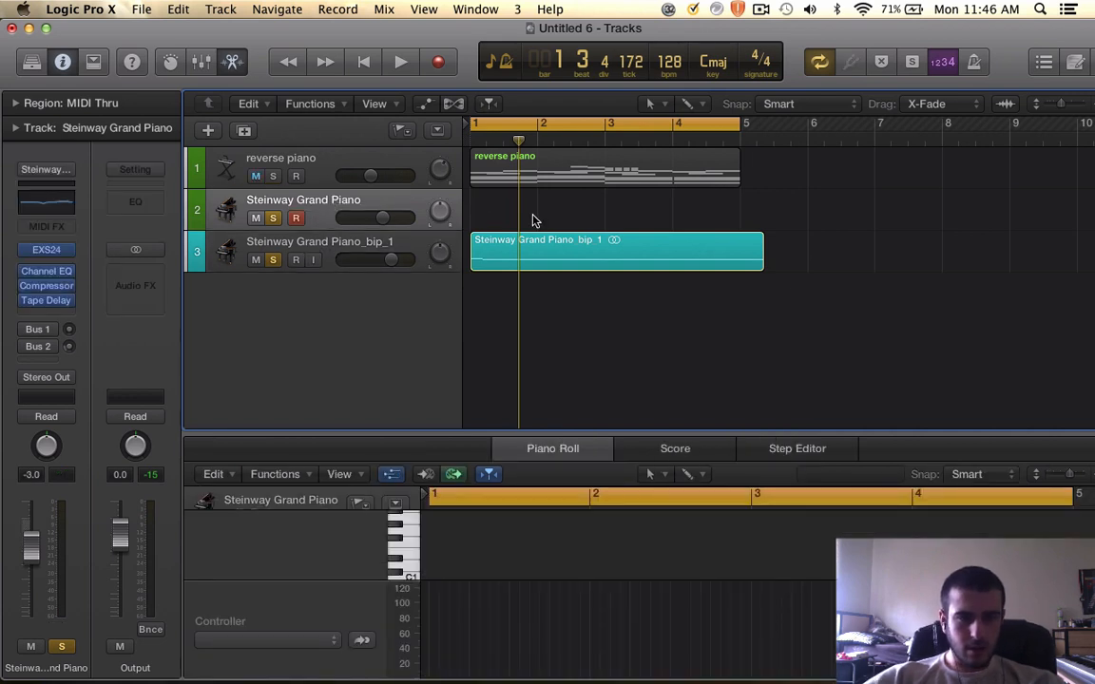
click(581, 251)
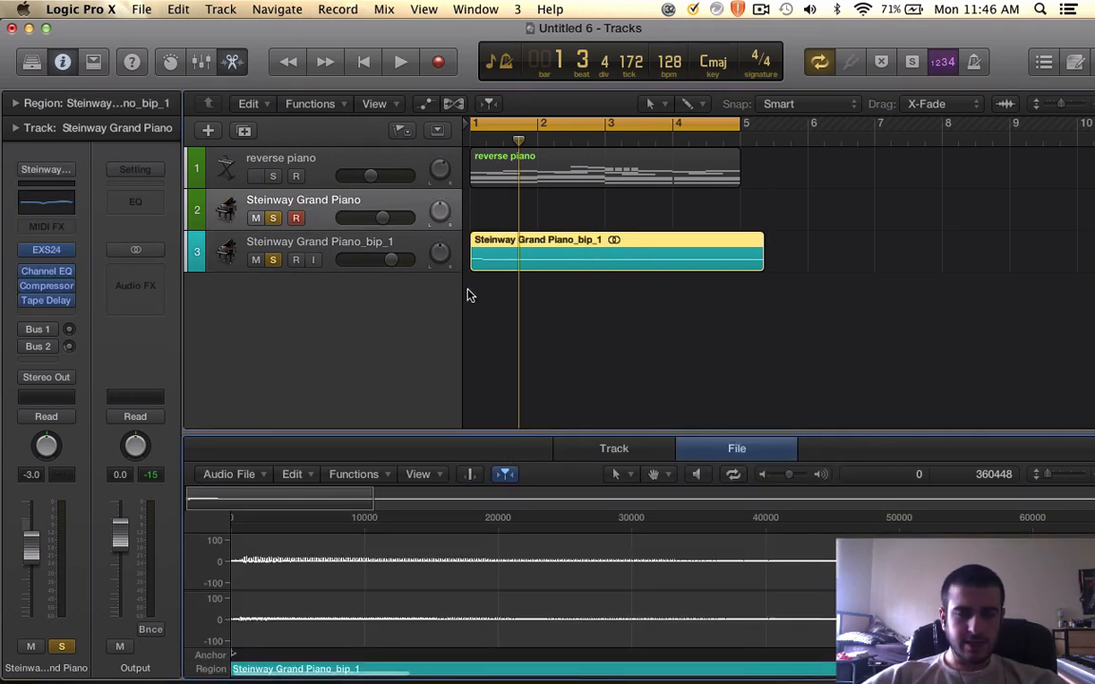
click(294, 200)
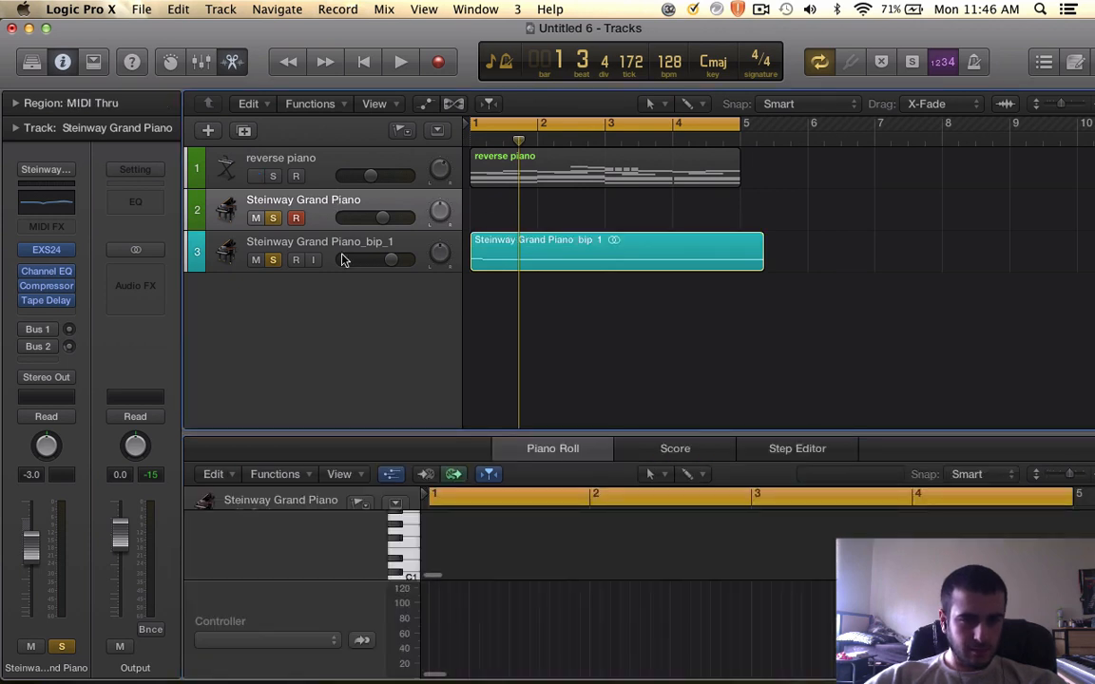
double_click(347, 340)
click(273, 261)
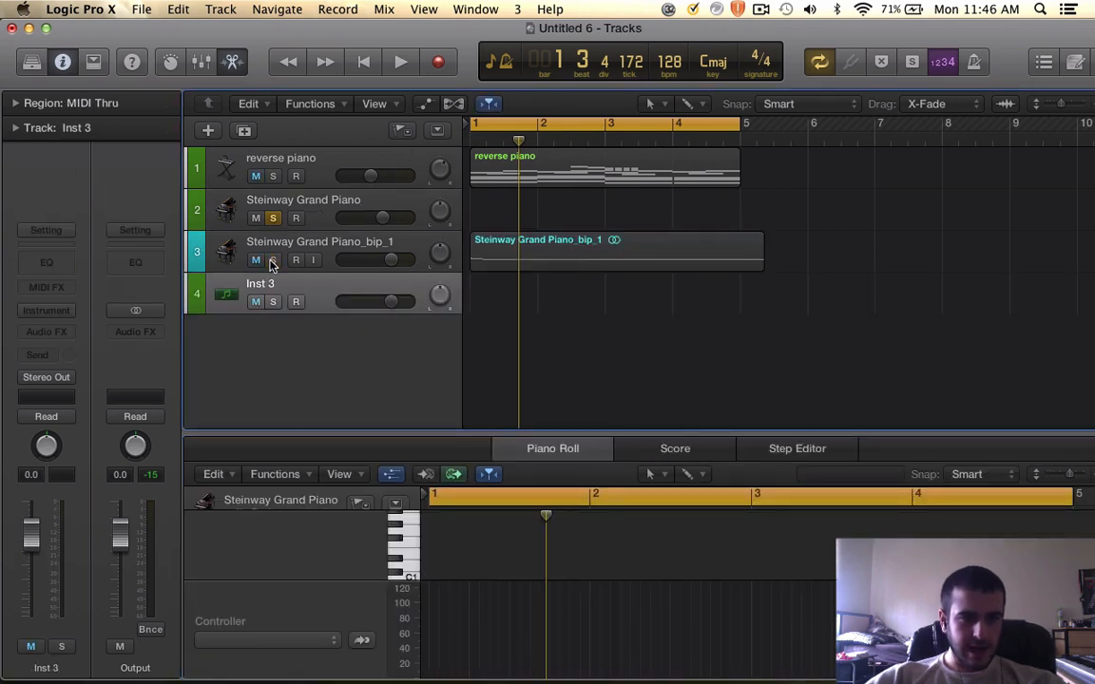
click(275, 301)
click(46, 310)
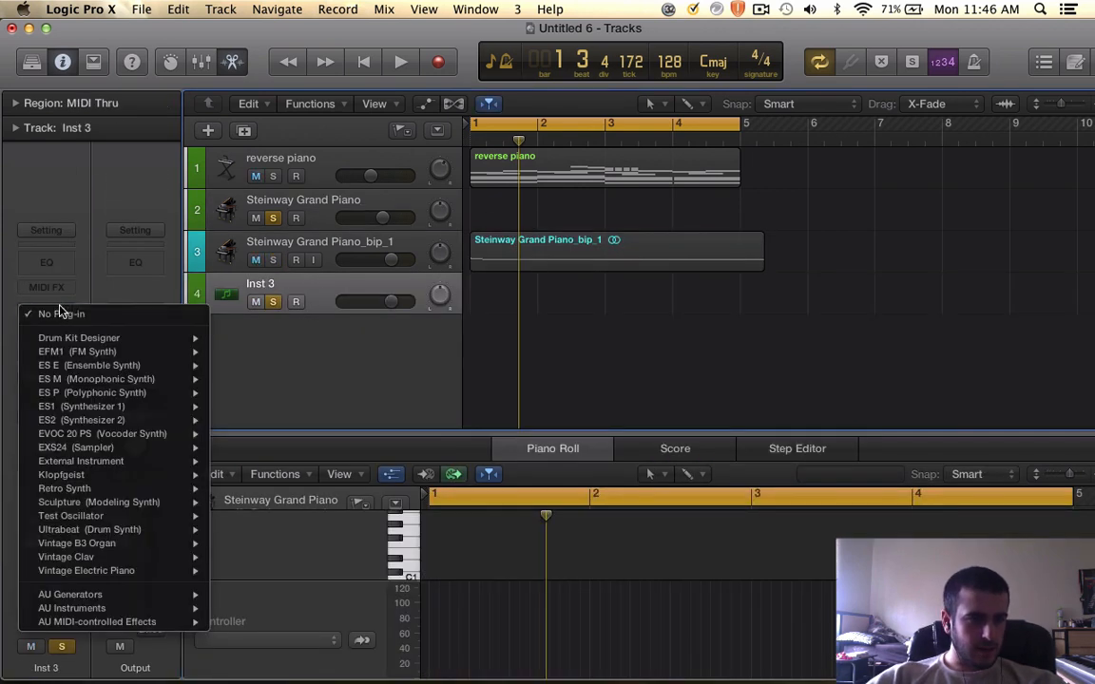
mouse_move(102, 466)
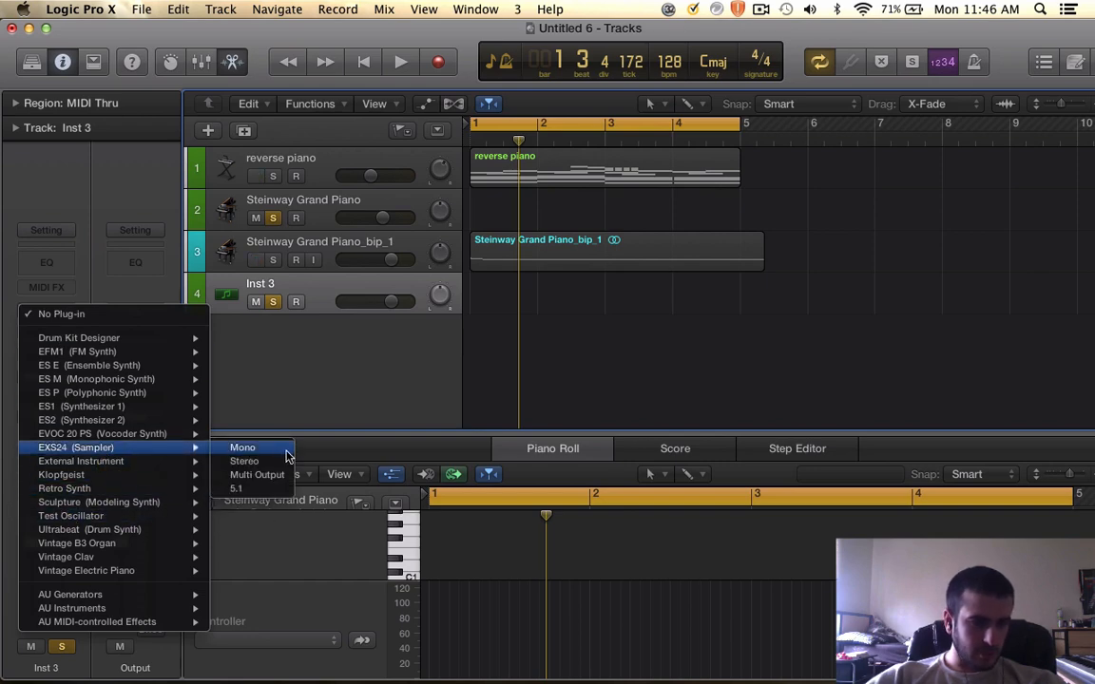
click(280, 473)
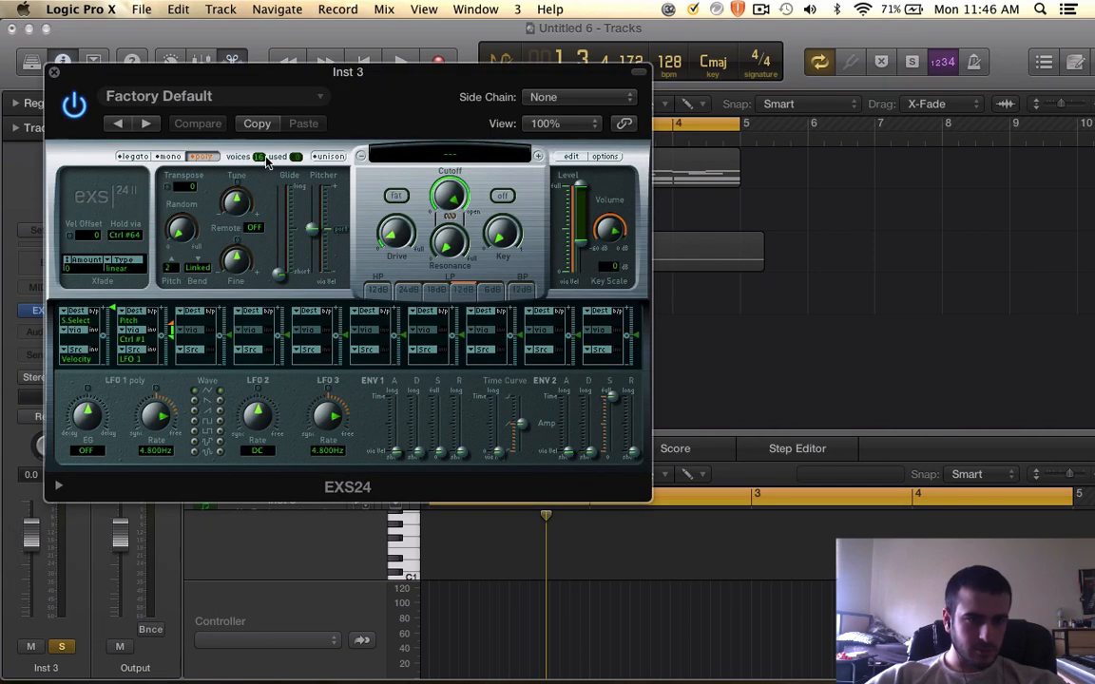
click(54, 72)
Step: Load the stereo EXS24 sampler on the Inst 3 track and close its plug-in window
click(69, 313)
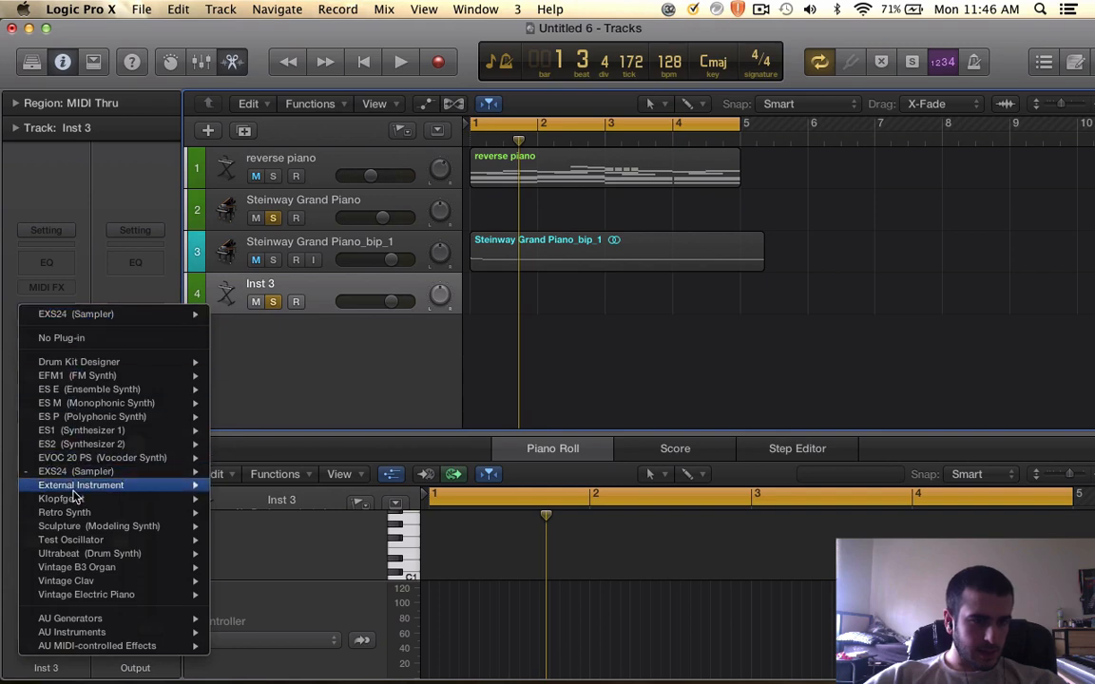
mouse_move(76, 471)
click(270, 486)
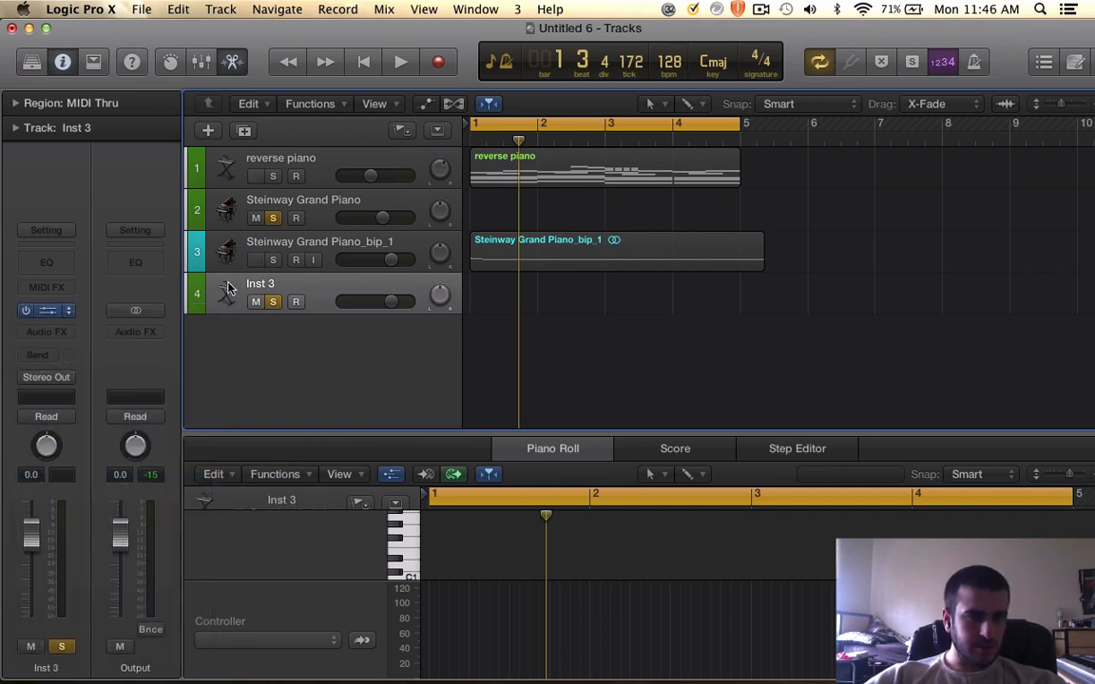
click(53, 73)
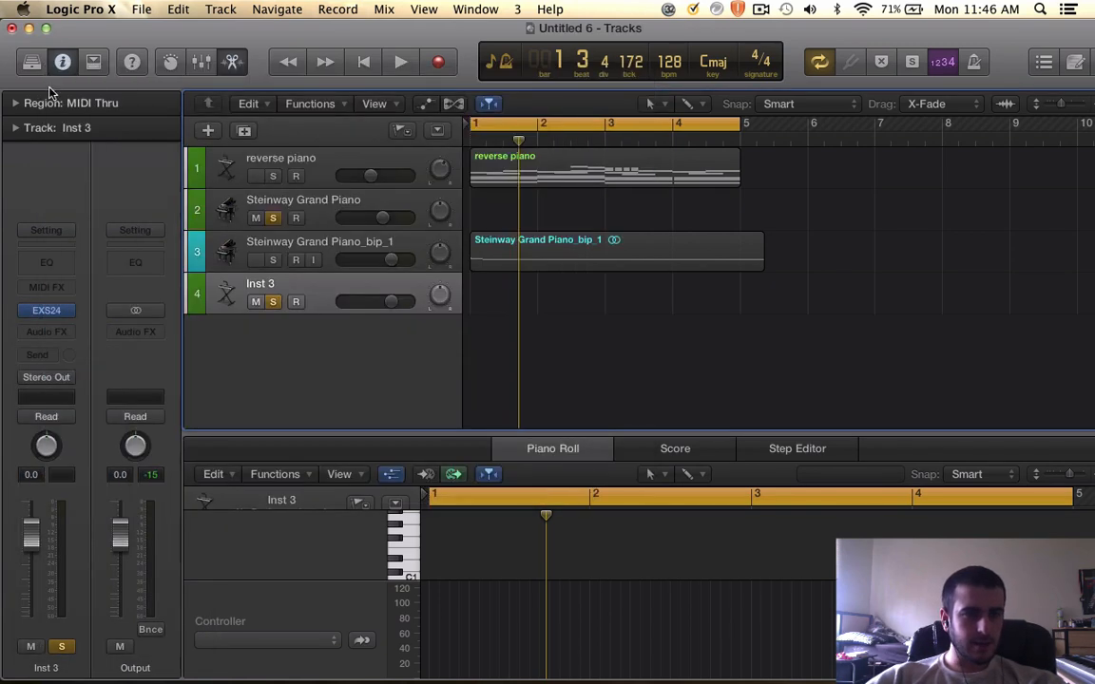
Step: Solo the bounced piano track and reverse its audio in the file editor
click(466, 235)
click(273, 260)
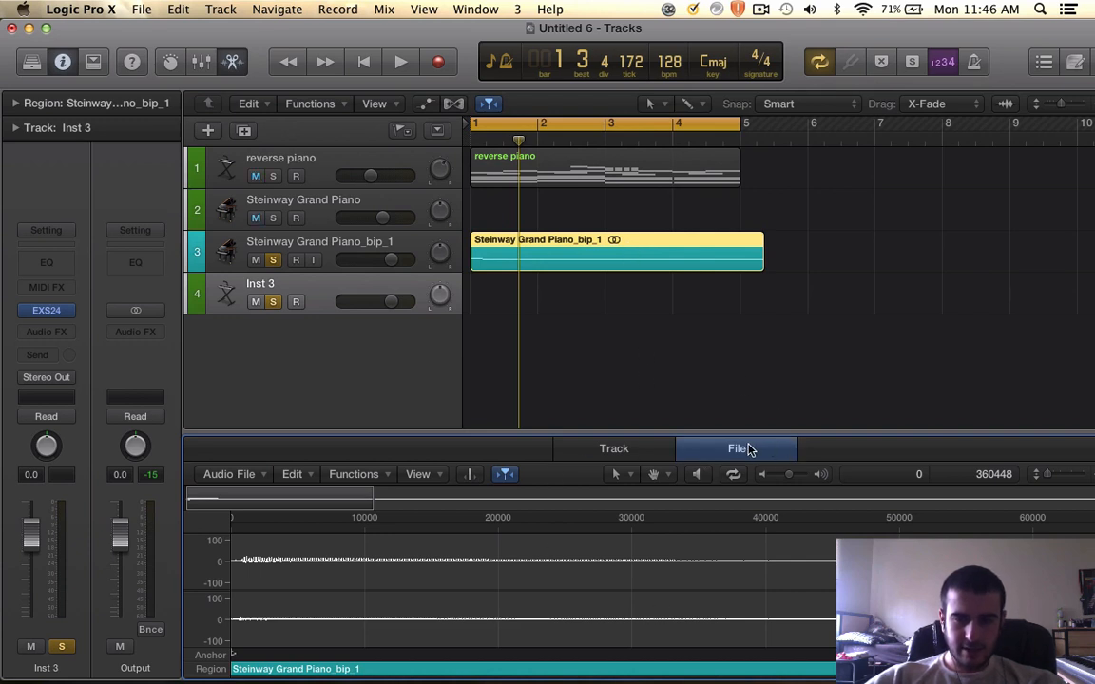
click(359, 473)
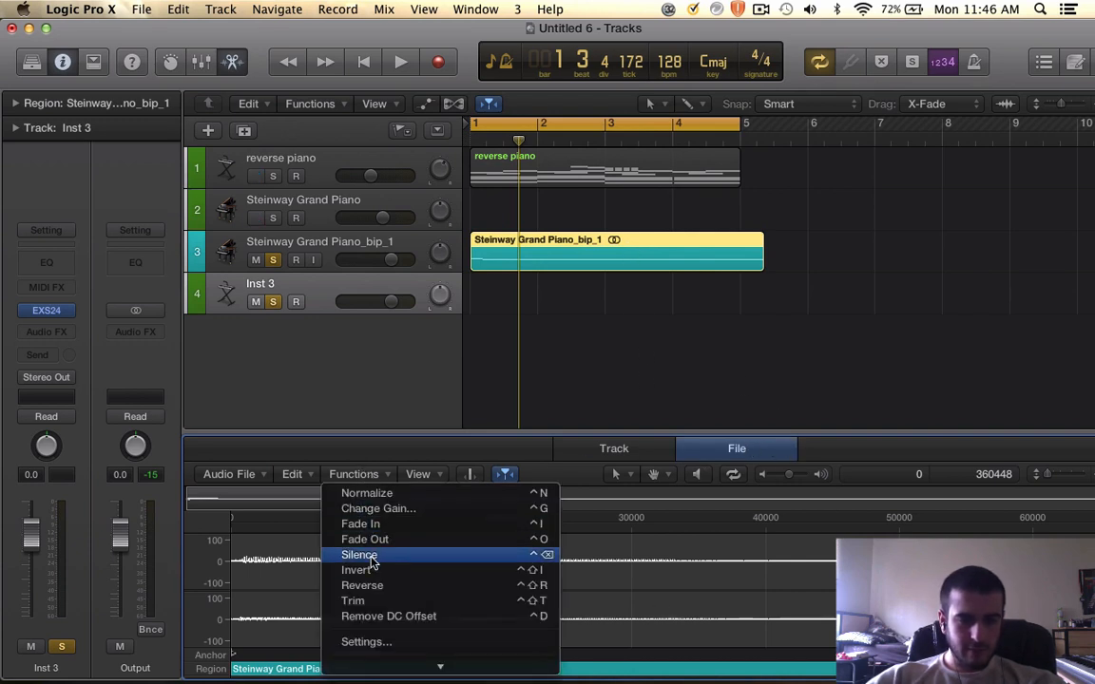
click(375, 586)
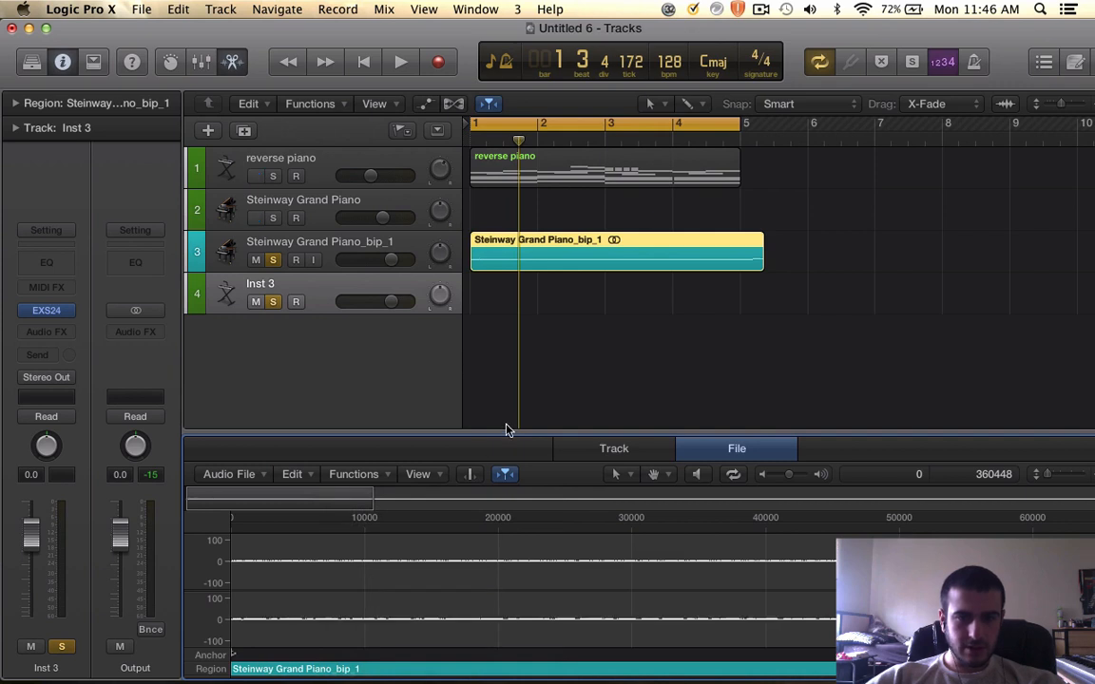
click(564, 352)
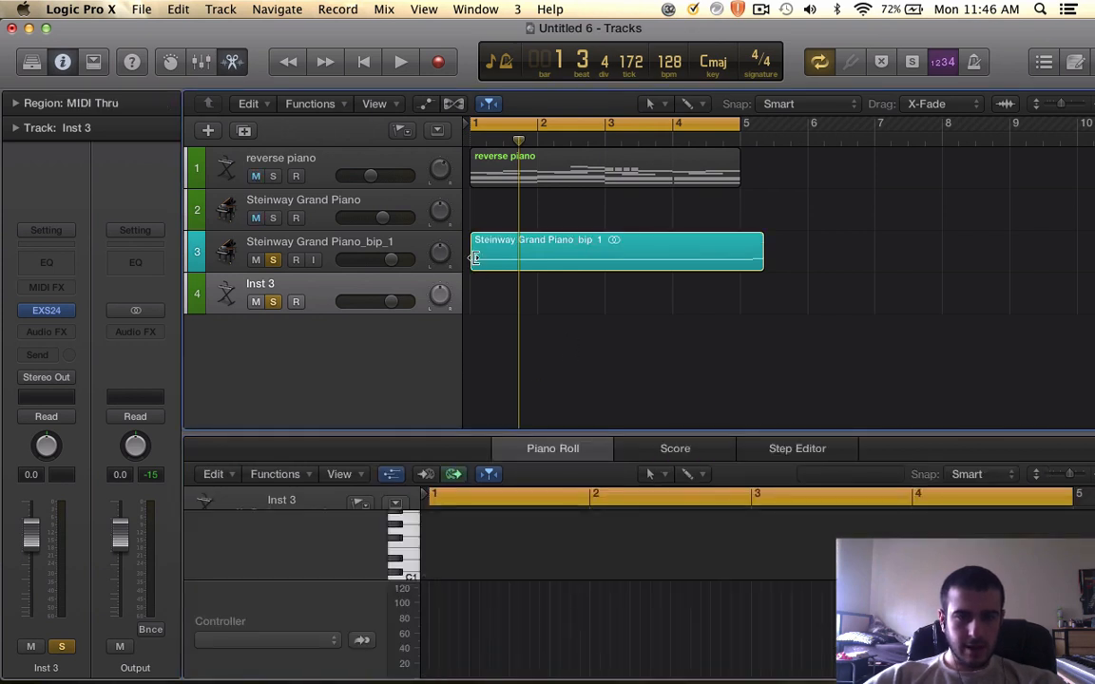
Step: Set the cycle range to bars 4 through 8 and play back the end of the reversed piano region
click(628, 123)
drag(673, 126, 932, 122)
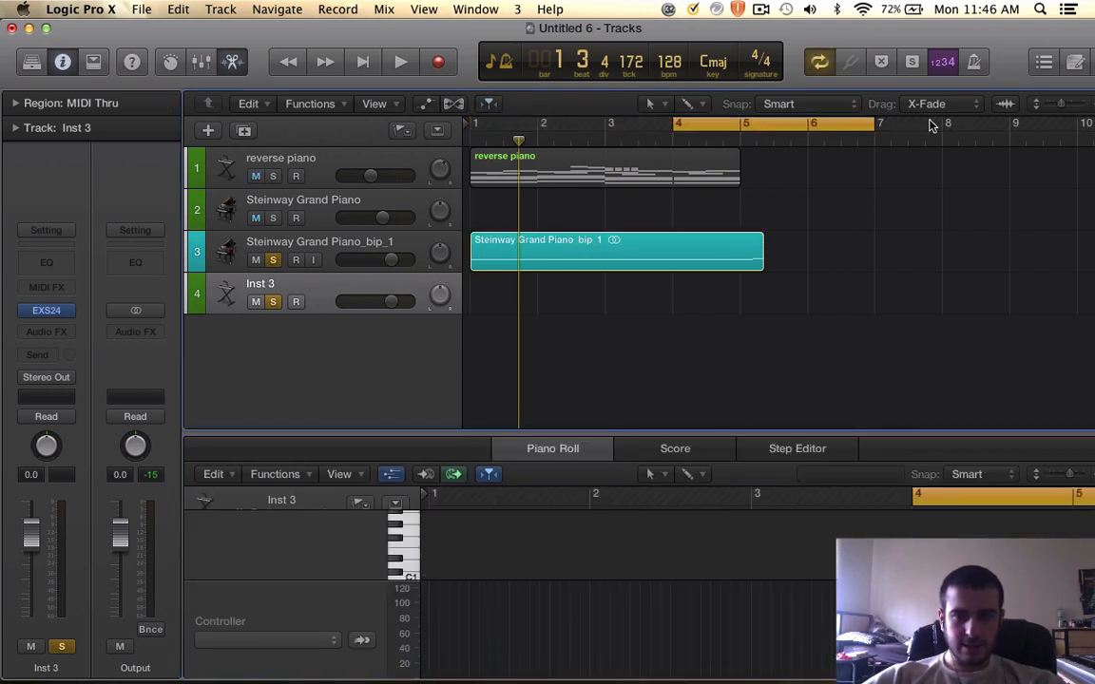
key(space)
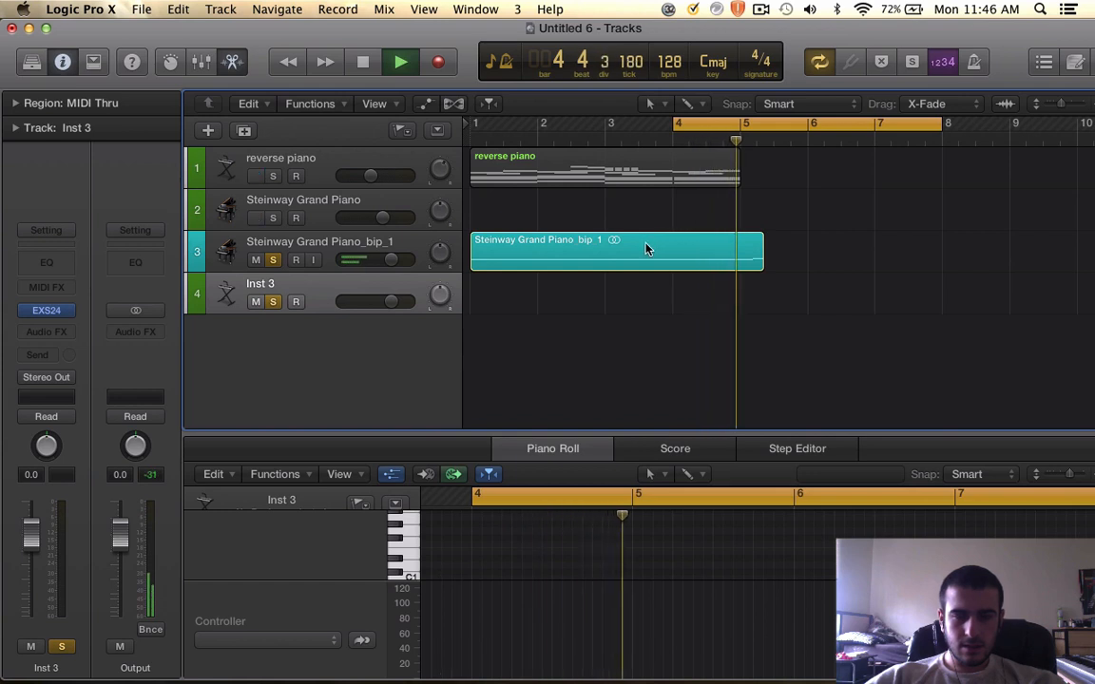
key(space)
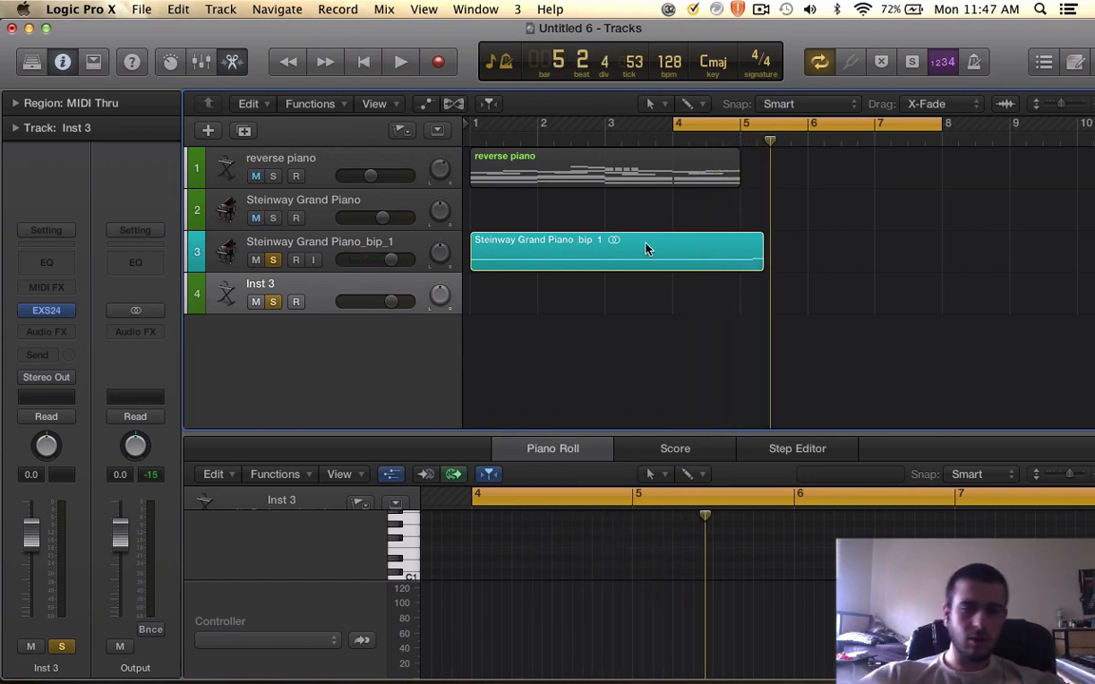
Step: Set the cycle range from bar 3 to just past the reversed region's end and trim the region's start to about bar 3.5
drag(699, 123, 497, 123)
click(614, 127)
drag(608, 127, 767, 127)
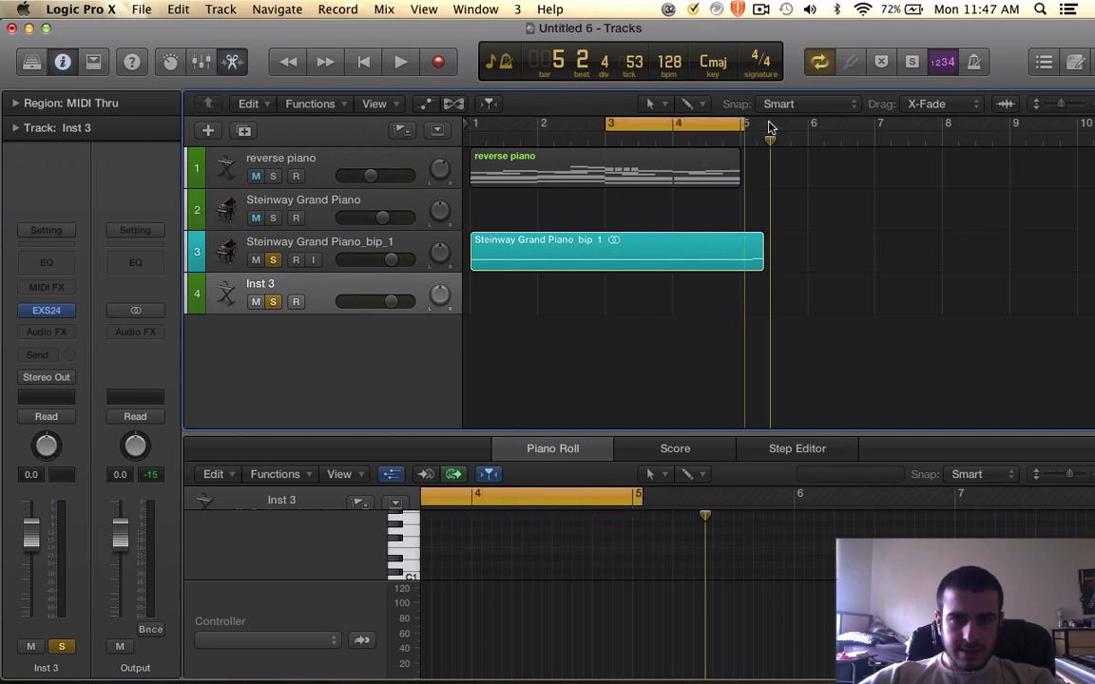
click(476, 257)
drag(477, 256, 642, 253)
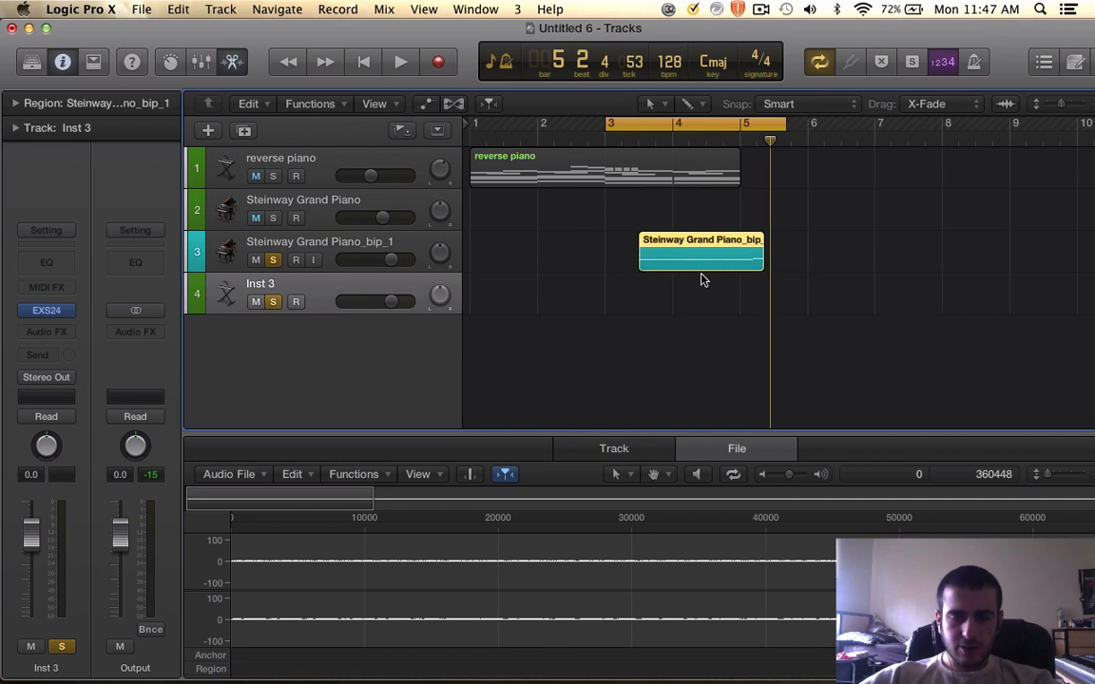
Step: Move the trimmed reversed region slightly earlier so it ends at about bar 5, and play it back
drag(719, 245, 696, 253)
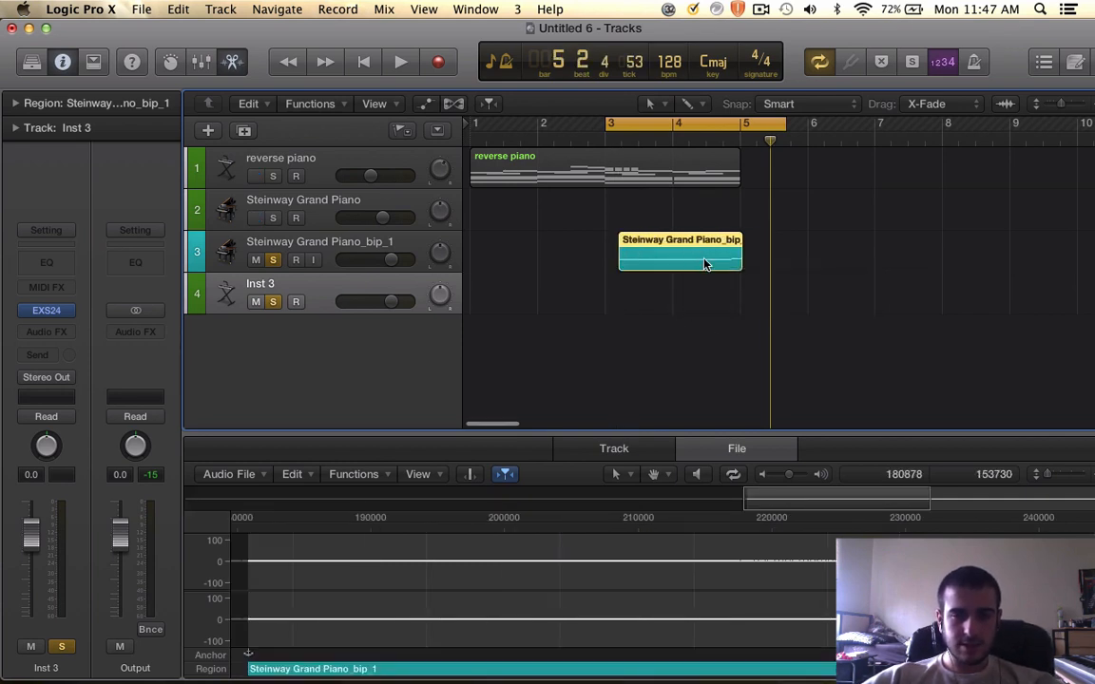
key(super+Right)
key(space)
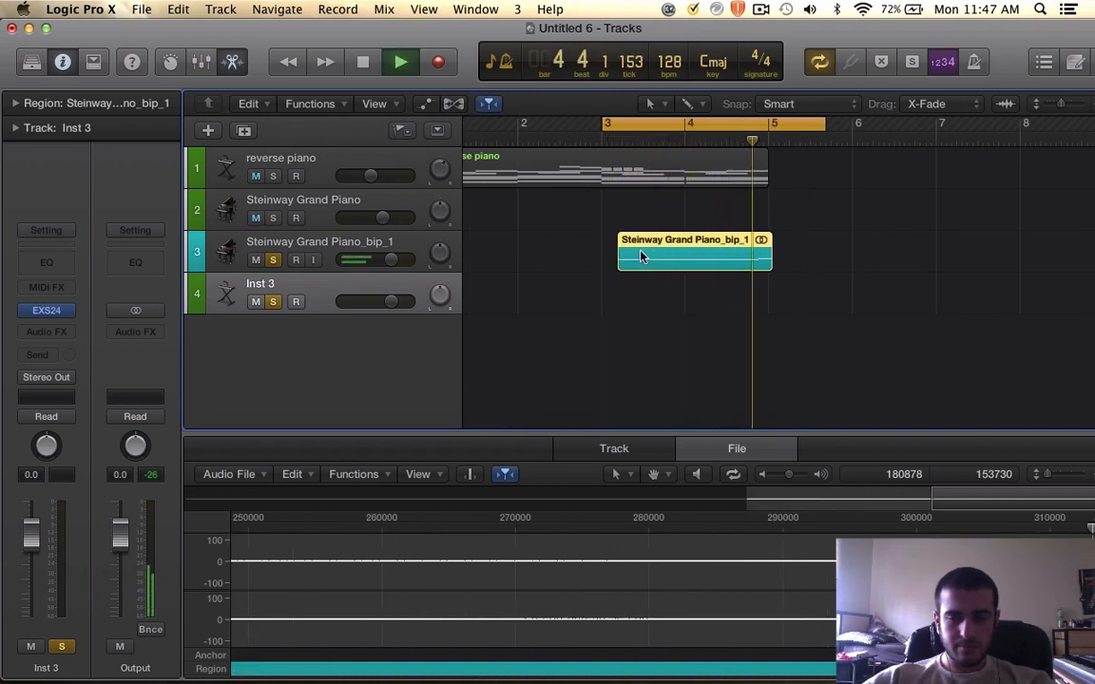
key(space)
Step: Trim more off the start of the reversed region, align it to bar 3, and audition it
drag(621, 259, 653, 260)
key(space)
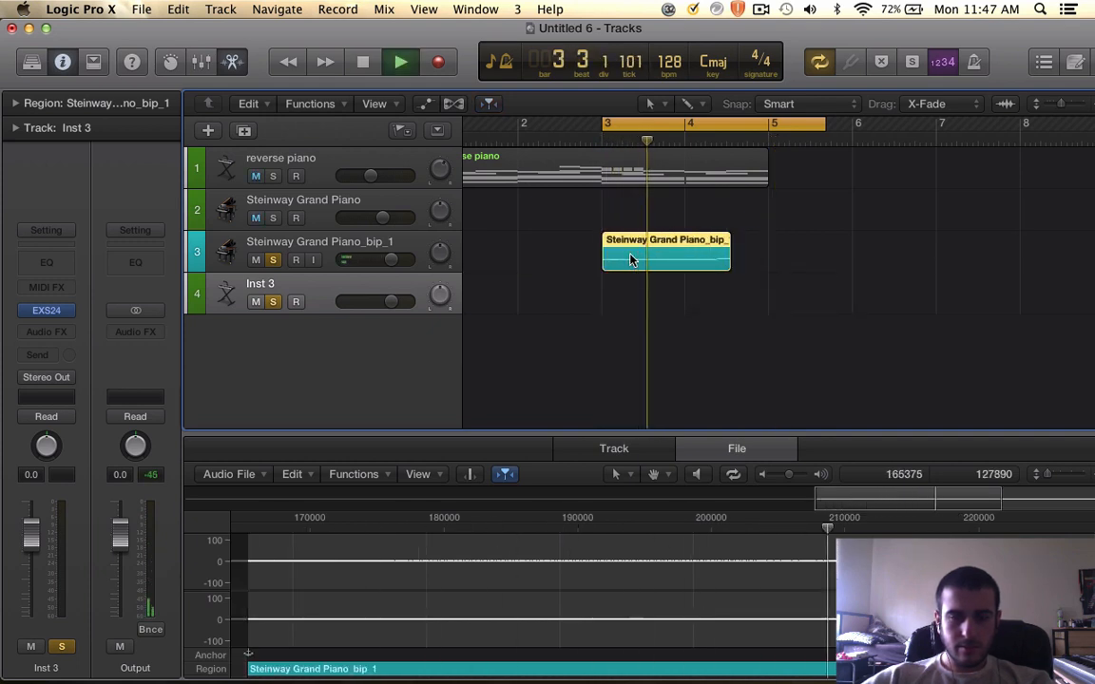
key(space)
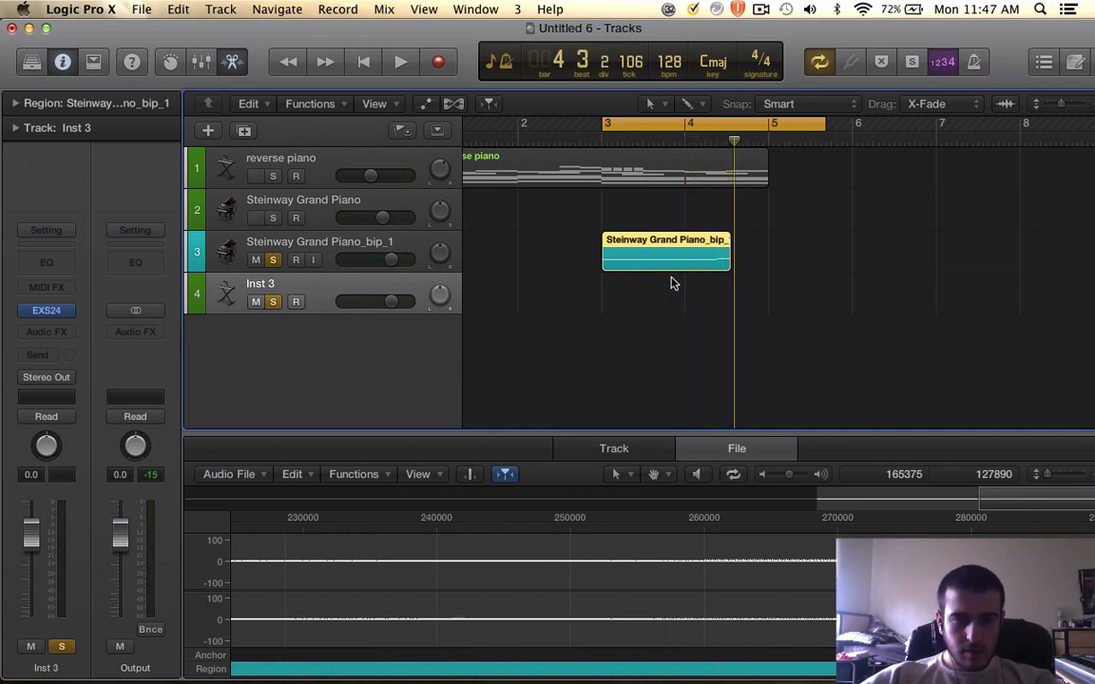
Step: Open the EXS24 on the Inst 3 track, look at its instrument editor, and close the editor
click(318, 295)
click(46, 310)
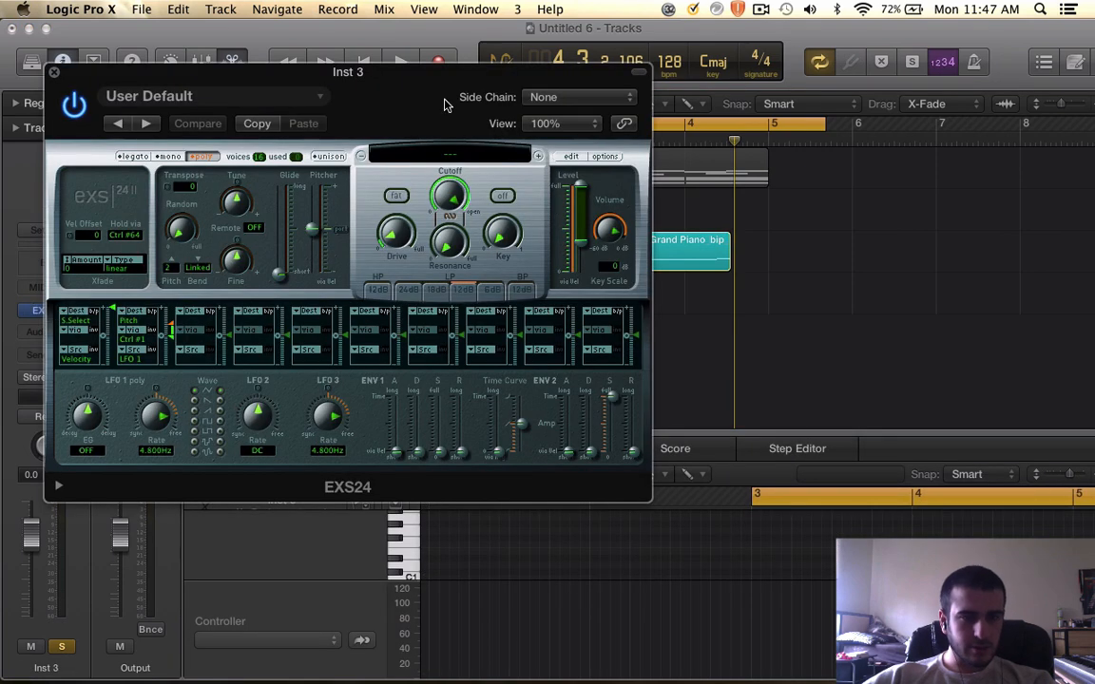
drag(410, 90, 431, 140)
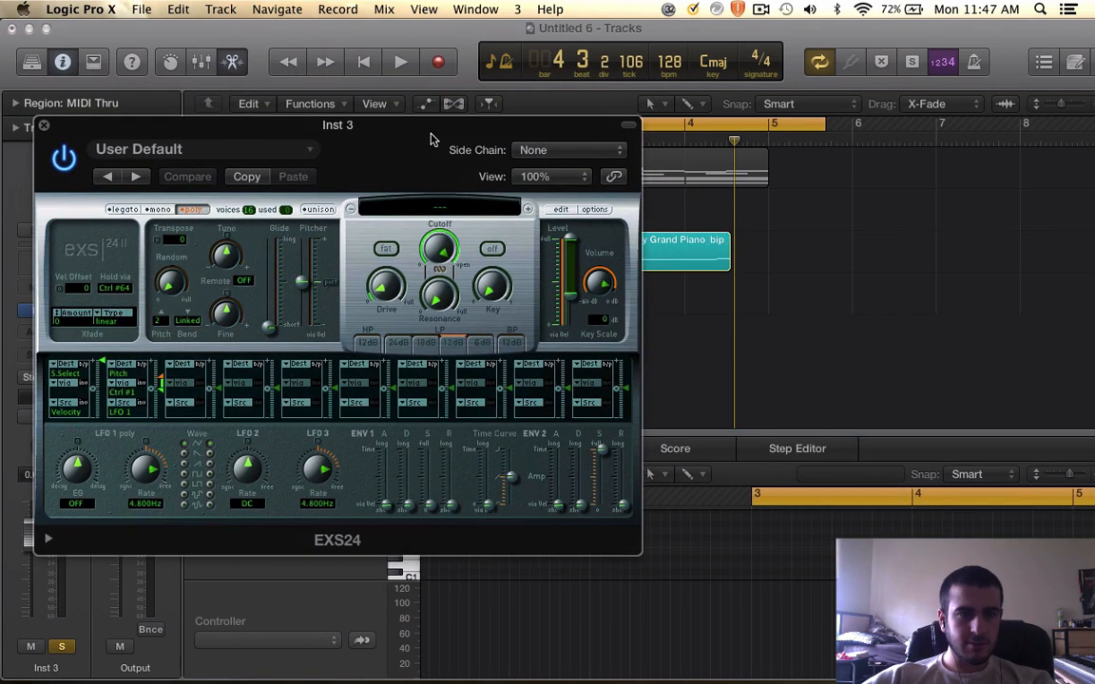
click(560, 210)
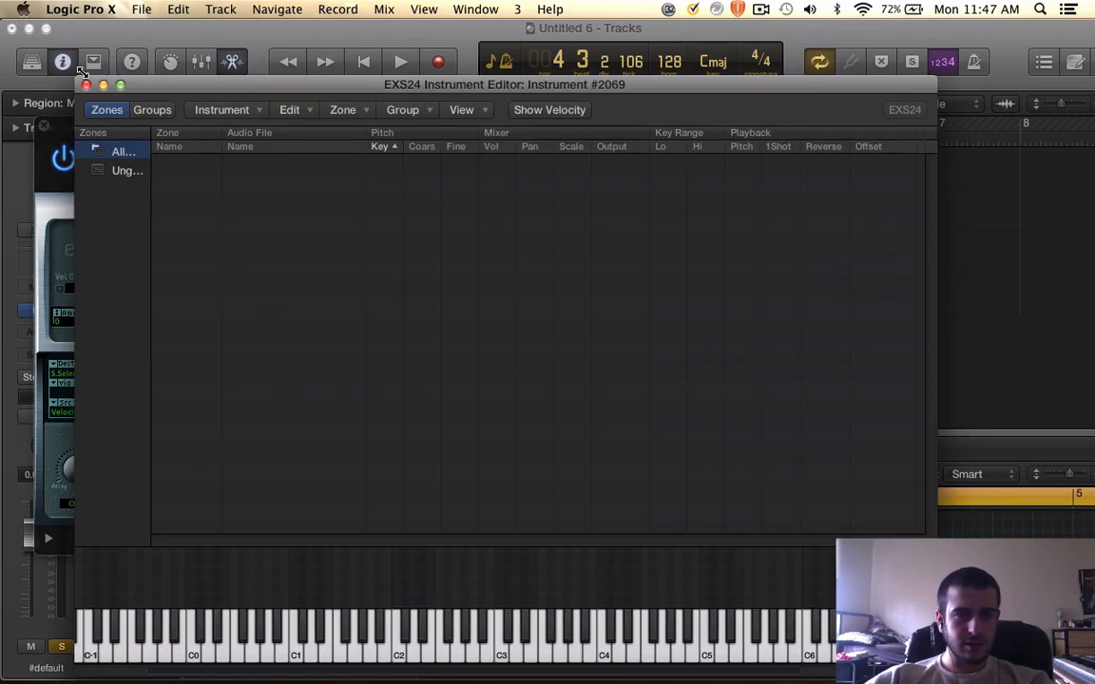
click(86, 86)
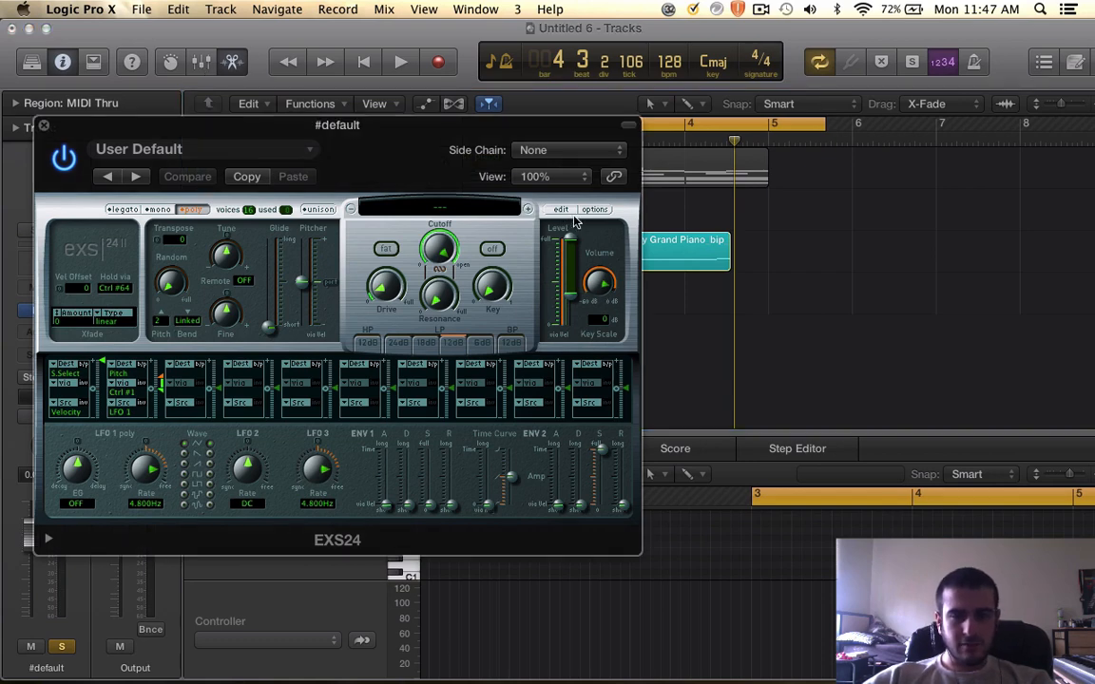
Step: Review the Advanced Tools preferences, then close the preferences and the EXS24 window
click(114, 10)
mouse_move(117, 55)
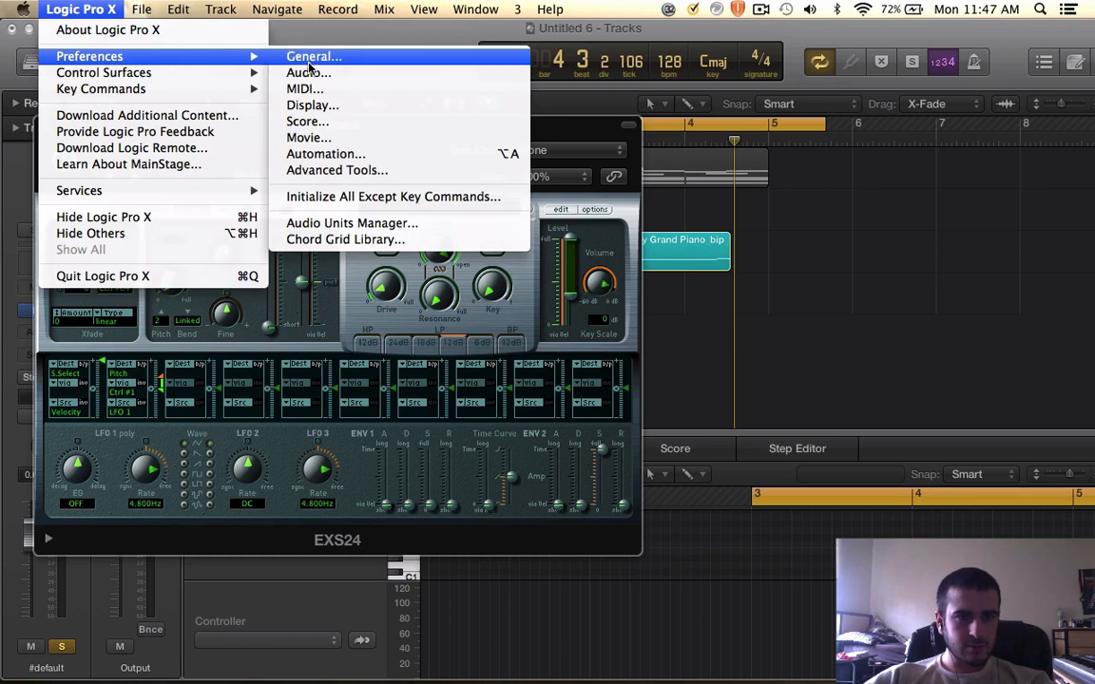
click(313, 171)
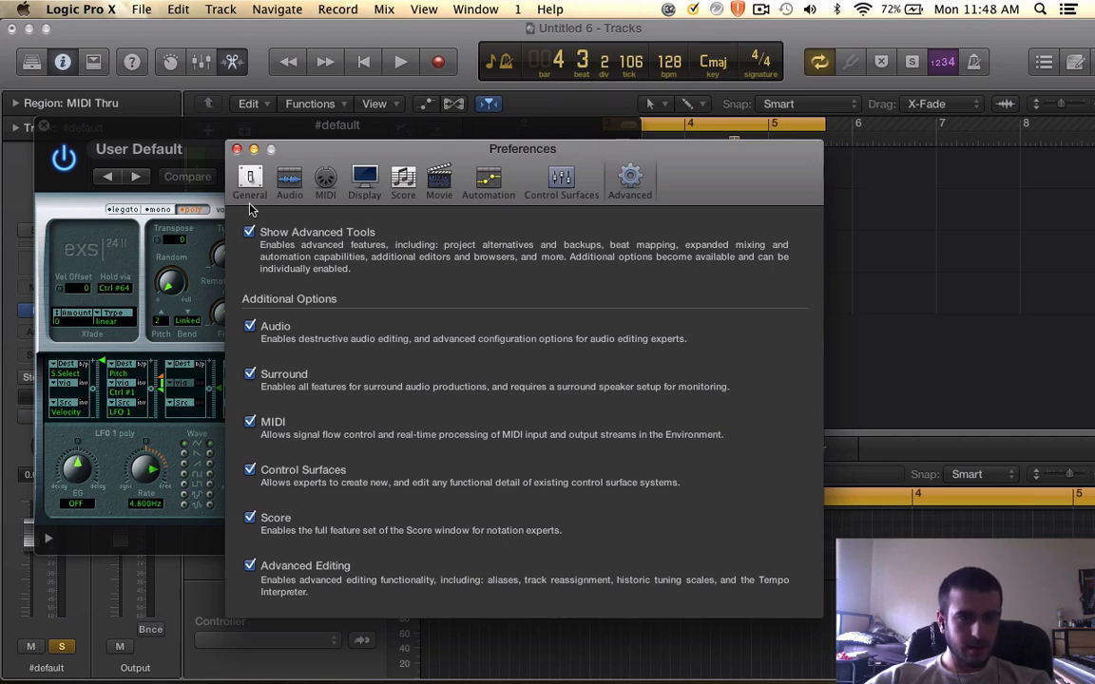
click(238, 149)
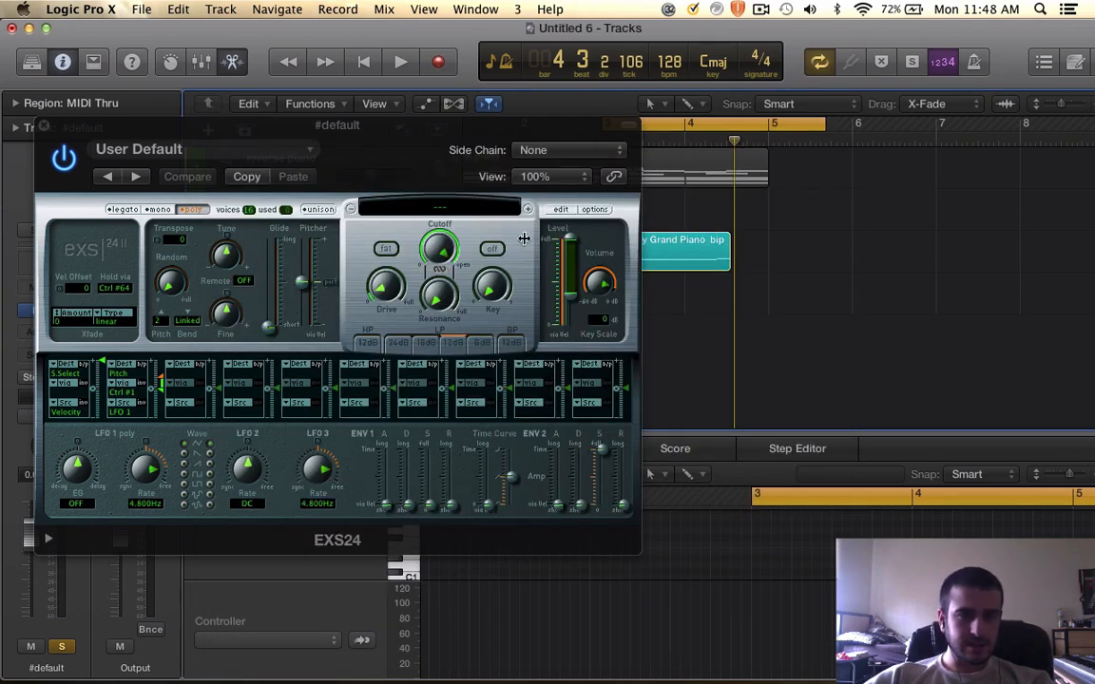
click(45, 125)
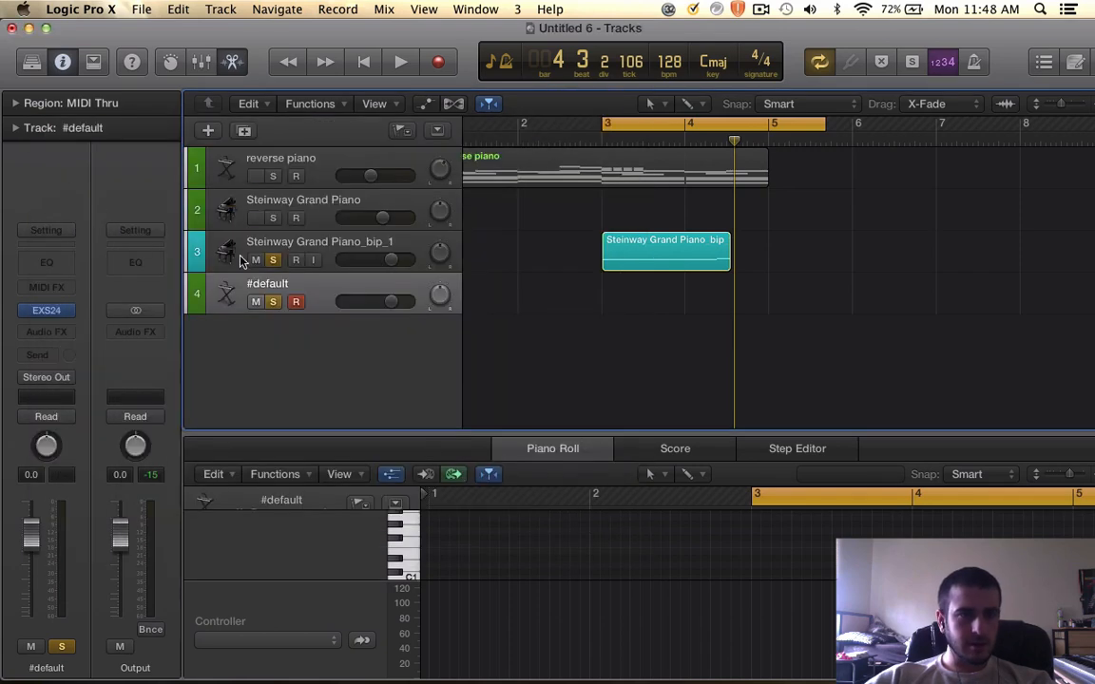
Step: Open the EXS24 instrument editor on the #default track and load the reversed Steinway region into it as a zone
click(47, 311)
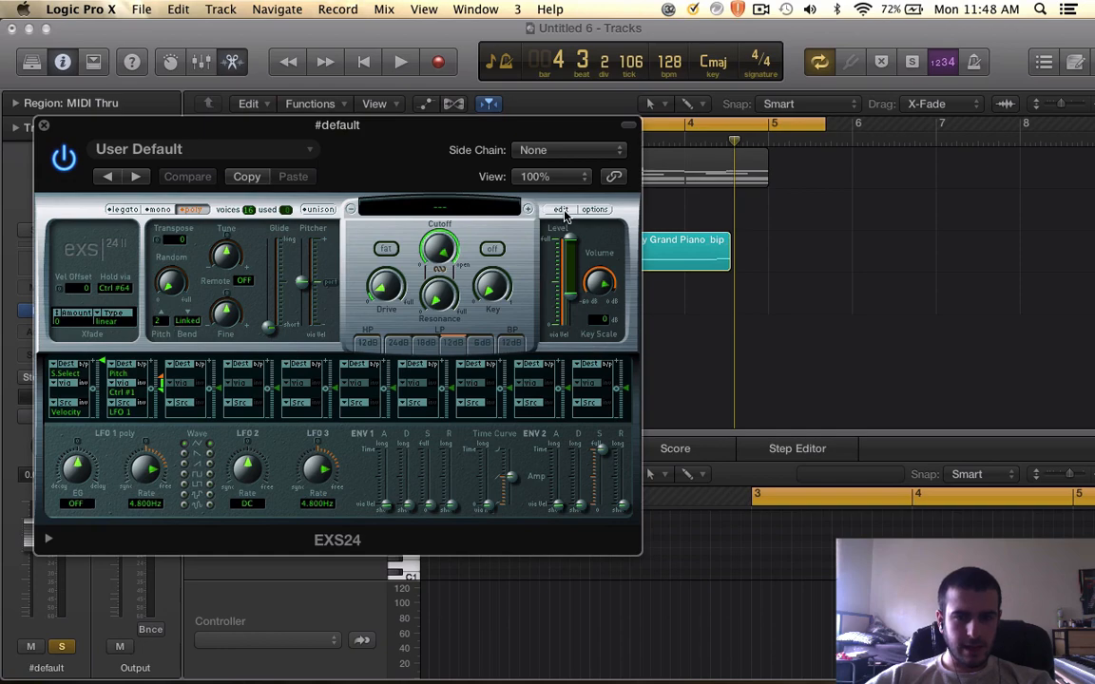
click(562, 211)
drag(752, 93, 425, 178)
drag(508, 124, 349, 125)
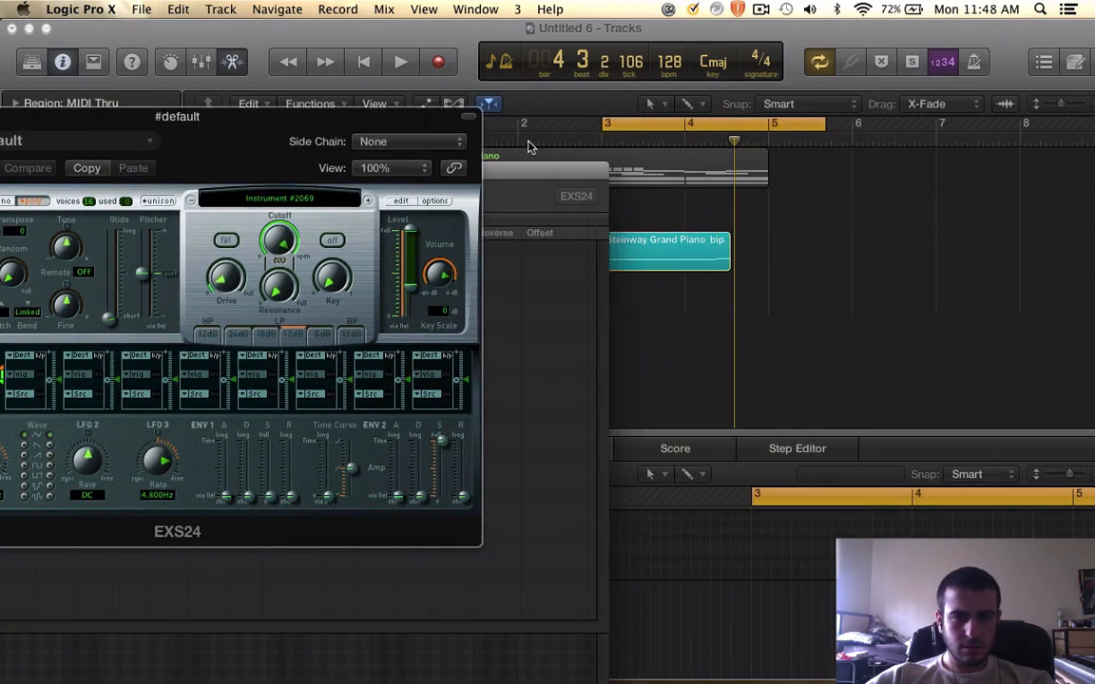
click(485, 169)
drag(703, 254, 467, 325)
drag(414, 177, 698, 9)
Step: Audition the reversed sample on several keys of the instrument editor's keyboard
click(563, 599)
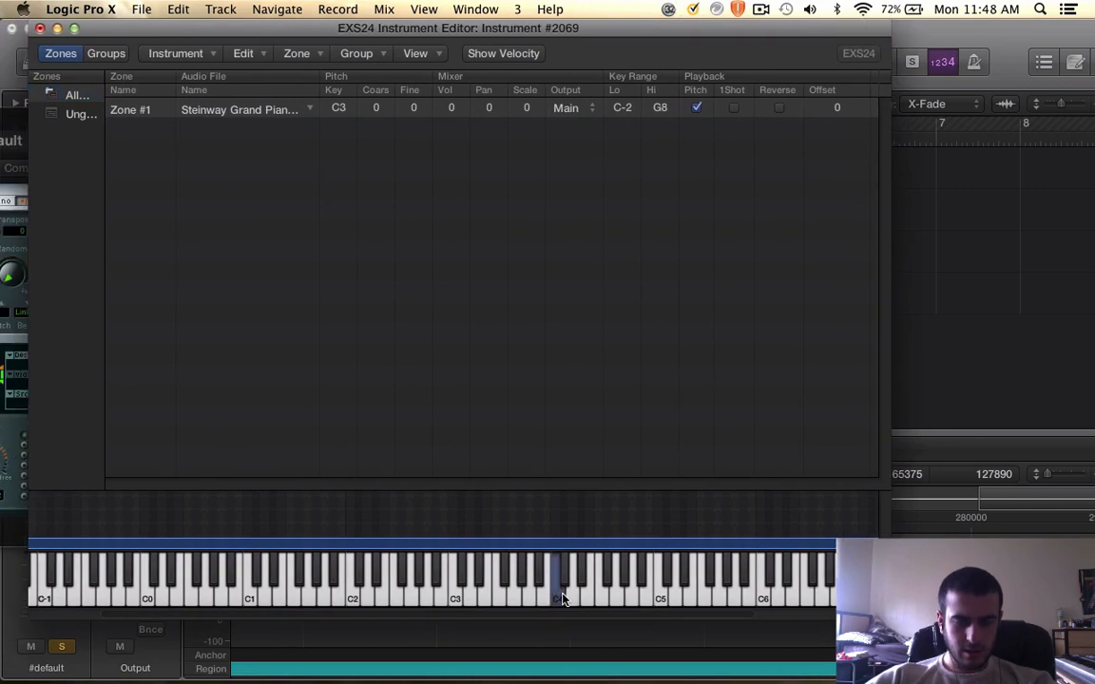
click(647, 599)
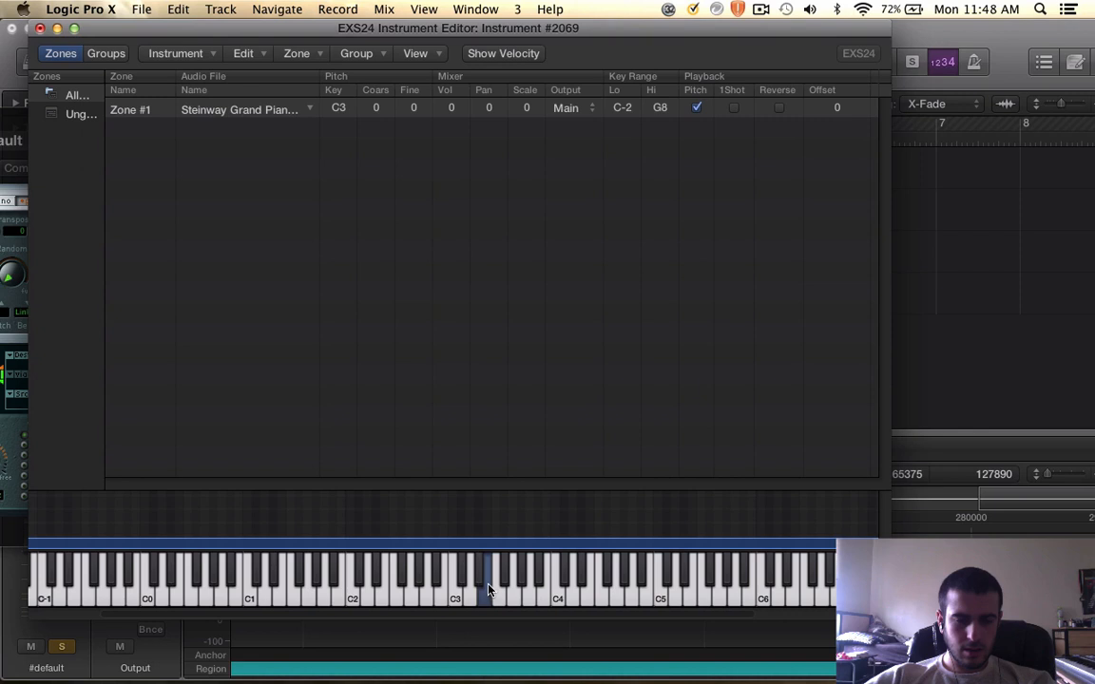
click(387, 591)
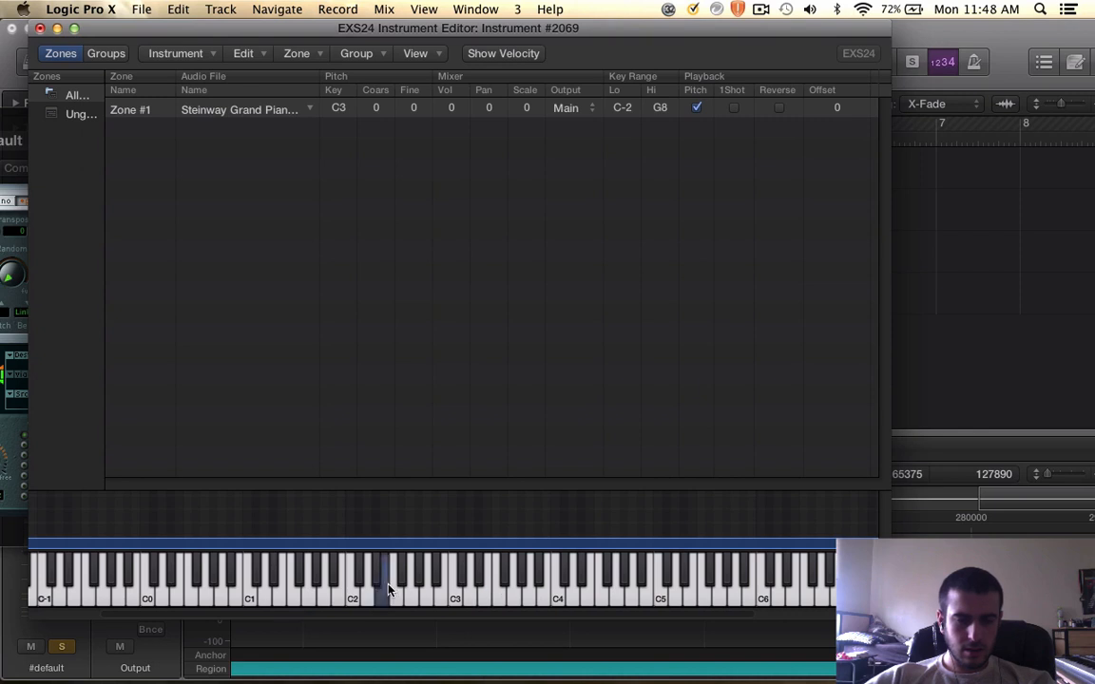
Step: Close the instrument editor, save the sampler instrument as yoooobitchh in Sampler Instruments, and close the EXS24 window
click(39, 28)
click(602, 124)
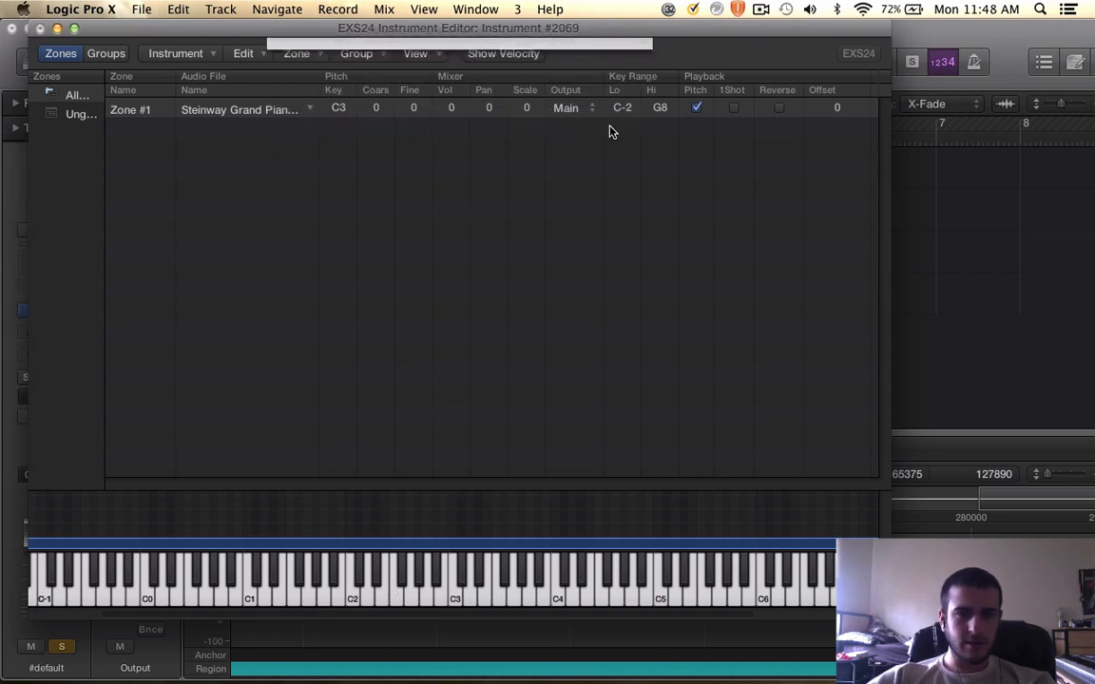
text(yooo)
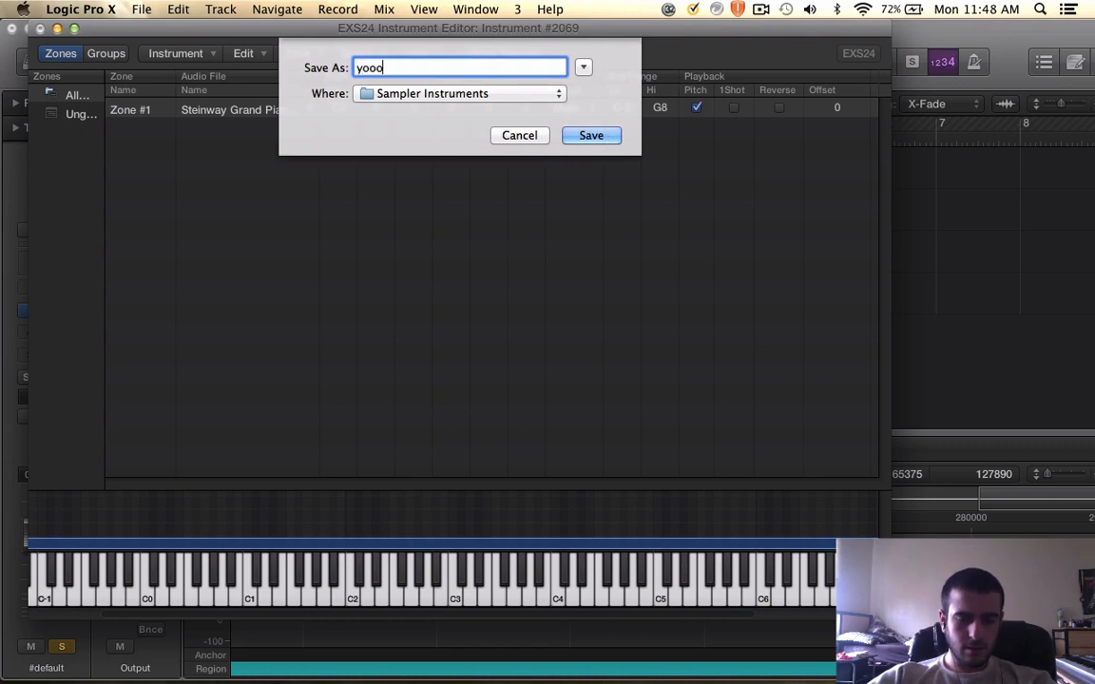
text(obitchh)
key(Return)
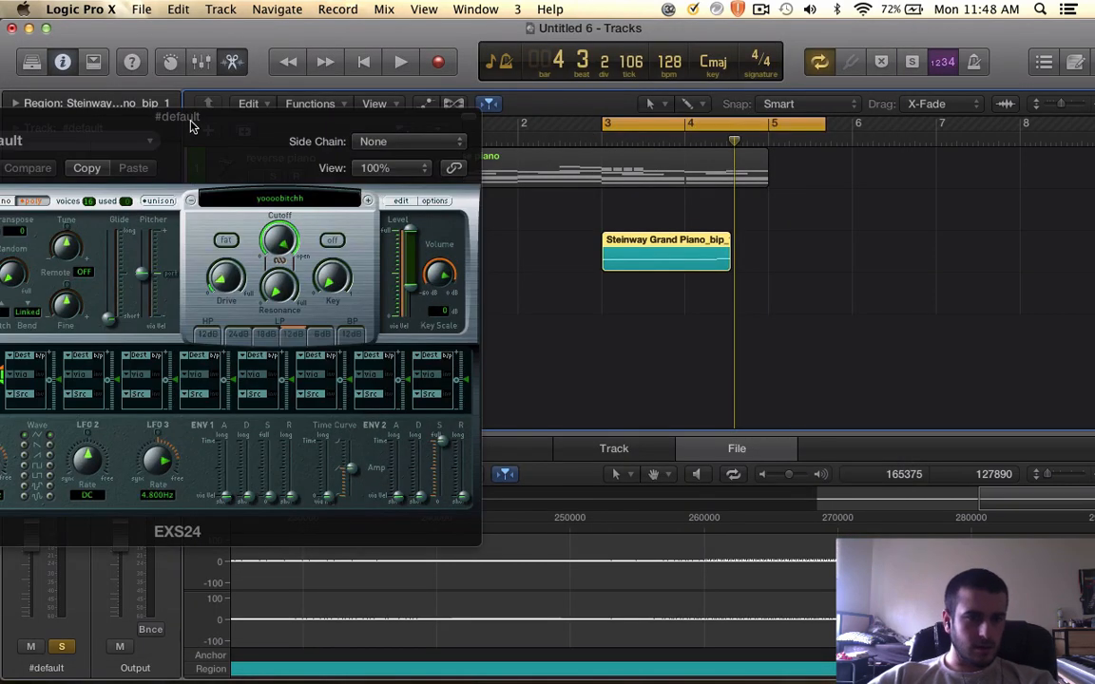
drag(190, 121, 439, 126)
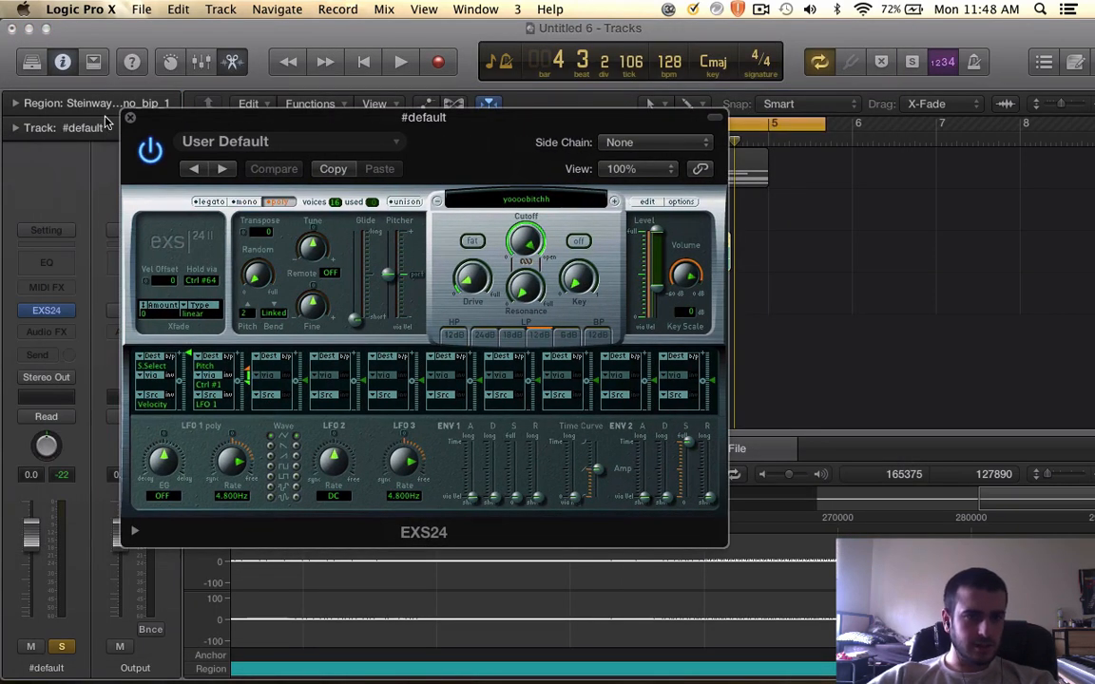
click(130, 122)
Step: Unsolo the Steinway Grand Piano_bip_1 track and shift the cycle range to start at bar 1
click(654, 303)
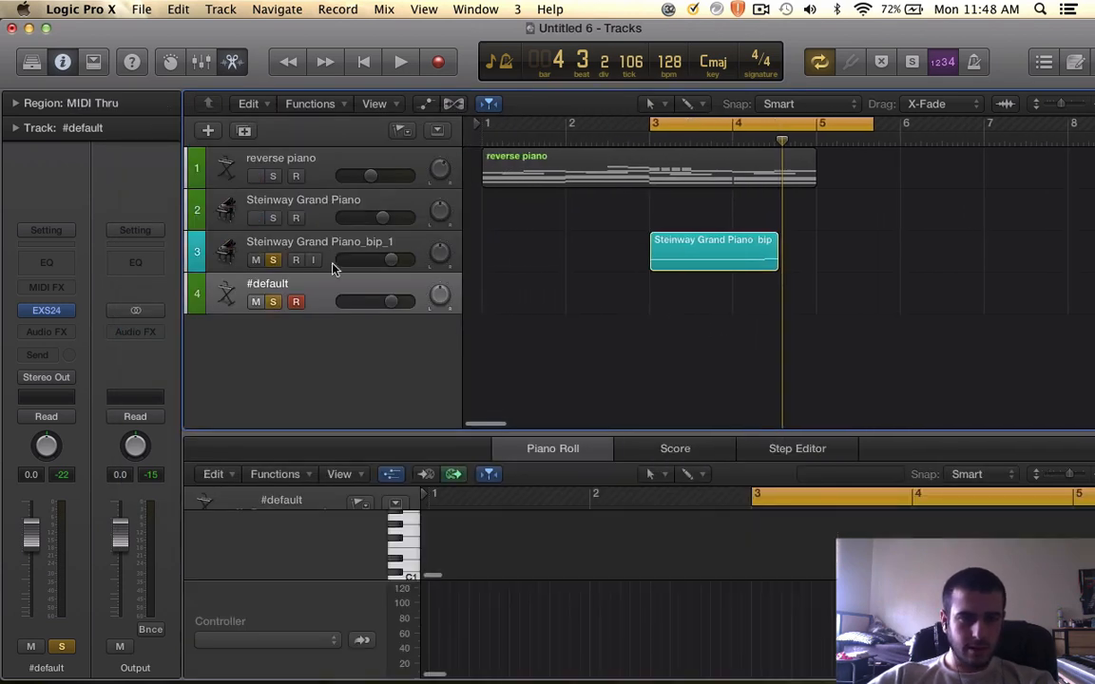
click(273, 259)
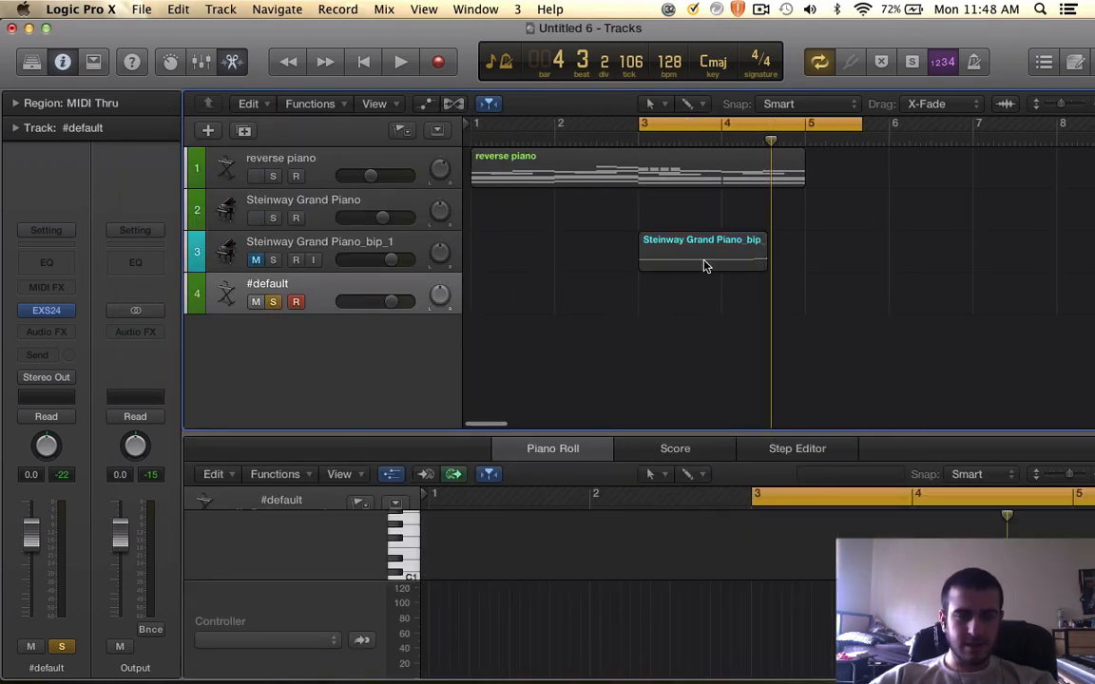
drag(673, 123, 510, 123)
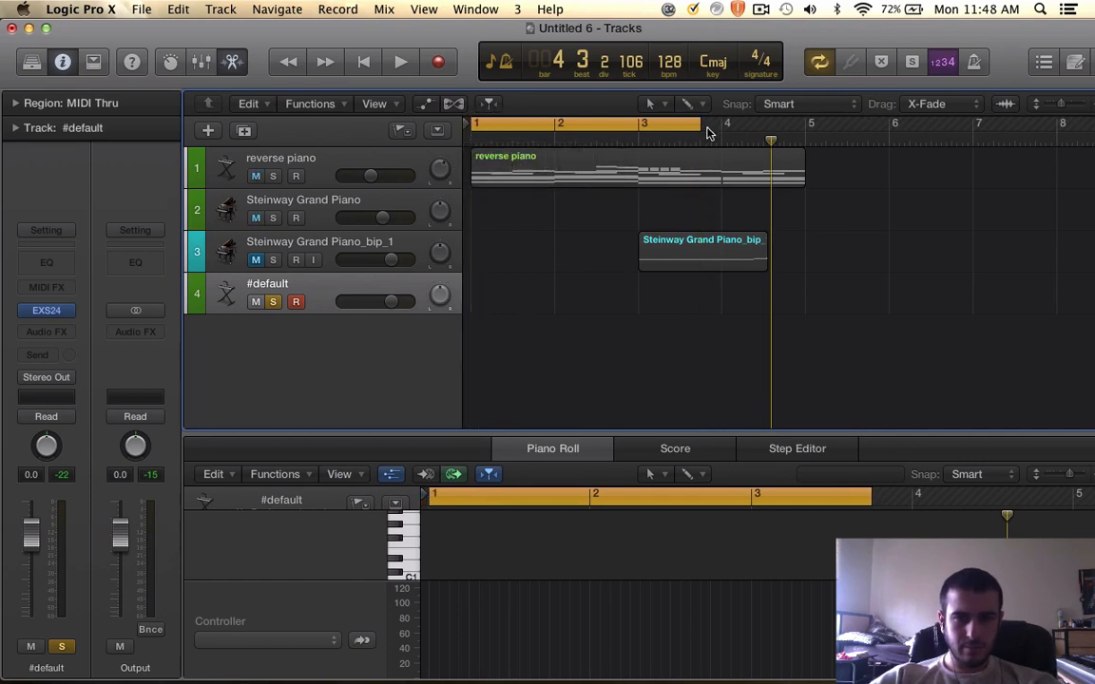
Step: Create an empty MIDI region on the #default track from bar 1 to bar 5 and extend the cycle range to bar 5
super+click(480, 297)
drag(549, 297, 804, 295)
click(352, 249)
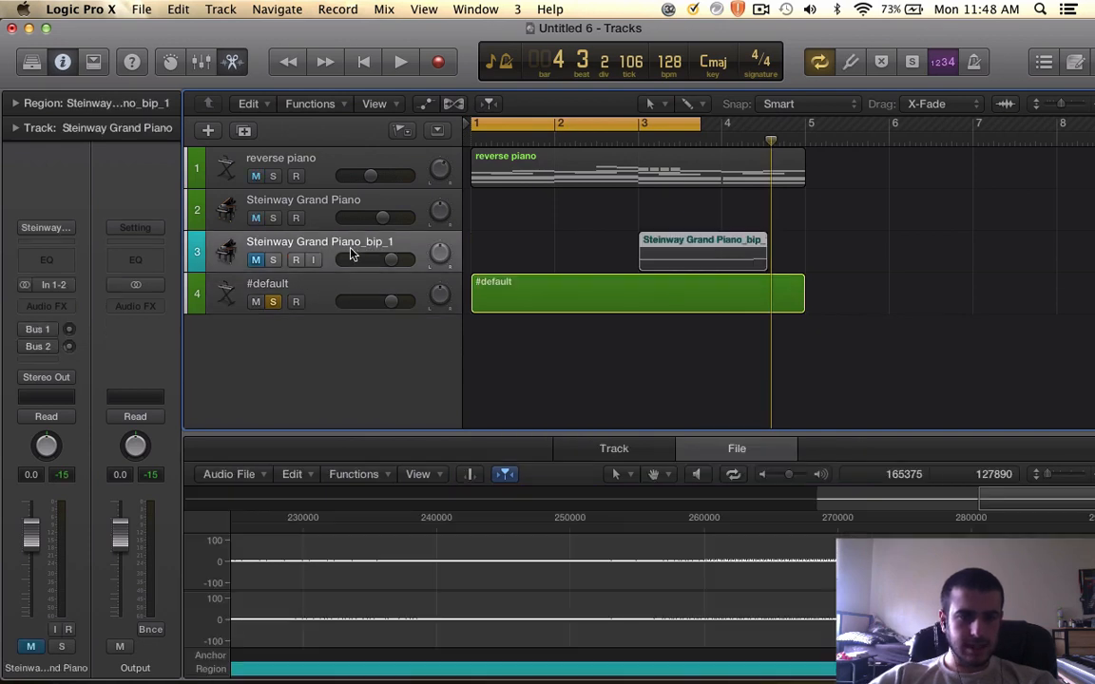
click(320, 209)
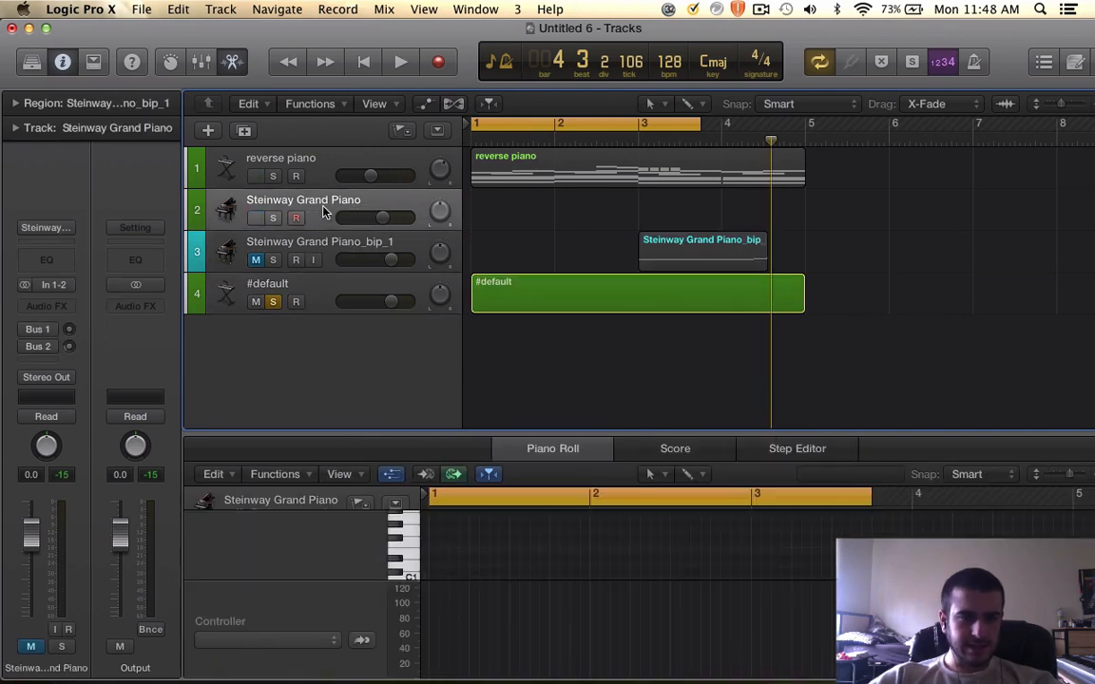
click(334, 286)
drag(700, 124, 810, 123)
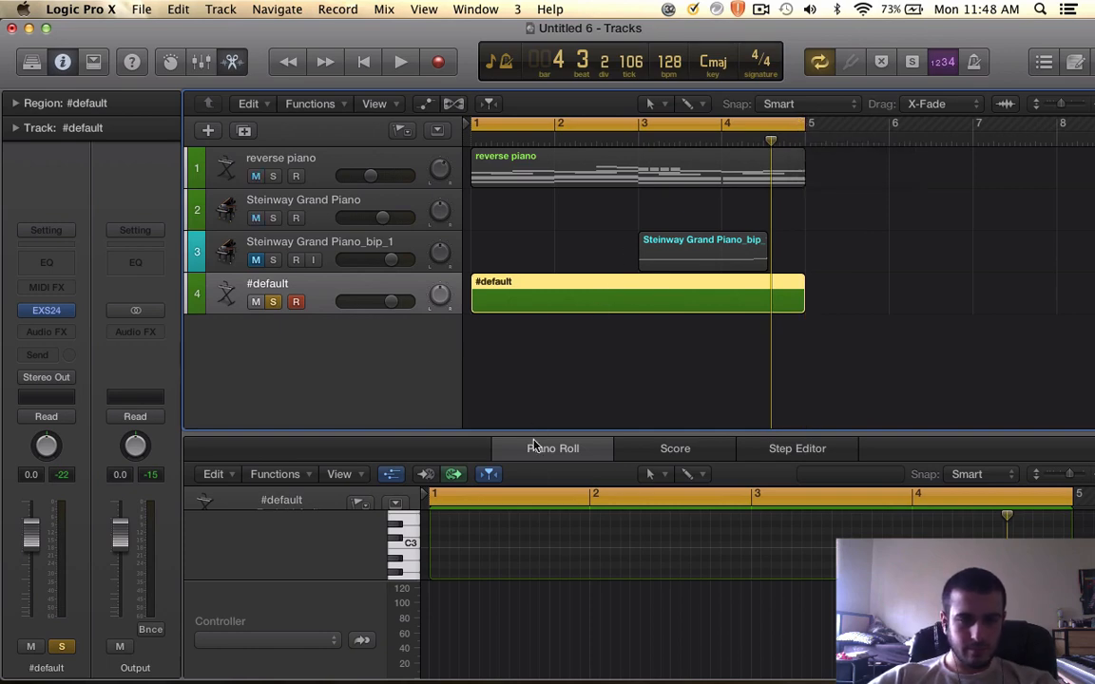
Step: Check the running session in Audio Hijack, close its window, and return to Logic Pro X
mouse_move(658, 682)
click(877, 663)
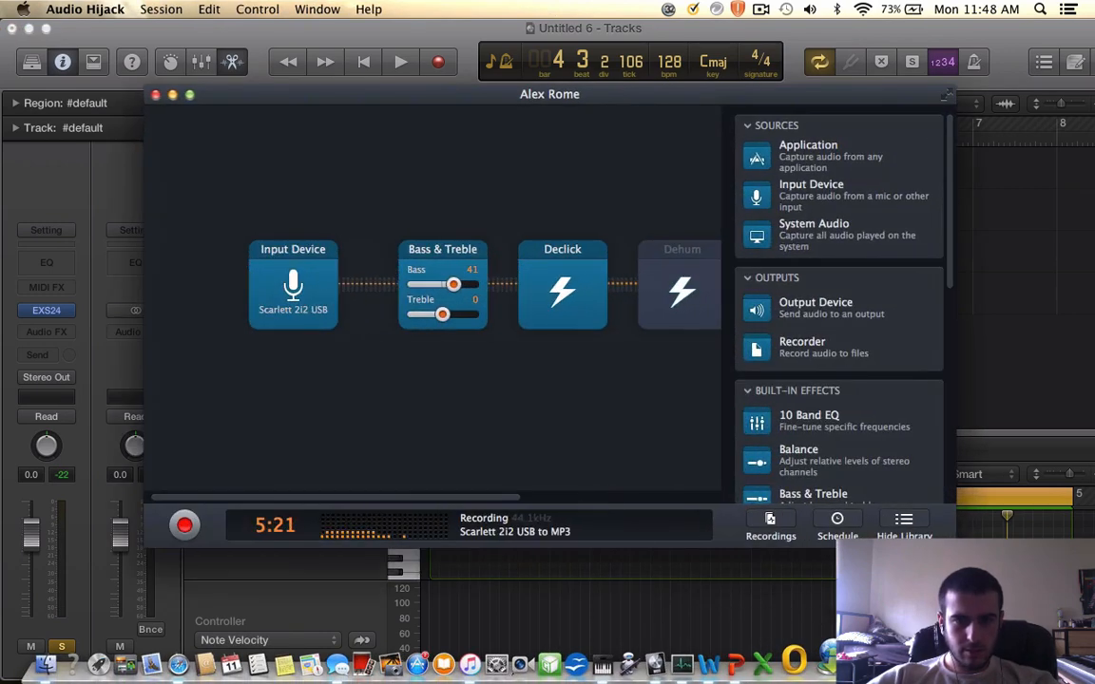
click(156, 94)
click(562, 391)
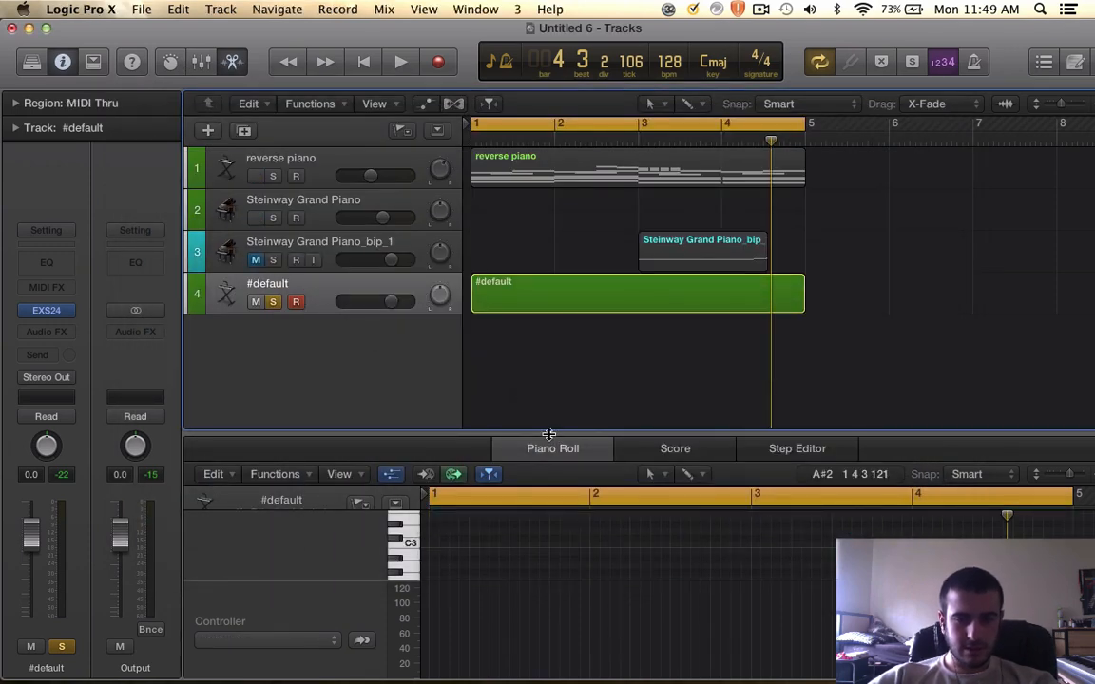
Step: Enlarge the Piano Roll editor, collapse its controller lane, and select the #default track
drag(548, 433, 538, 280)
drag(342, 580, 353, 675)
scroll(523, 266, down, 3)
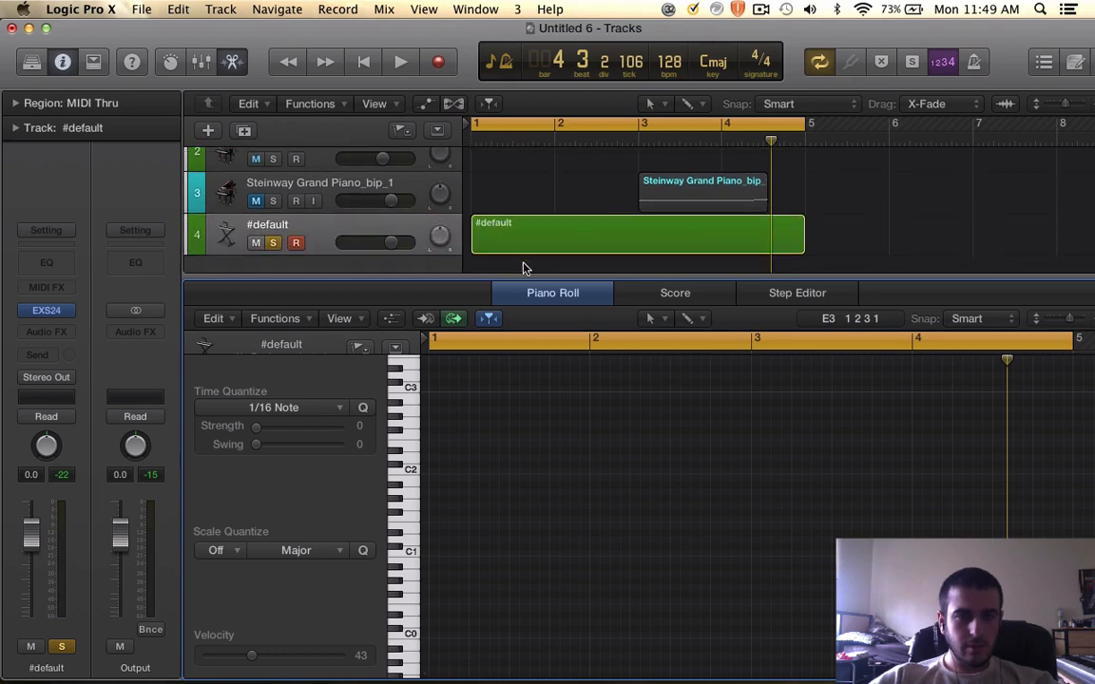
click(343, 225)
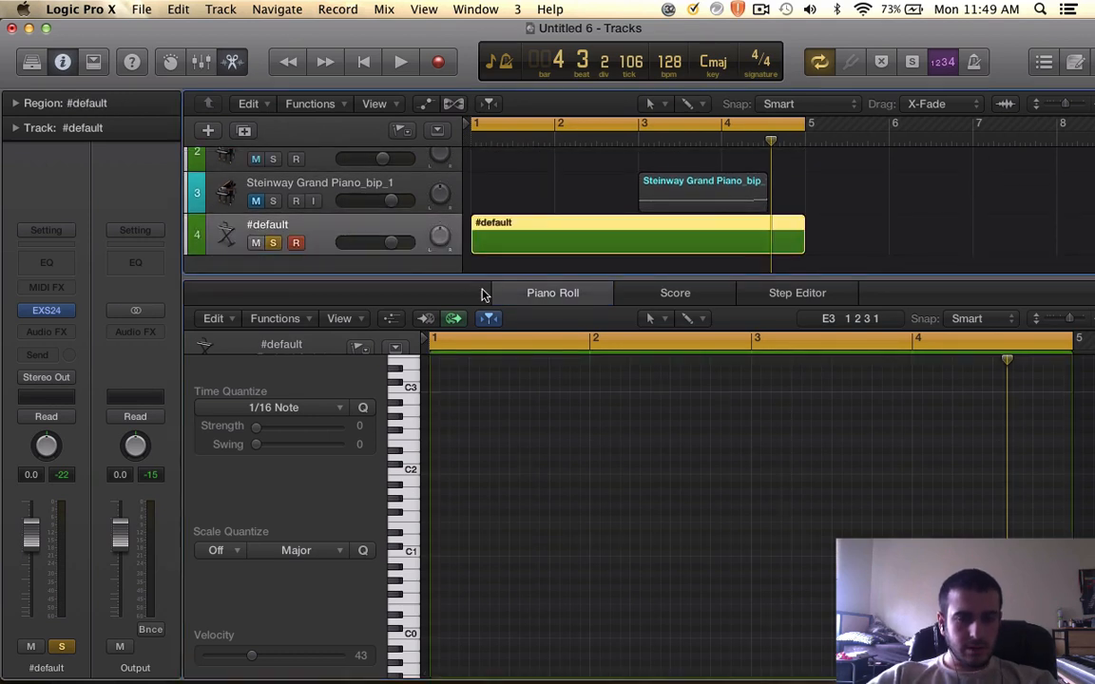
Step: Insert a stereo Compressor on the #default track and close its window
click(45, 332)
mouse_move(95, 400)
mouse_move(242, 414)
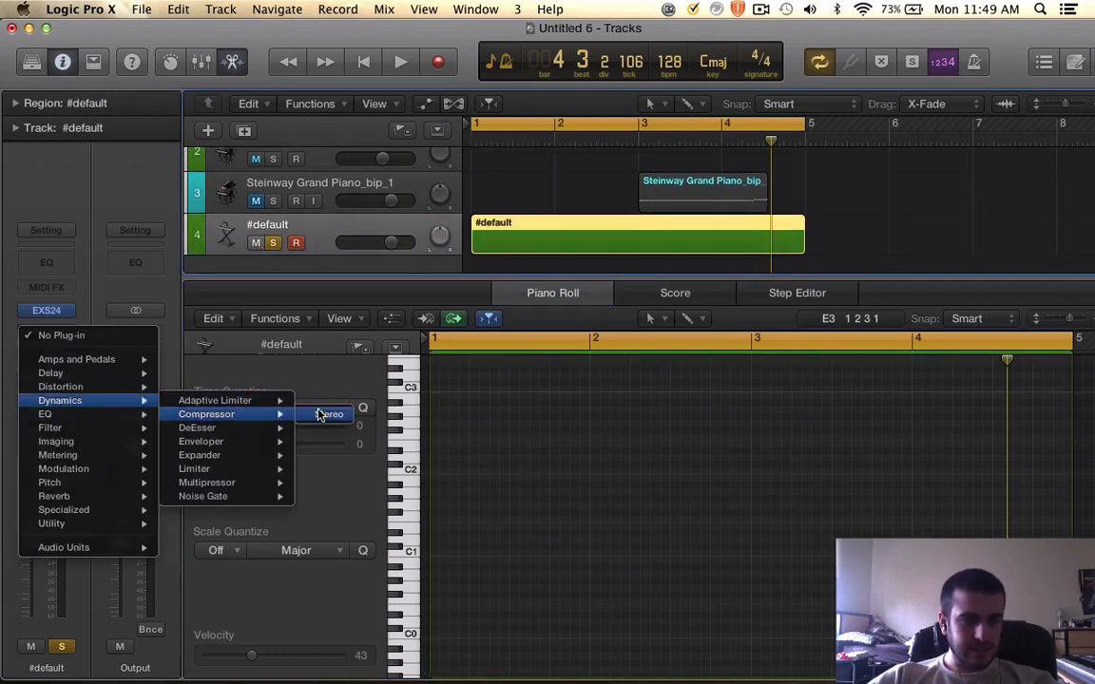
click(325, 416)
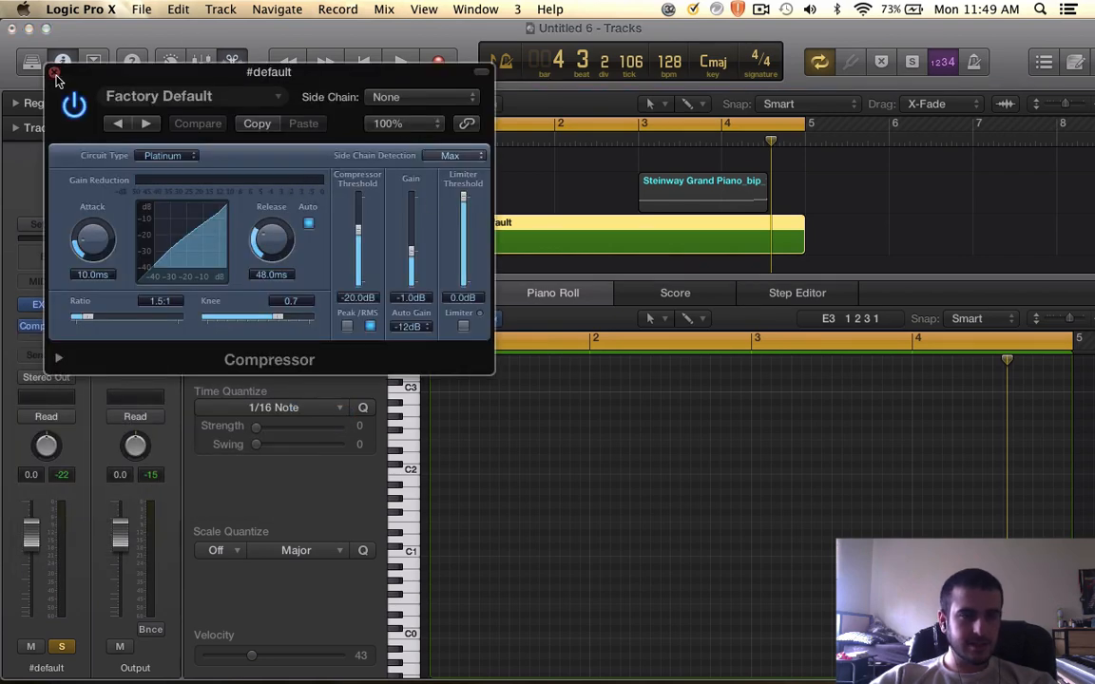
click(55, 74)
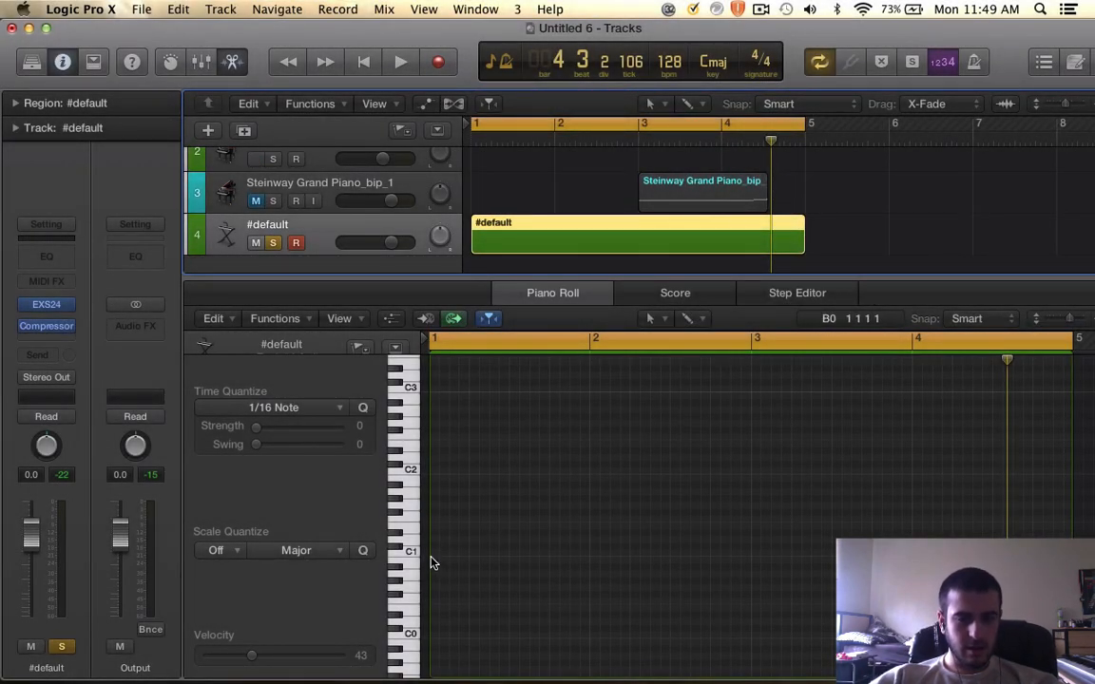
Step: Draw a C3 note at bar 1 in the #default region, audition it, and set it to end at bar 3
scroll(437, 462, up, 4)
super+click(434, 465)
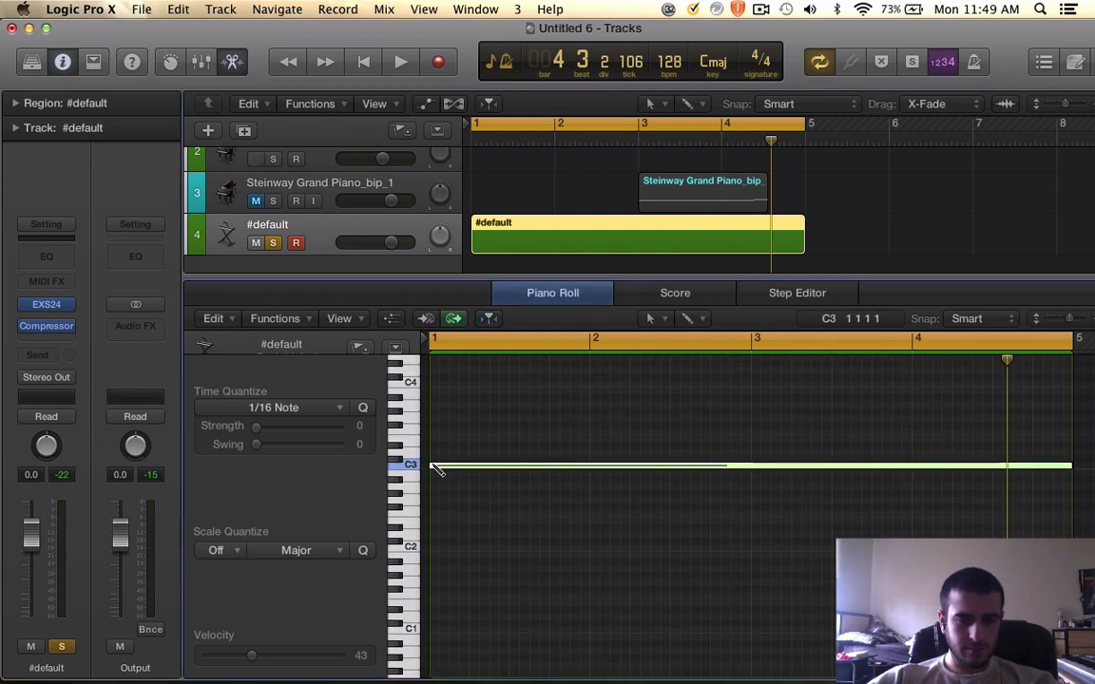
scroll(581, 477, down, 5)
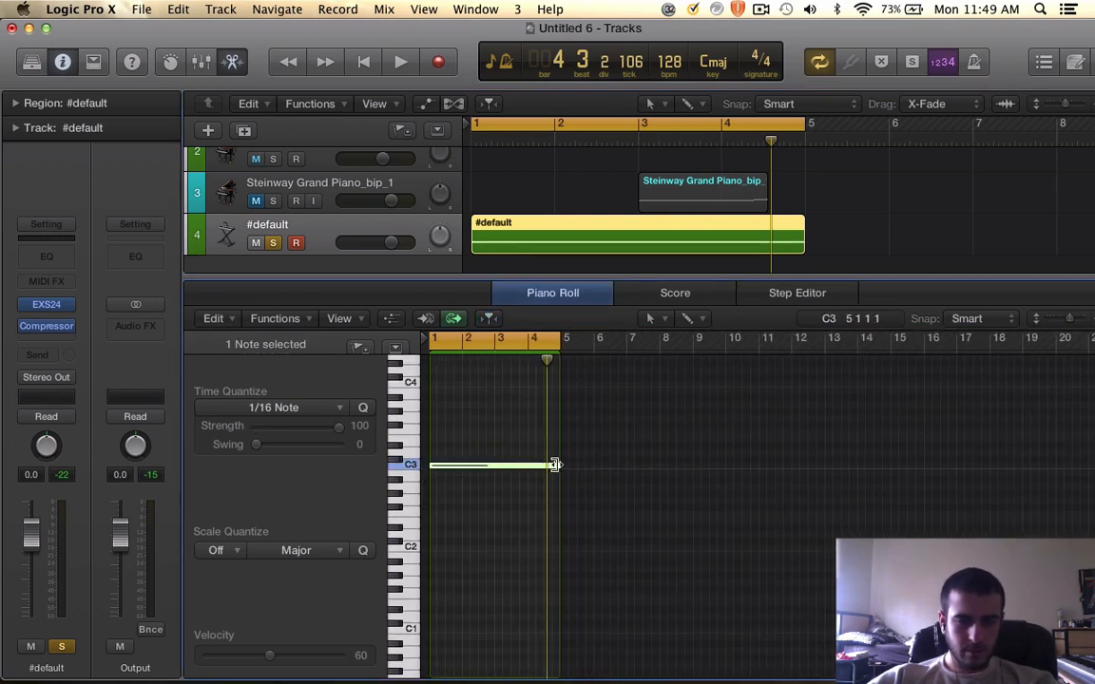
drag(554, 465, 462, 471)
scroll(463, 472, up, 5)
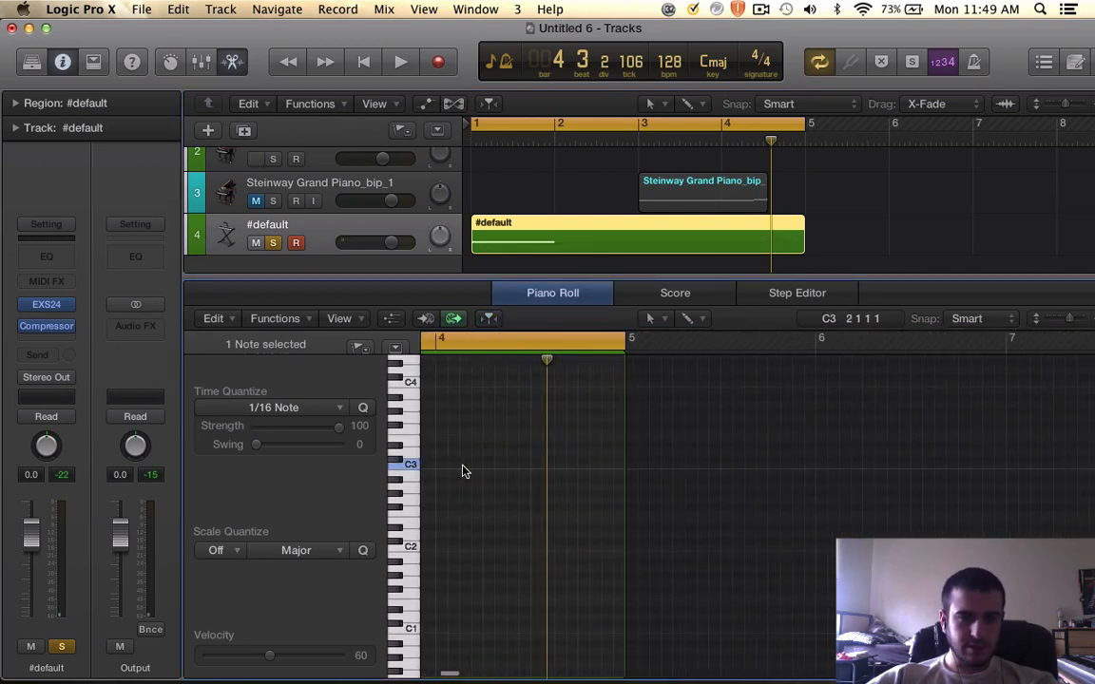
scroll(463, 471, left, 10)
key(space)
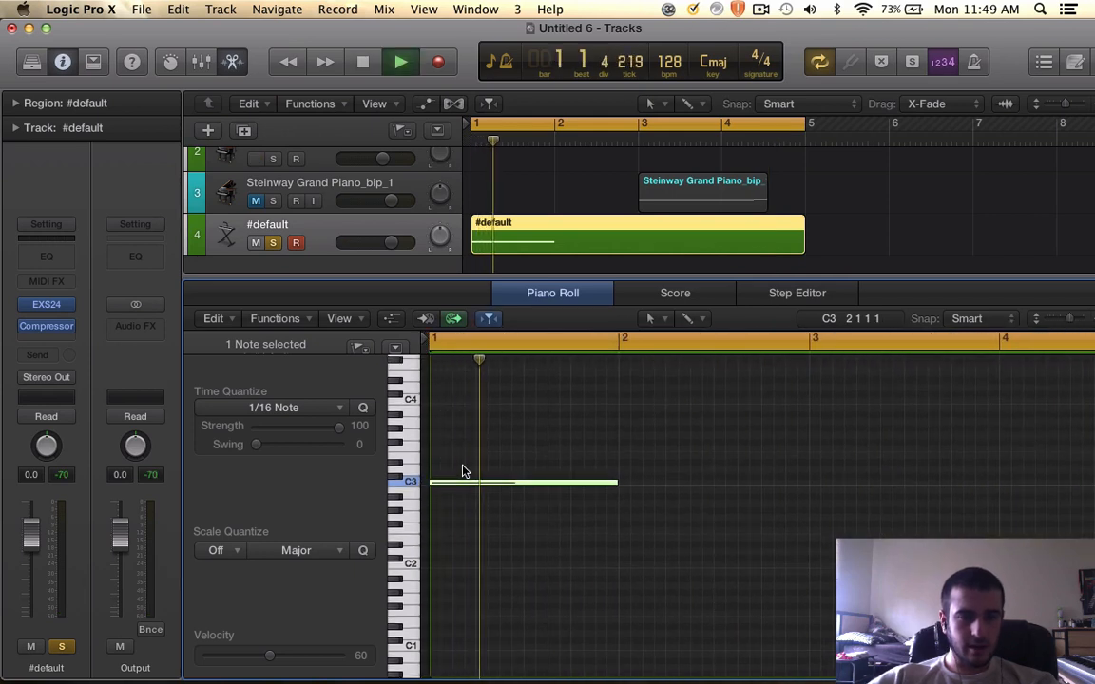
key(space)
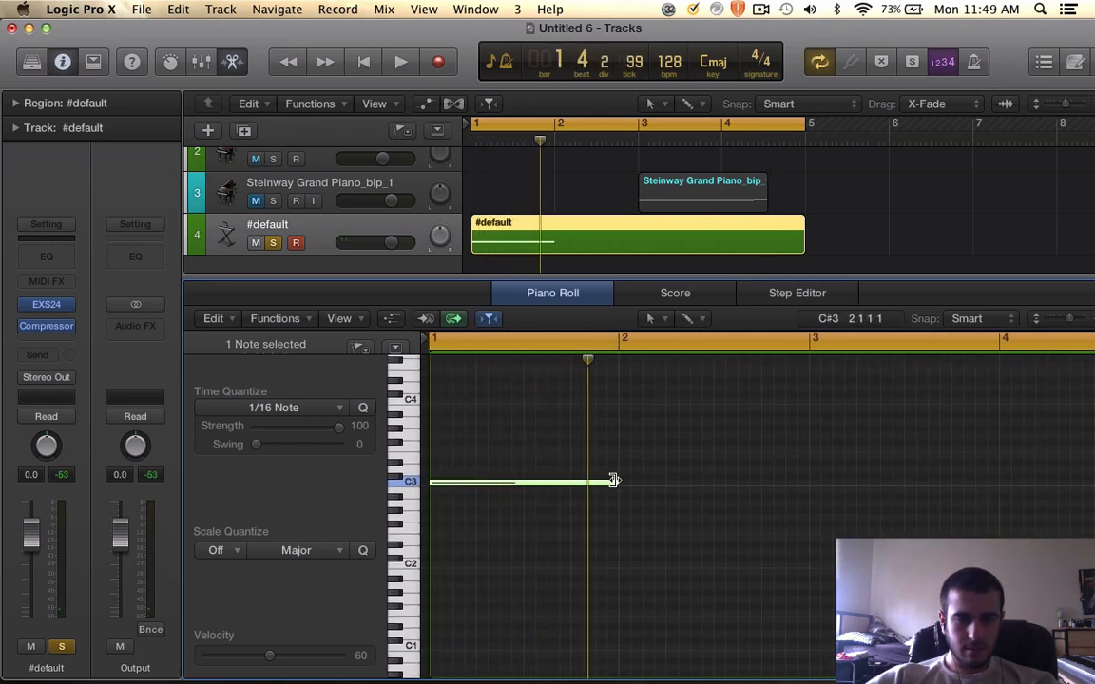
drag(614, 481, 808, 481)
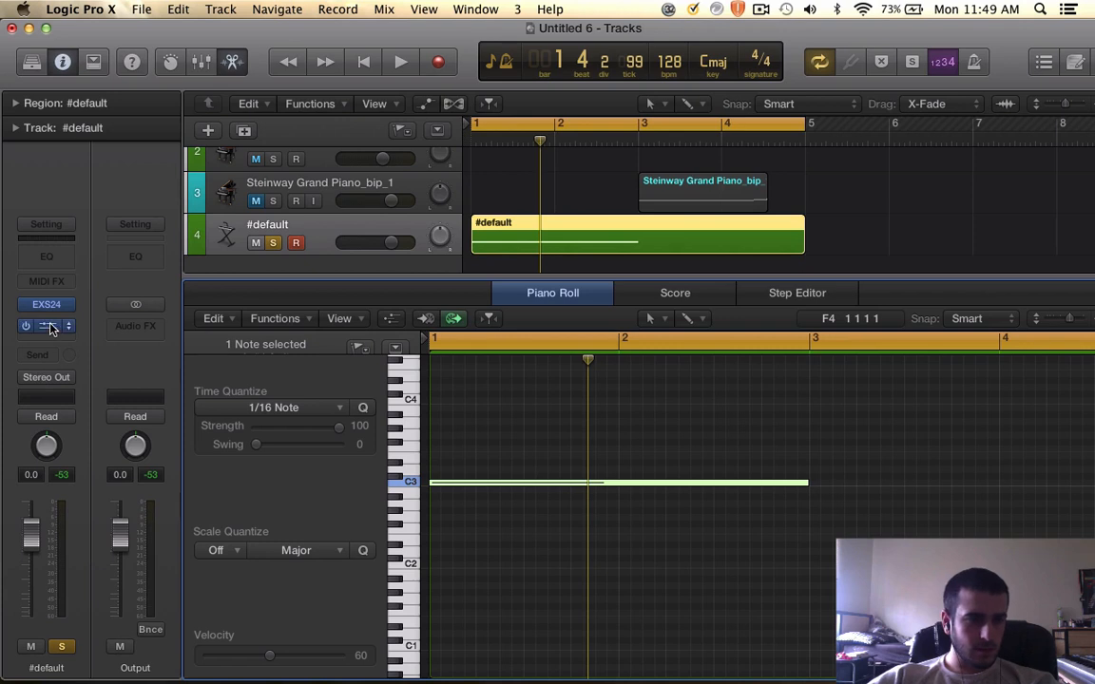
Step: Set the #default track's Compressor to -38 dB threshold, 0 ms attack and 13.5 dB gain while playing the note
click(50, 326)
drag(370, 226, 415, 224)
key(space)
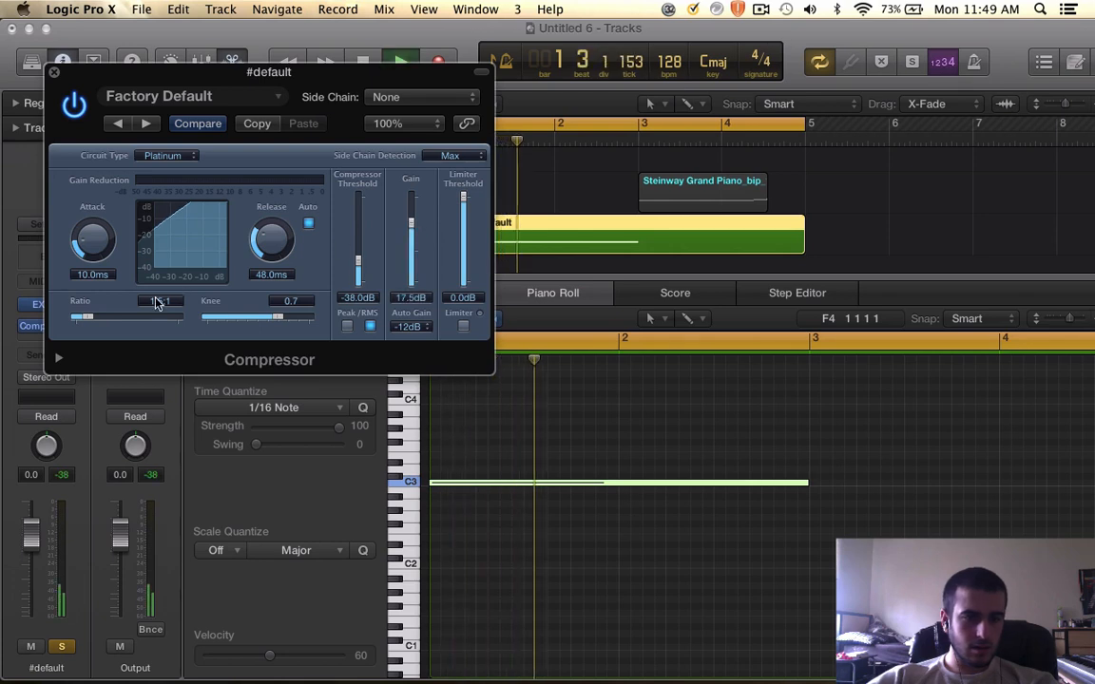
drag(90, 244, 107, 330)
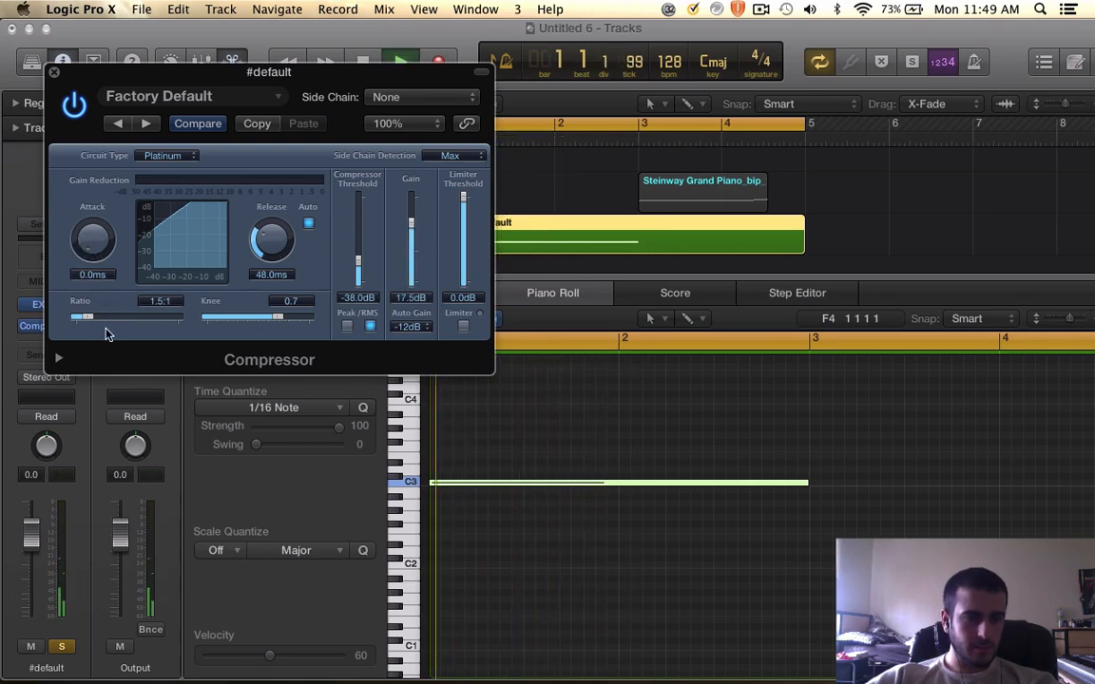
drag(410, 225, 411, 237)
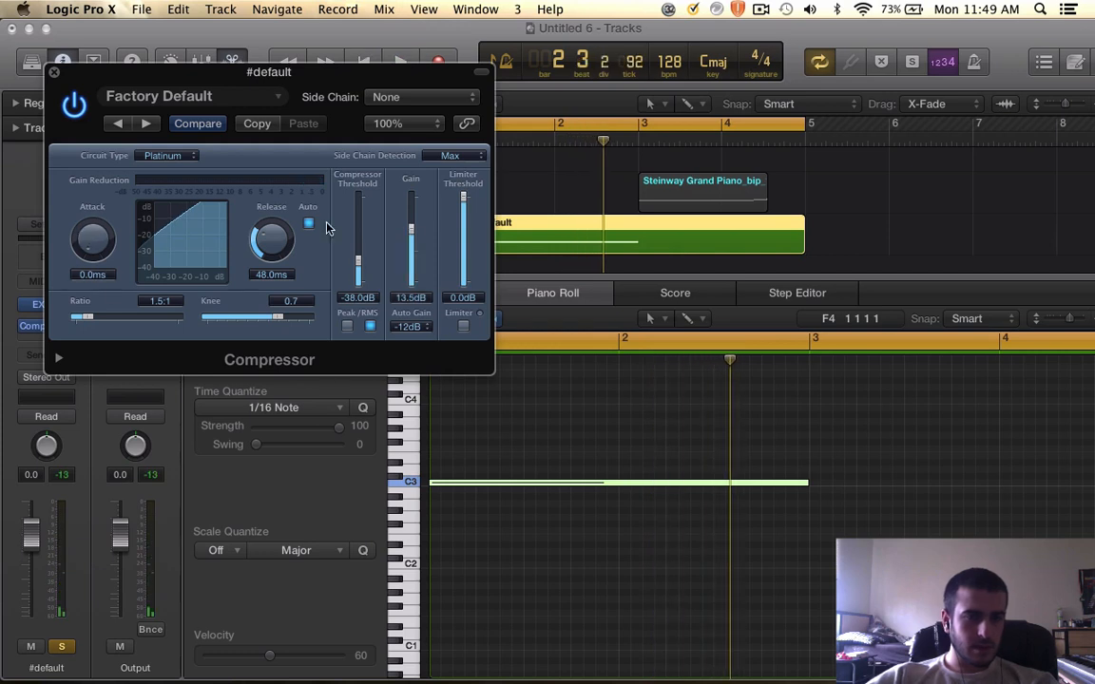
Step: Close the Compressor window and insert a second stereo Compressor on the #default track
click(55, 71)
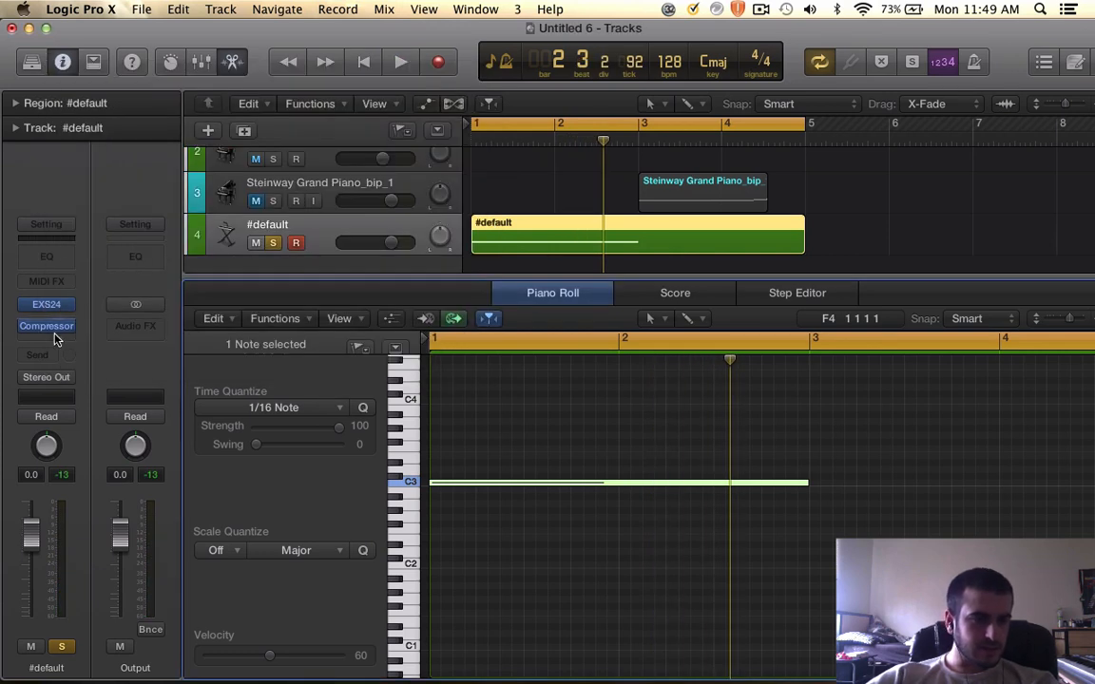
click(45, 326)
mouse_move(71, 410)
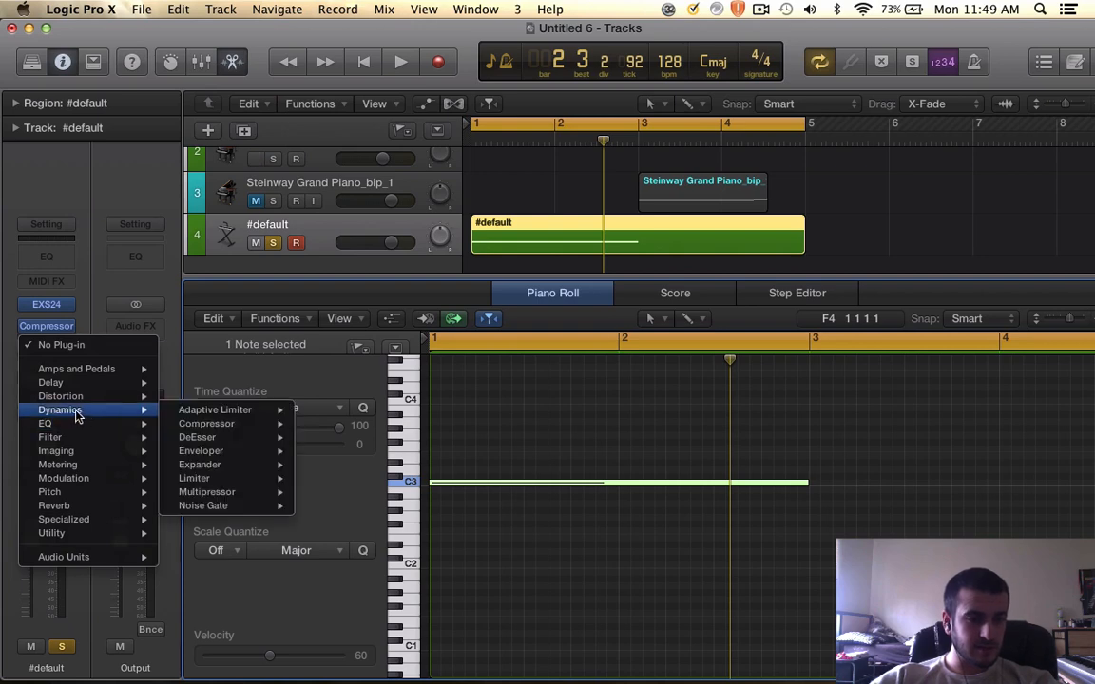
mouse_move(239, 424)
click(327, 424)
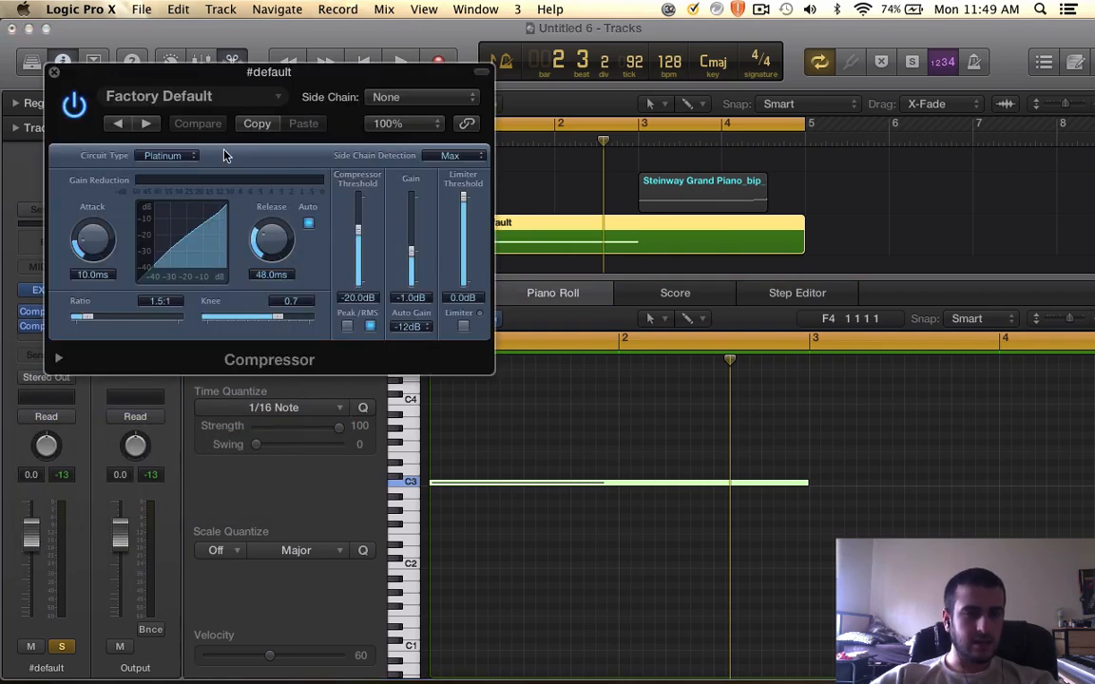
Step: Set the second Compressor to -37 dB threshold, 0 ms attack, 2.3:1 ratio and 7 dB gain while auditioning the note, and close its window
key(space)
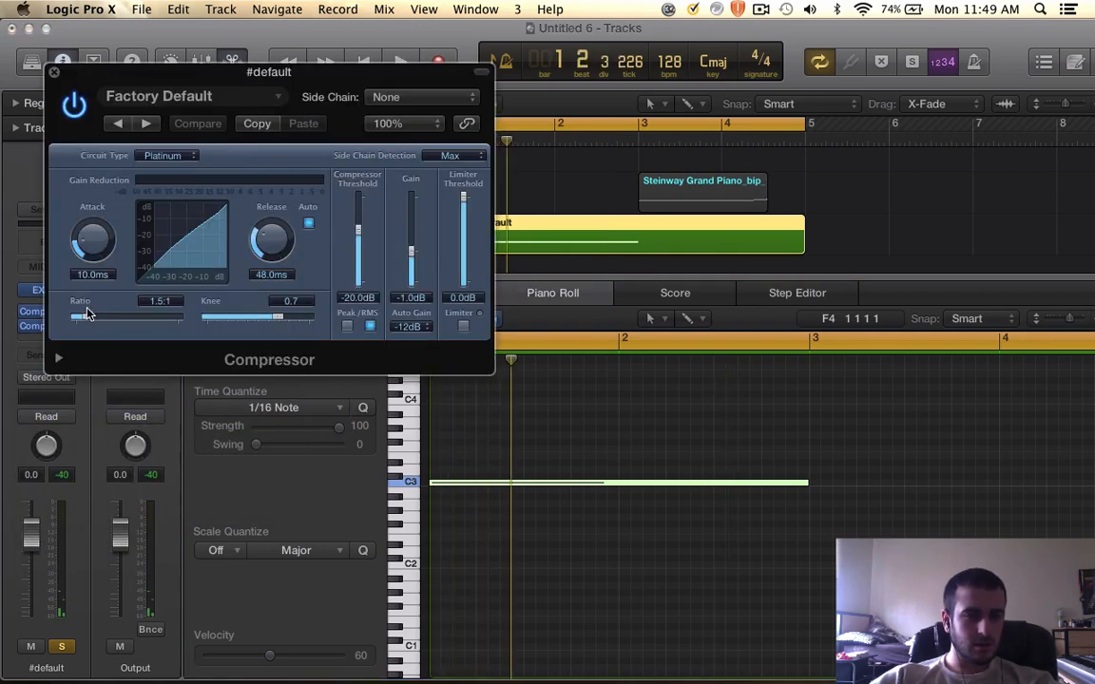
drag(86, 315, 301, 316)
drag(359, 230, 359, 268)
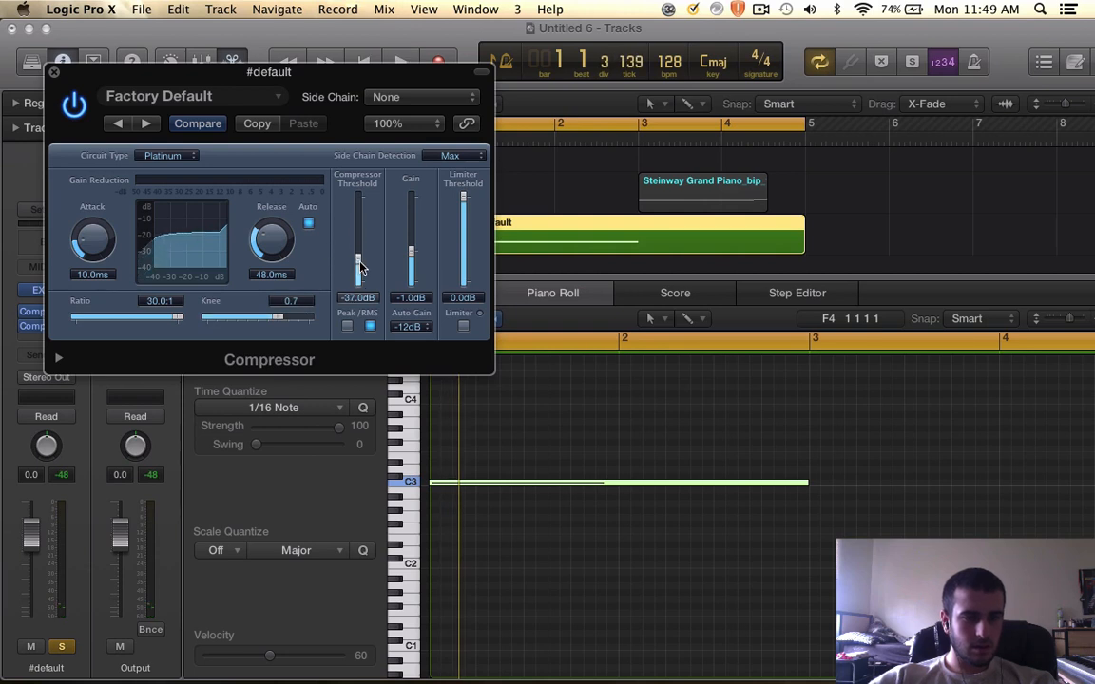
mouse_move(78, 220)
mouse_down()
mouse_move(80, 240)
mouse_move(94, 235)
mouse_up()
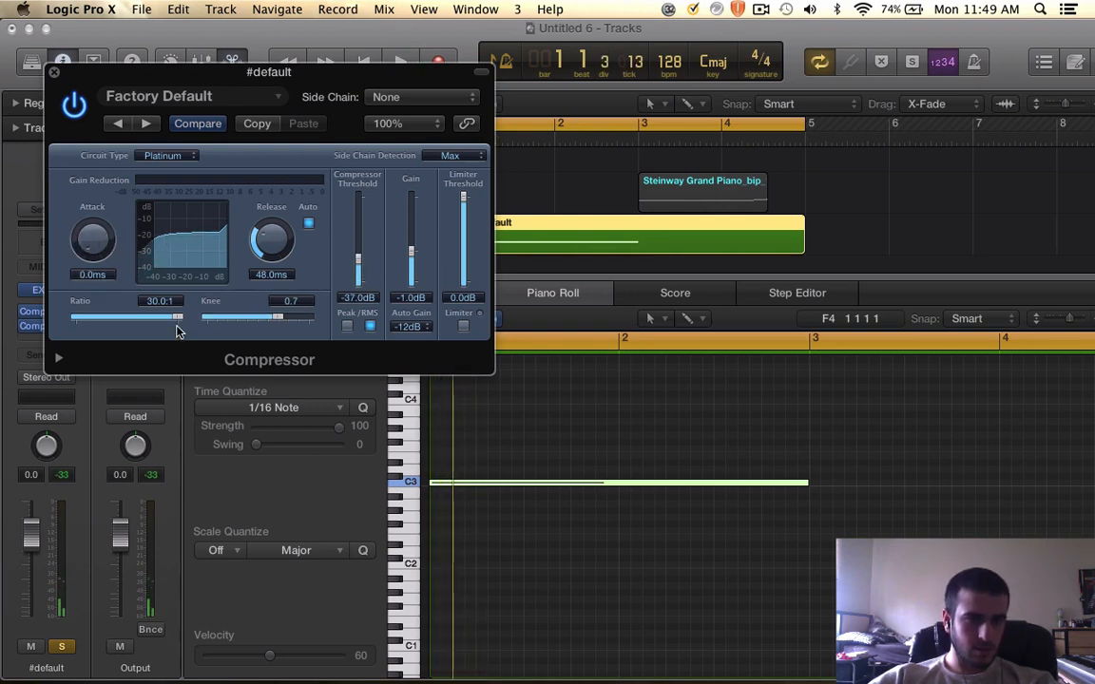
drag(176, 326, 99, 324)
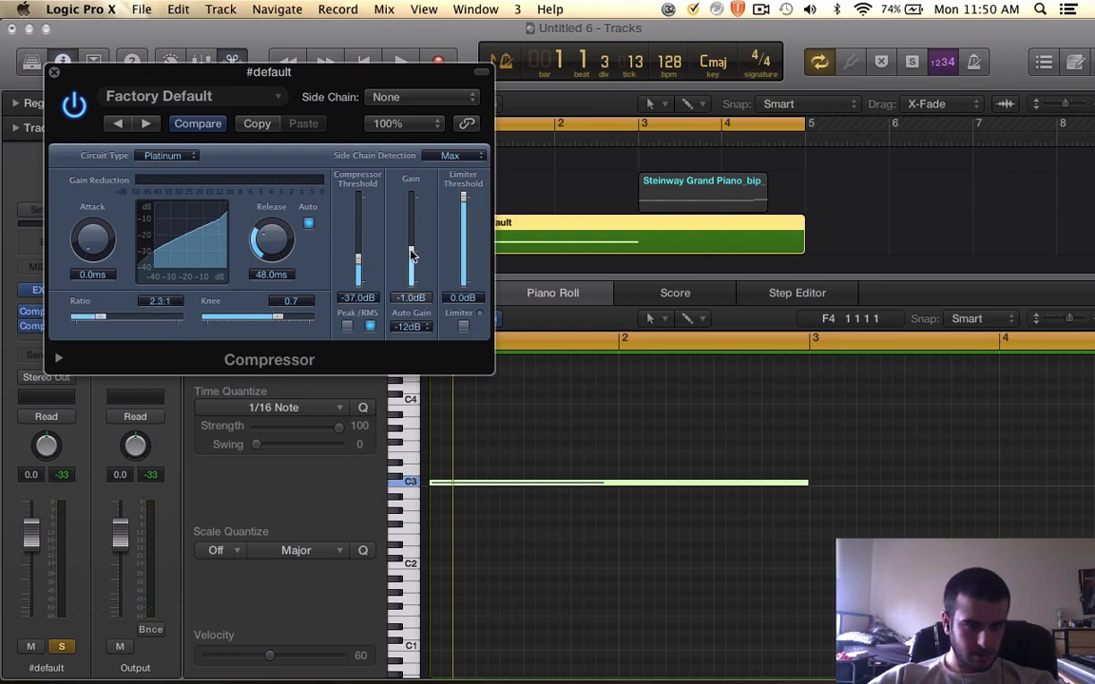
drag(411, 255, 410, 237)
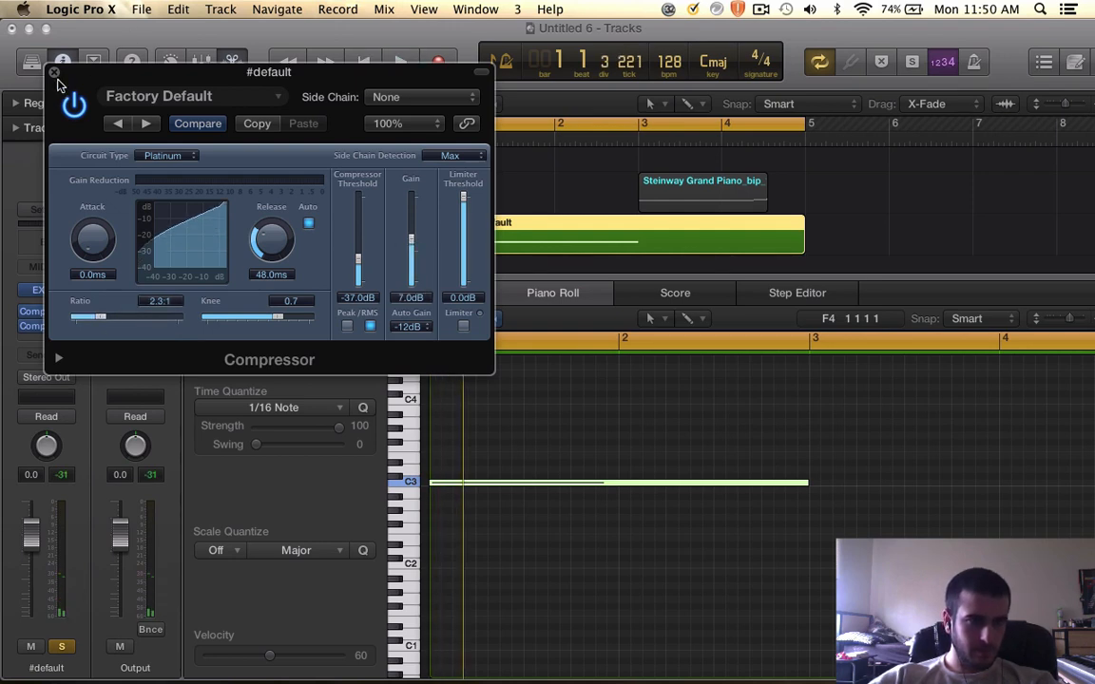
click(54, 74)
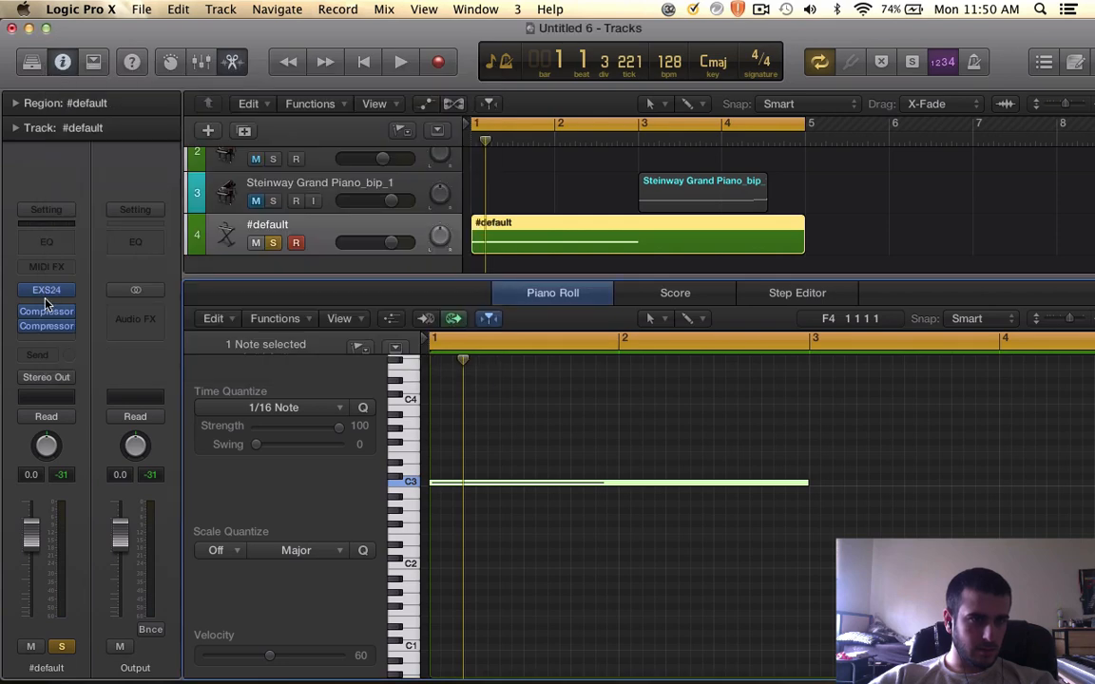
Step: Set the #default track's first Compressor to 5 dB gain and a 1.9:1 ratio during playback, and close its window
click(45, 317)
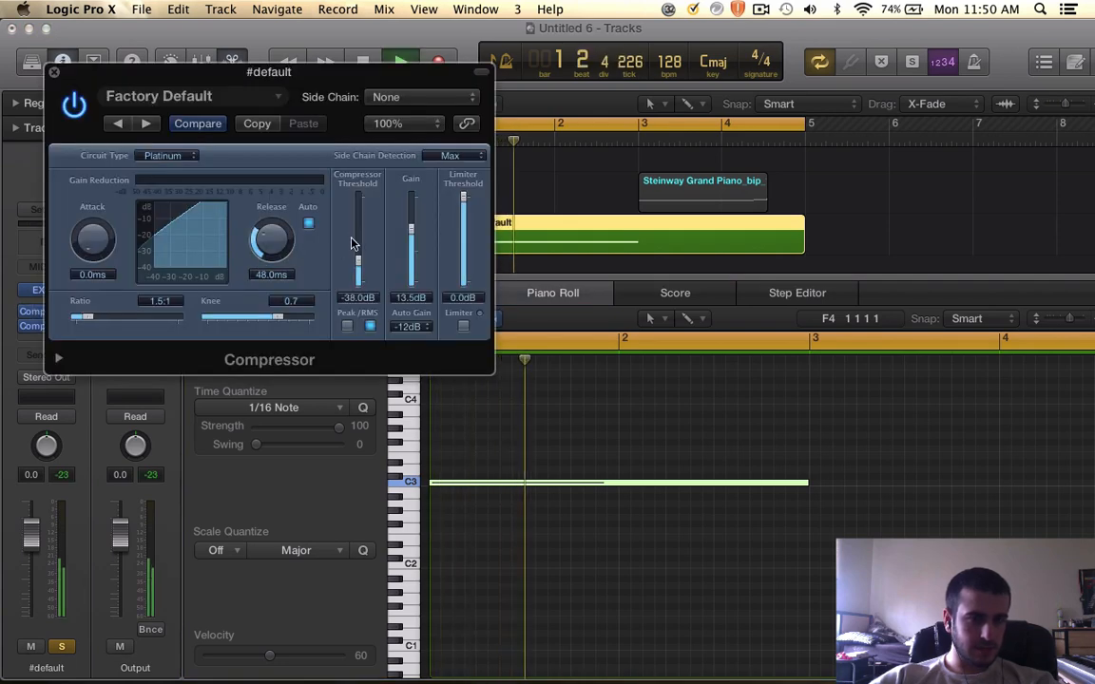
drag(412, 230, 413, 245)
key(space)
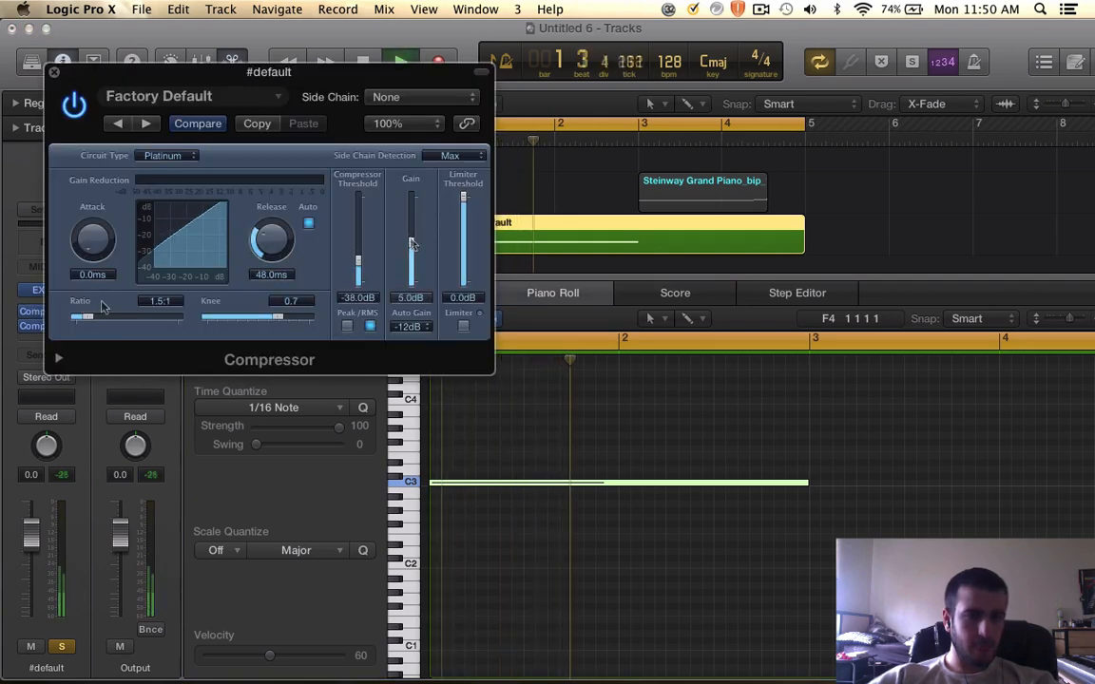
mouse_move(94, 321)
mouse_down()
mouse_move(168, 325)
mouse_move(93, 321)
mouse_up()
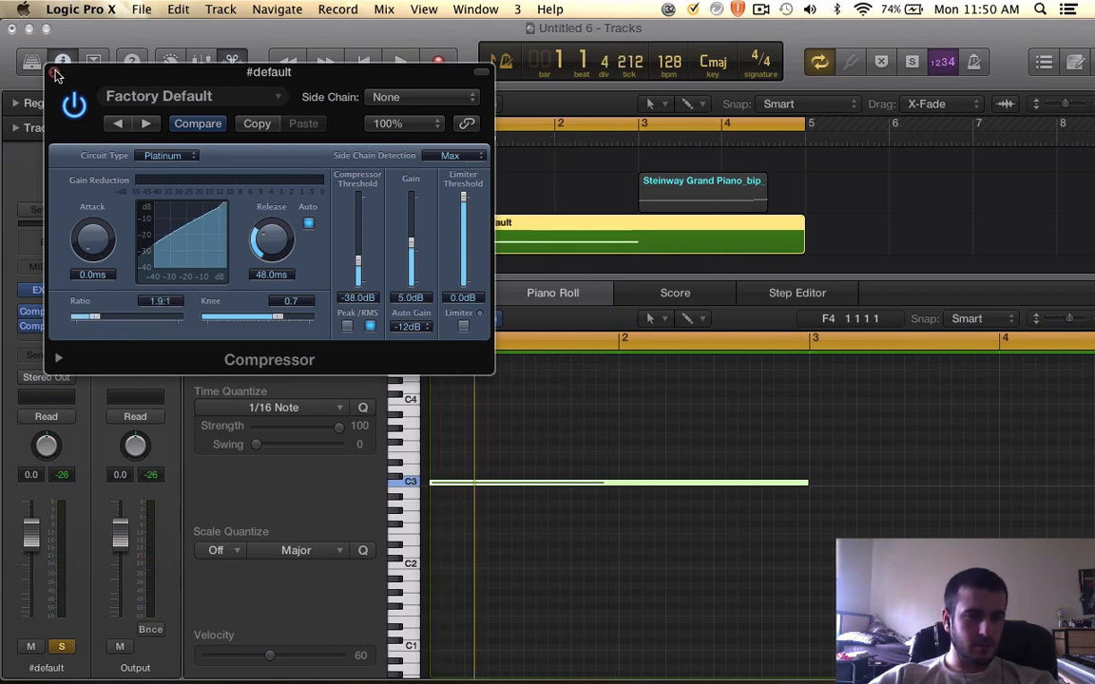
click(55, 72)
Step: Copy the C3 note up to G3 at bar 1 in the #default region
scroll(589, 511, up, 1)
scroll(589, 512, up, 2)
scroll(590, 512, down, 5)
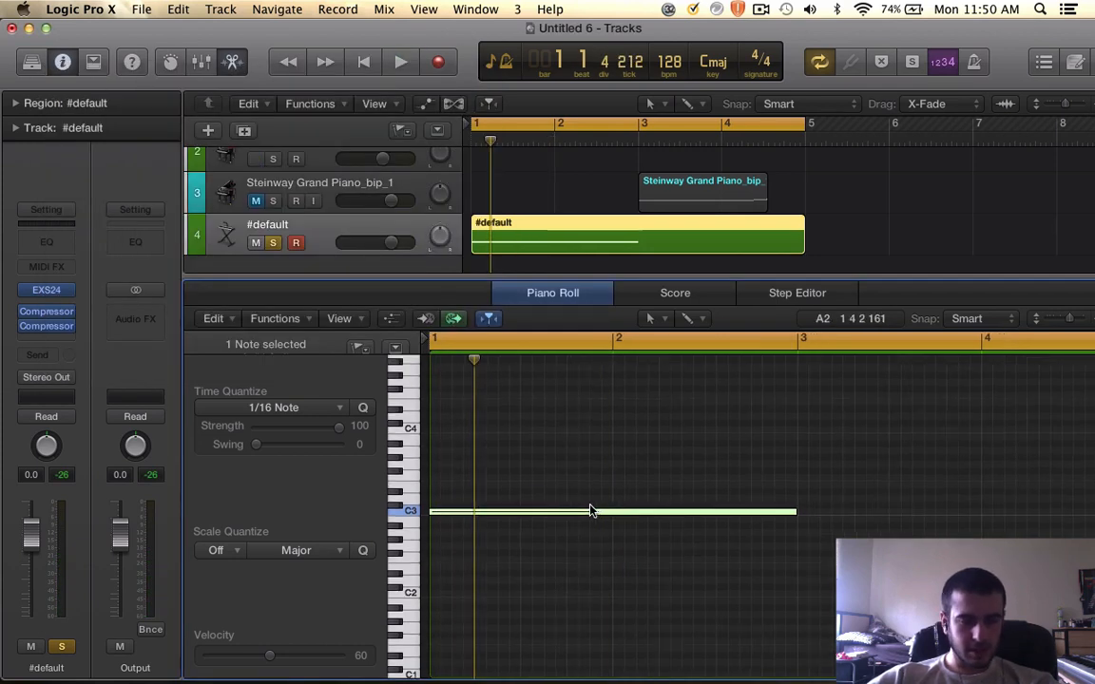
scroll(590, 512, up, 1)
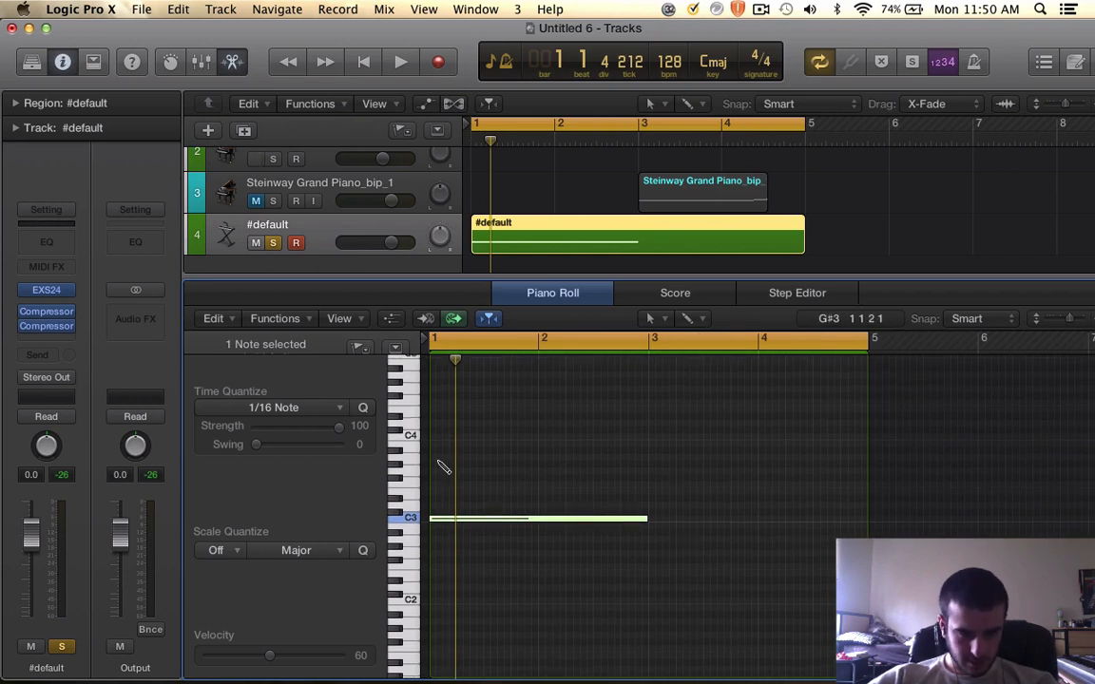
drag(440, 518, 457, 475)
Step: Raise the ENV 2 attack slightly in the #default track's EXS24, audition the two notes, and close the sampler window
click(44, 291)
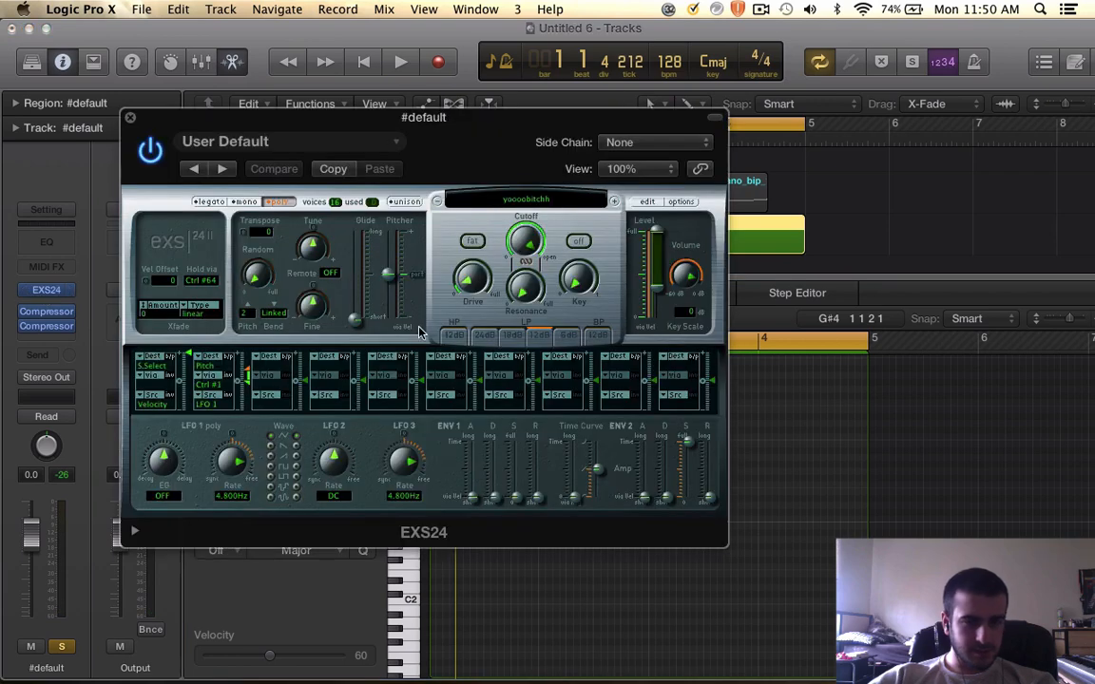
drag(648, 507, 647, 496)
key(space)
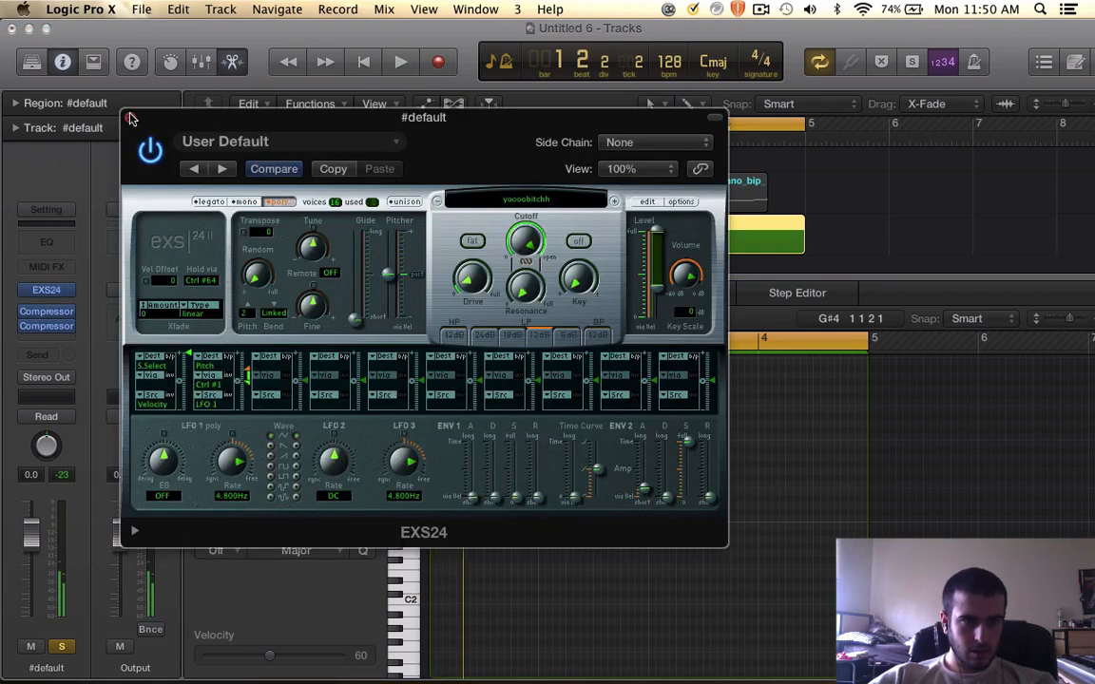
click(130, 117)
key(space)
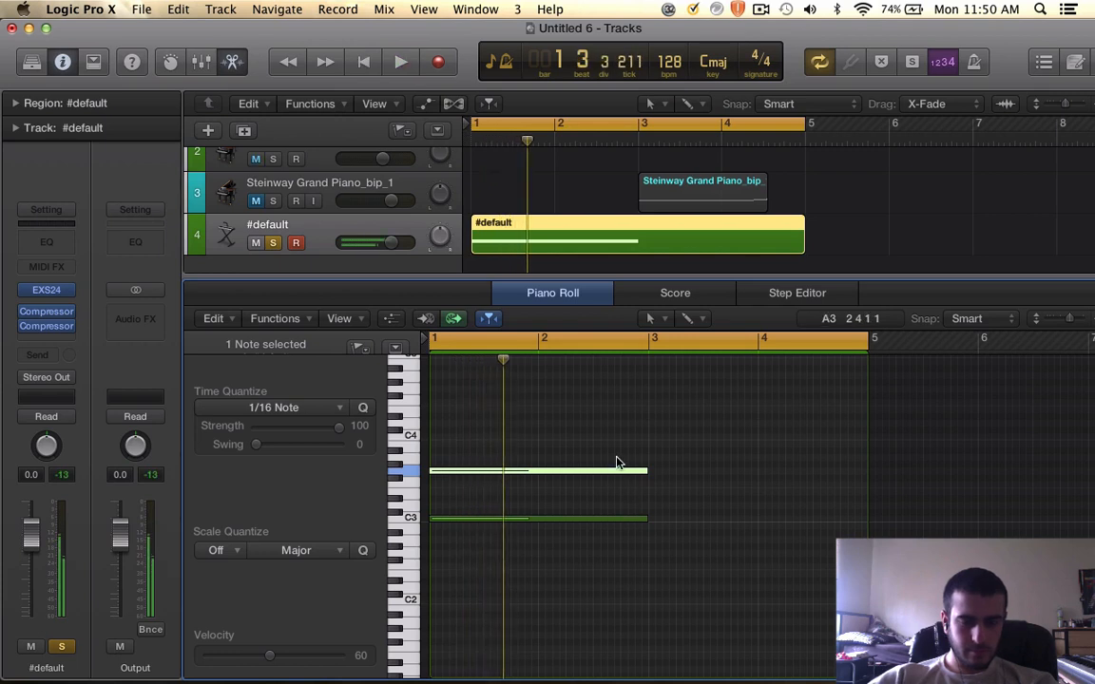
Step: Select the C3 and G3 notes together and shorten them to end at bar 2
click(650, 519)
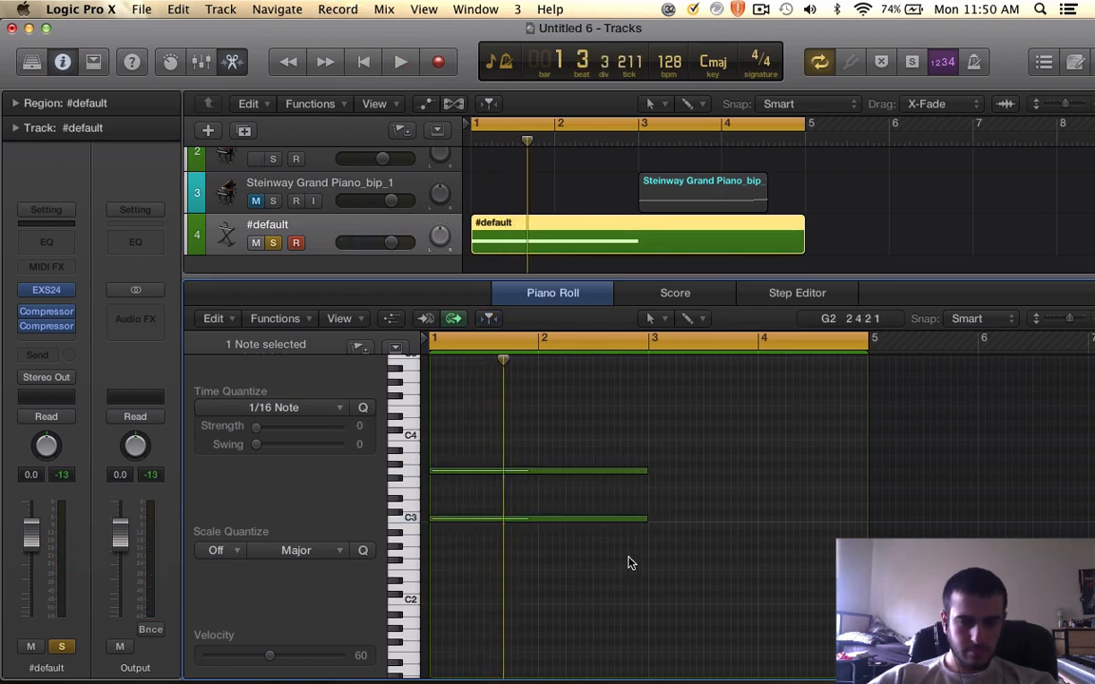
drag(628, 558, 627, 420)
drag(646, 472, 537, 471)
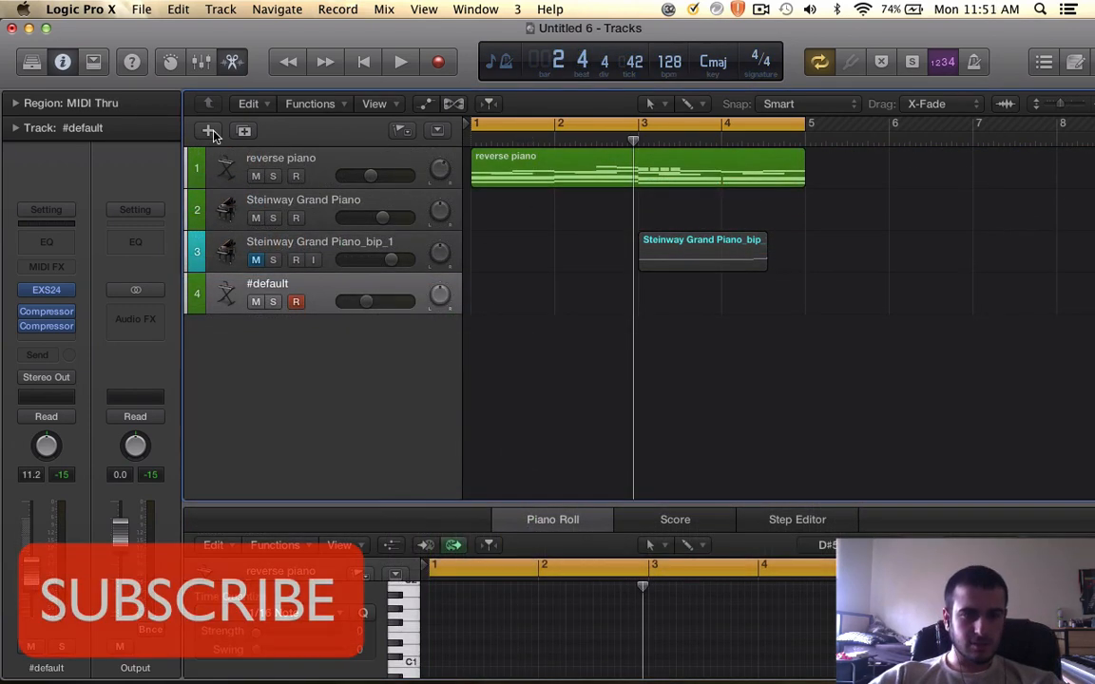
Step: Solo the reverse piano track and play its region
click(275, 167)
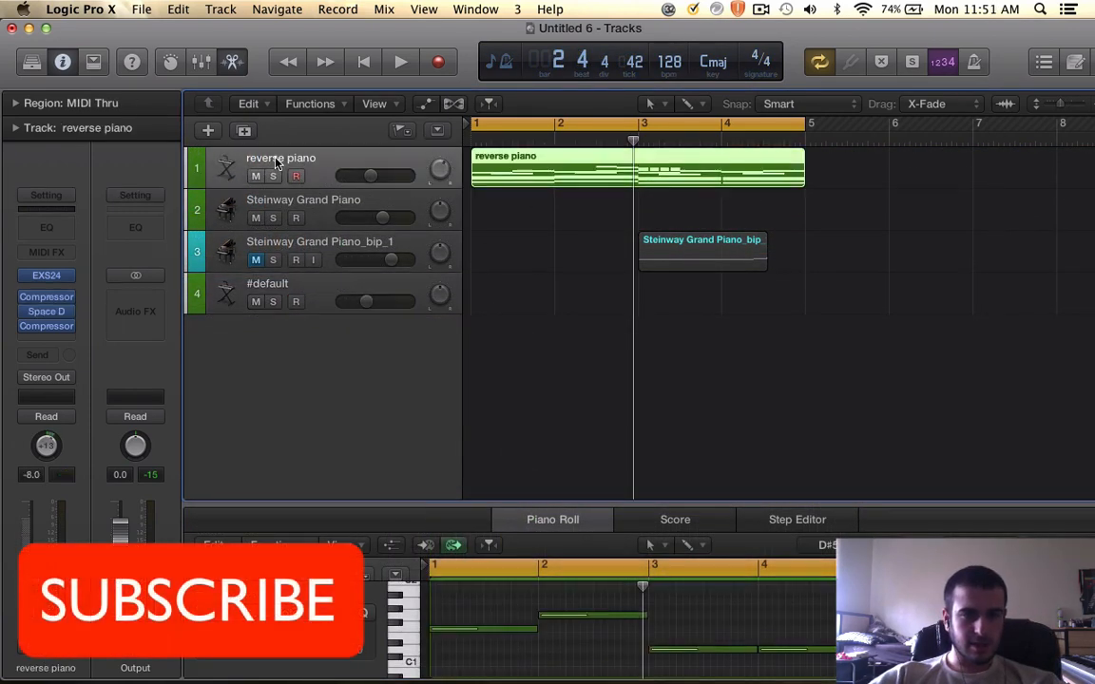
click(273, 176)
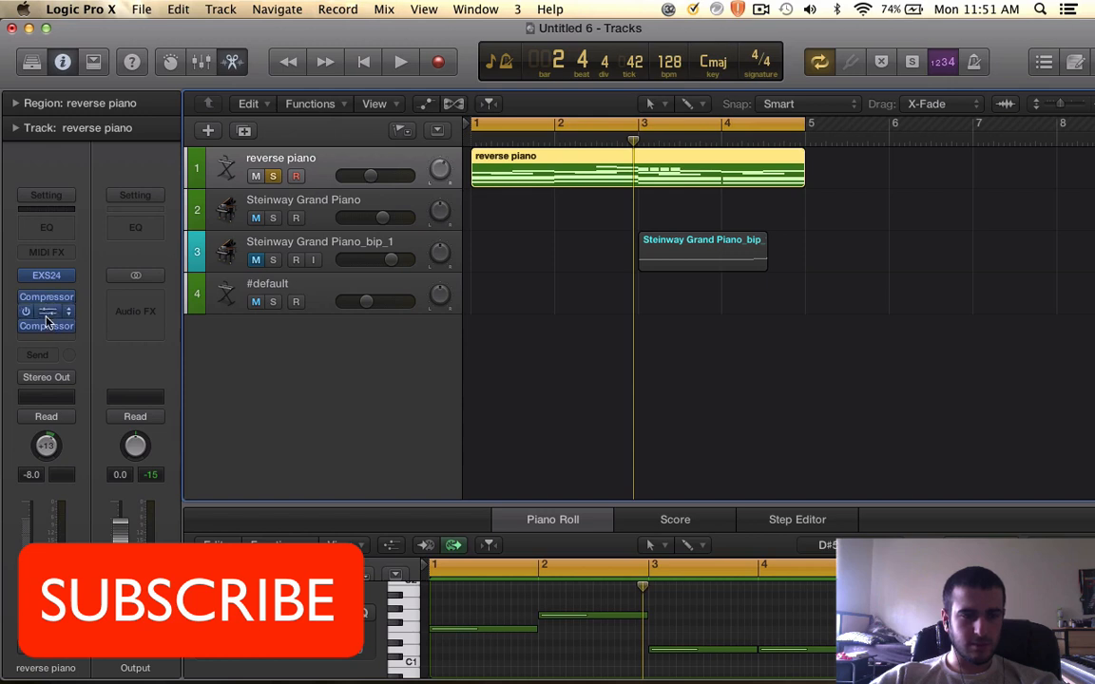
key(space)
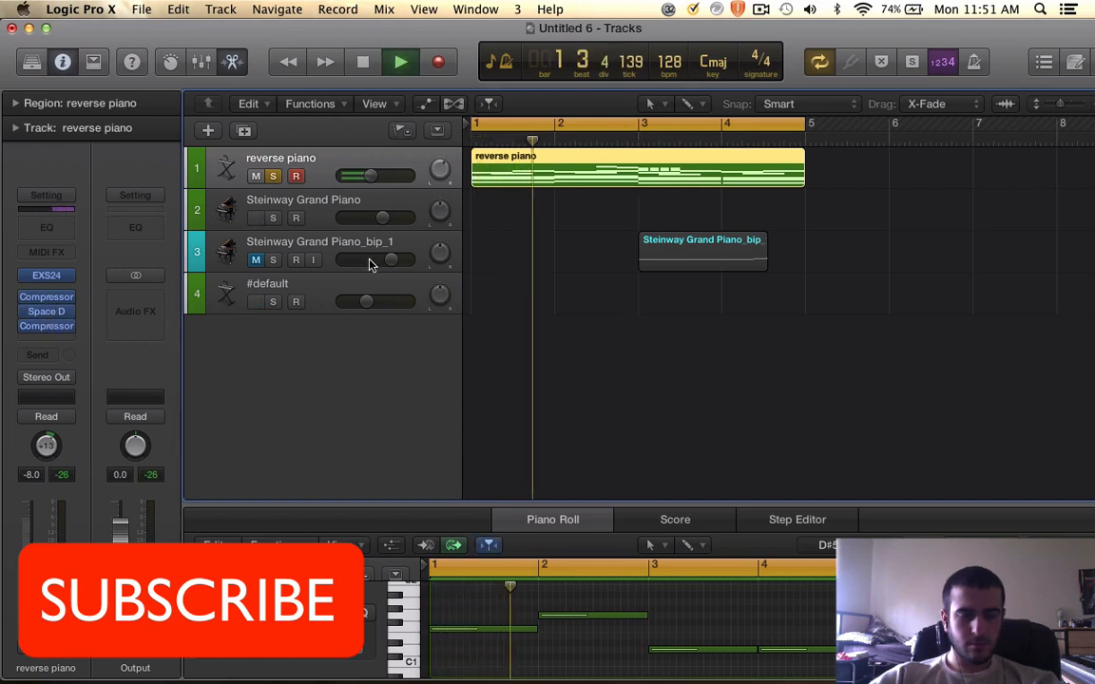